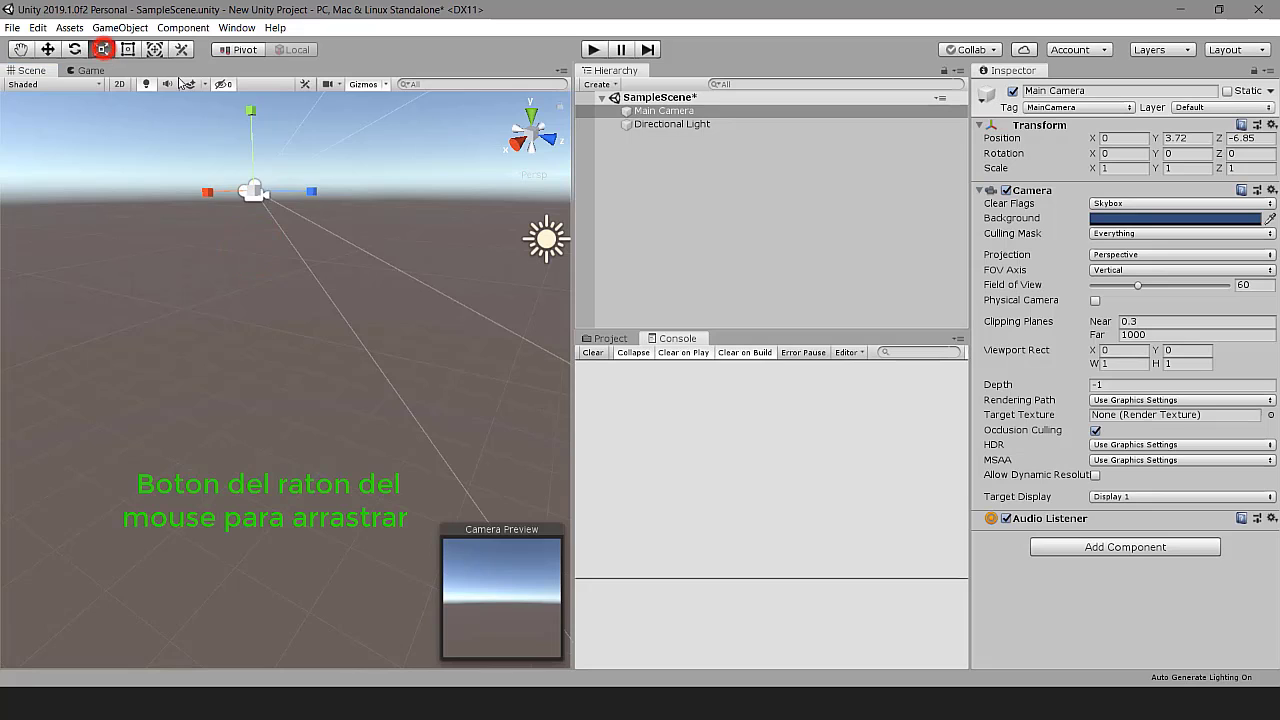
- Rotate the Main Camera with the Rotate tool to about X 1.08, Y -30.48, Z -3.81
{"action": "left_click", "coordinate": [75, 49]}
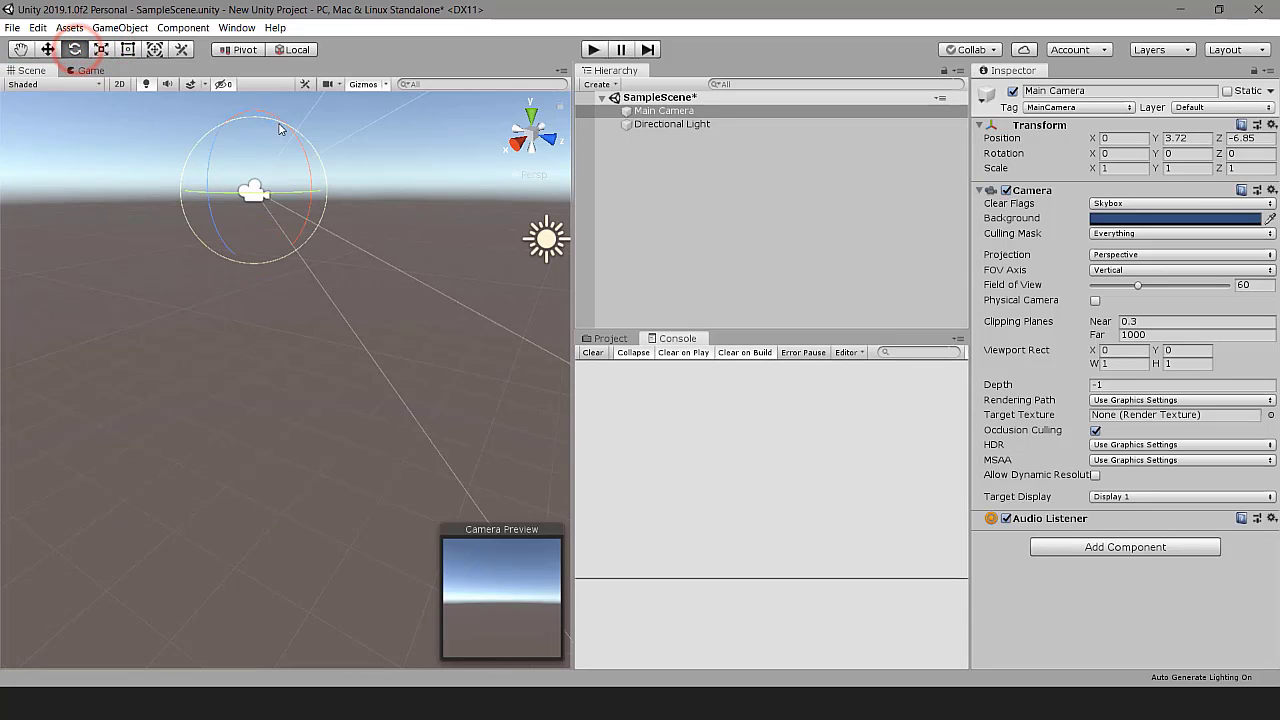
{"action": "left_click_drag", "start_coordinate": [287, 129], "coordinate": [320, 164]}
{"action": "left_click_drag", "start_coordinate": [241, 214], "coordinate": [246, 152]}
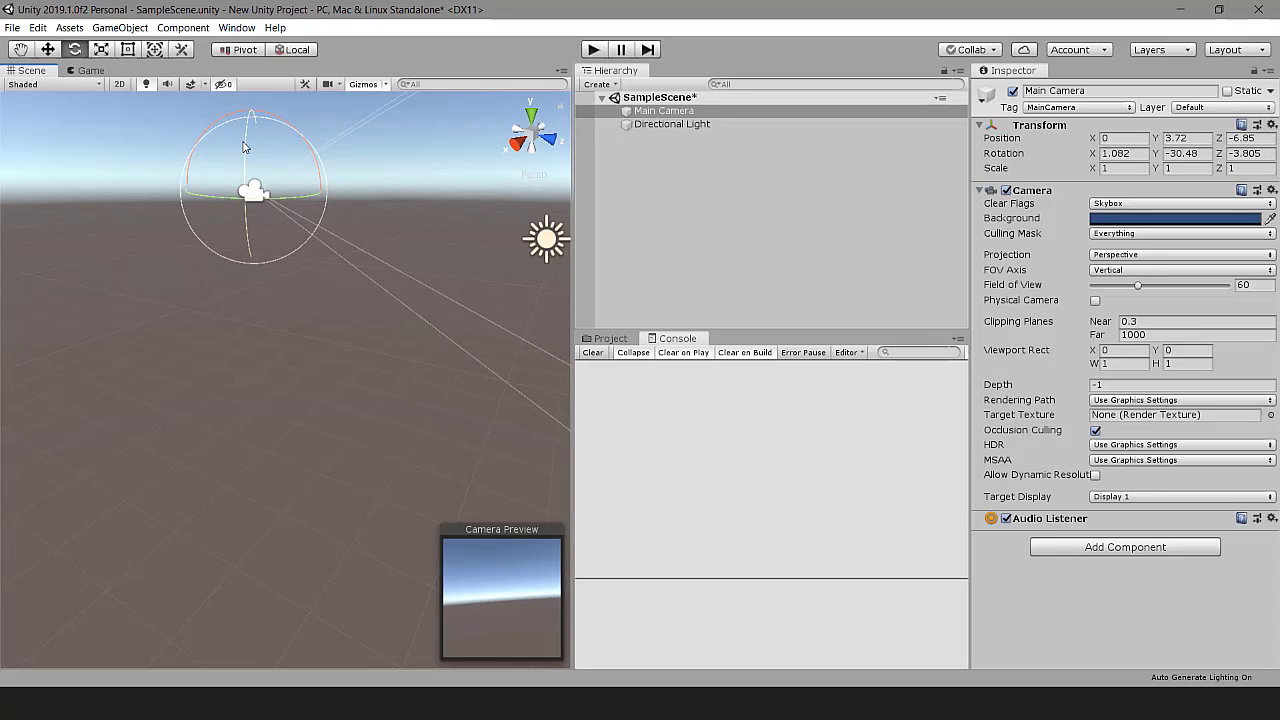
{"action": "key", "text": "q"}
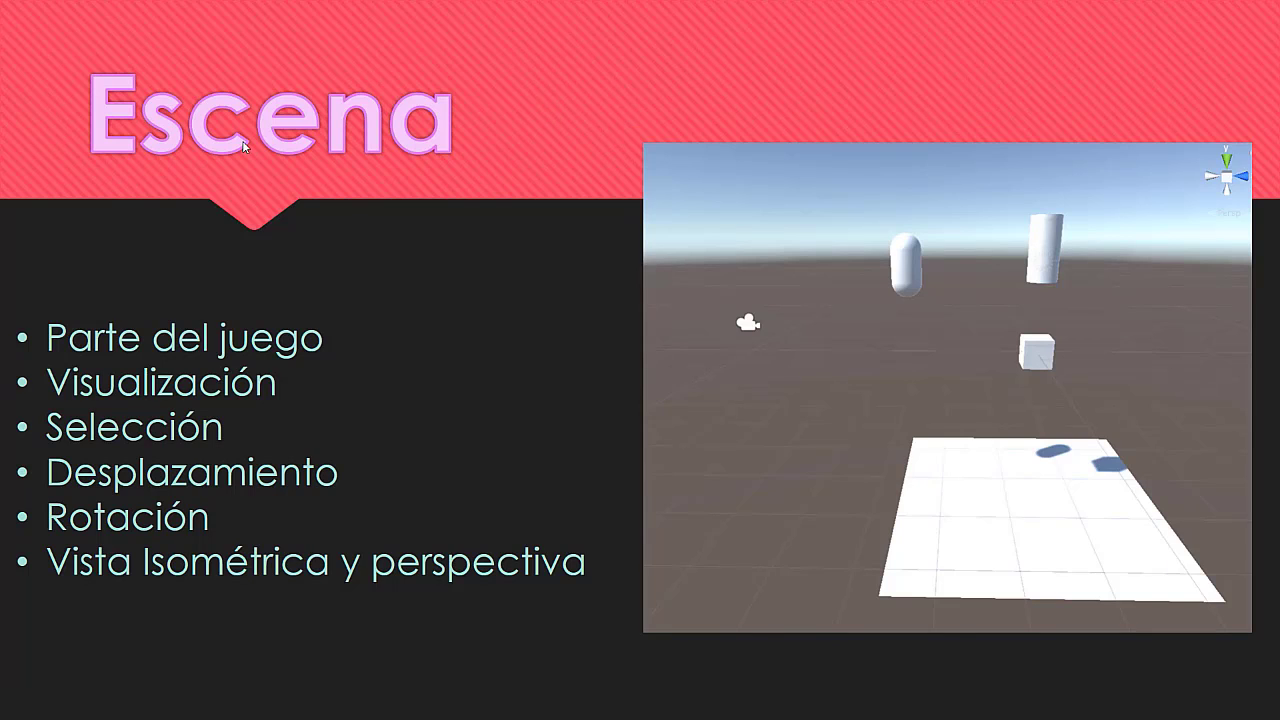
{"action": "key", "text": "Right"}
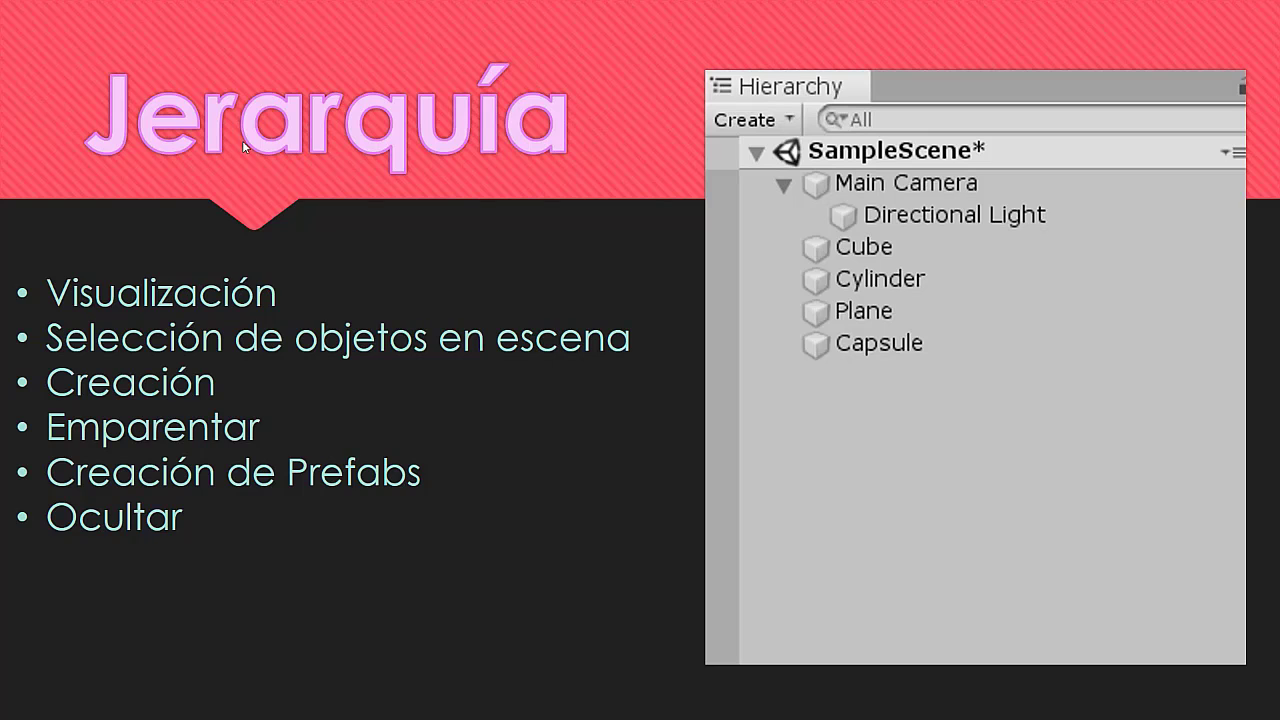
{"action": "key", "text": "alt+Tab"}
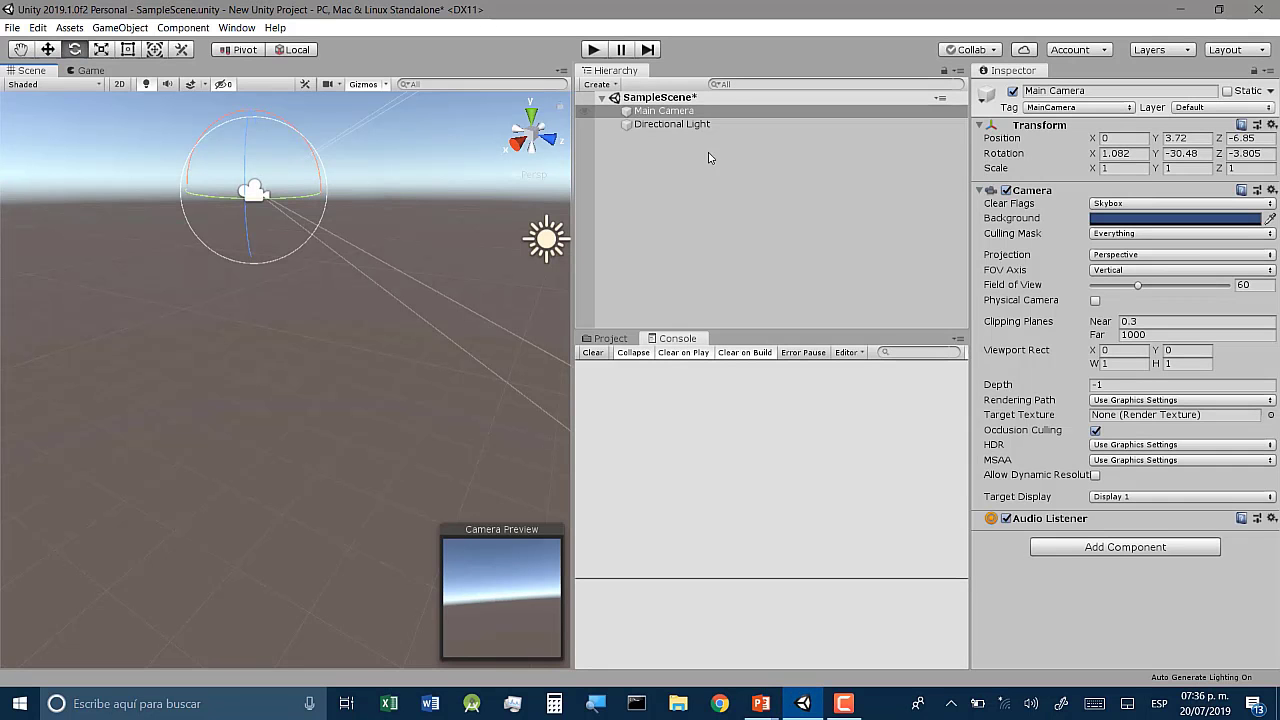
- Add a 3D Cube object to the root of SampleScene
{"action": "left_click", "coordinate": [666, 176]}
{"action": "right_click", "coordinate": [656, 162]}
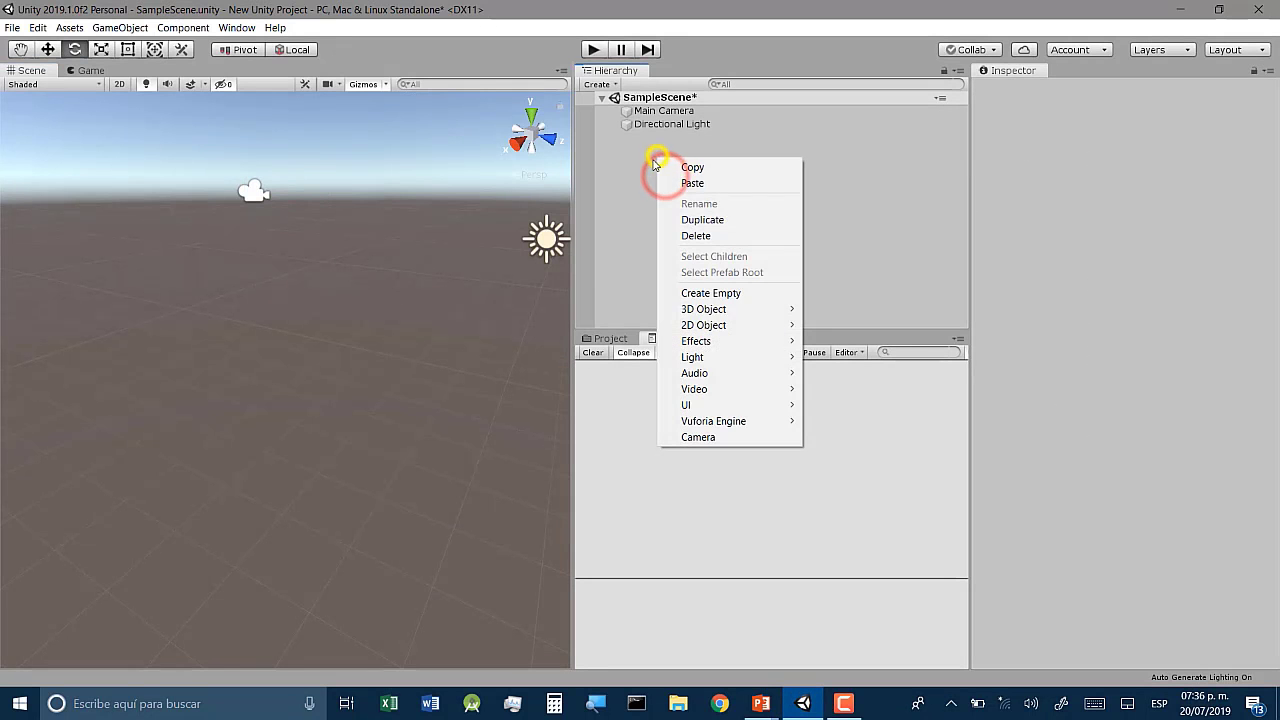
{"action": "left_click", "coordinate": [716, 310]}
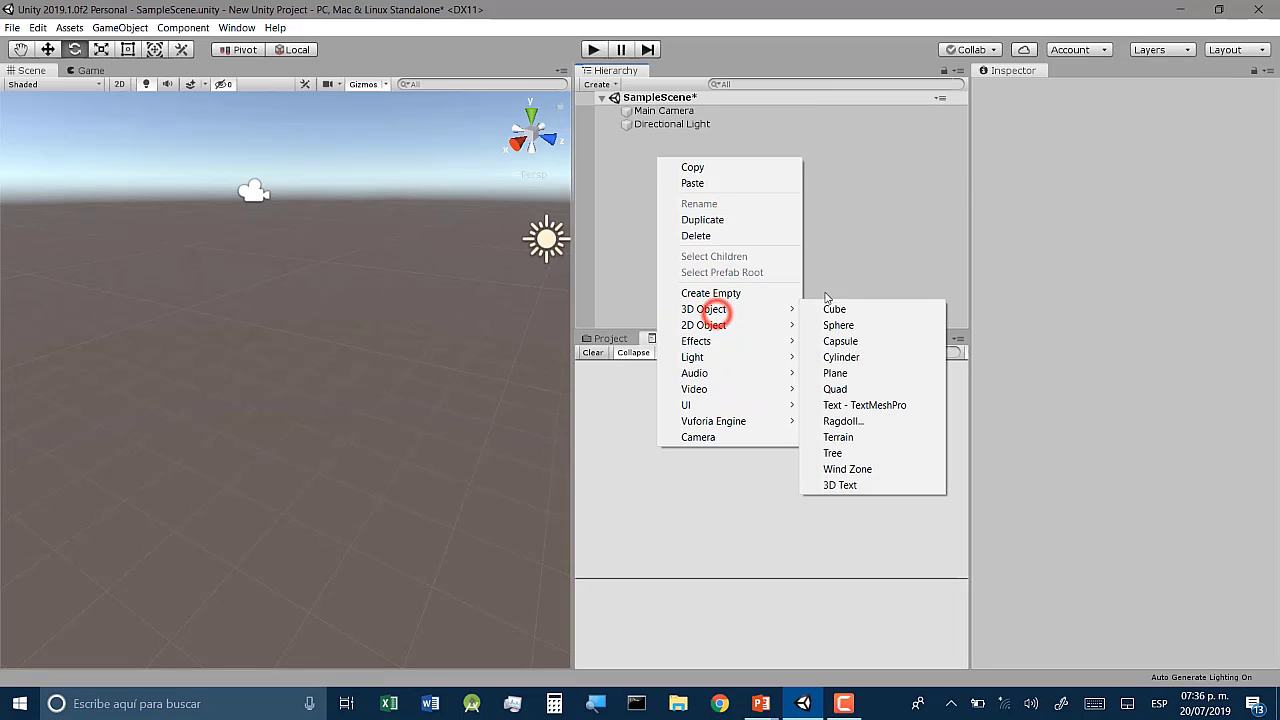
{"action": "left_click", "coordinate": [832, 309]}
- Add a 3D Sphere and a 3D Capsule object to SampleScene
{"action": "right_click", "coordinate": [706, 197]}
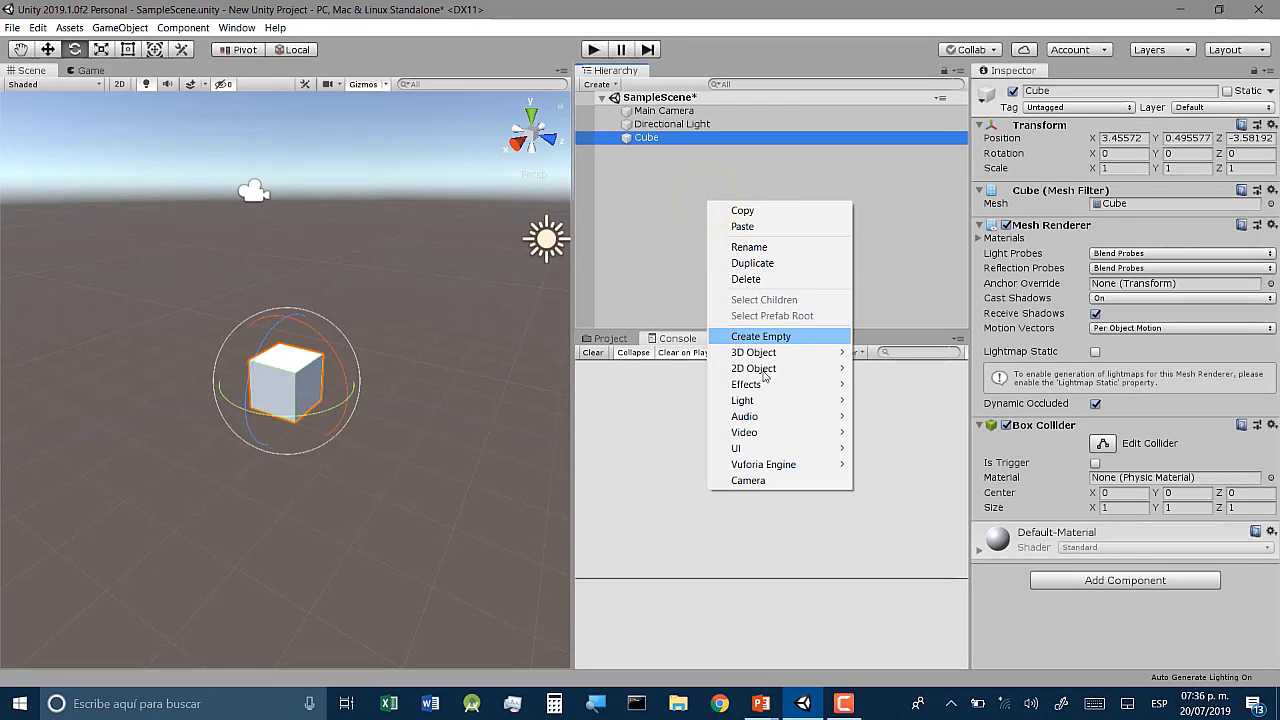
{"action": "left_click", "coordinate": [762, 351]}
{"action": "left_click", "coordinate": [893, 369]}
{"action": "right_click", "coordinate": [620, 290]}
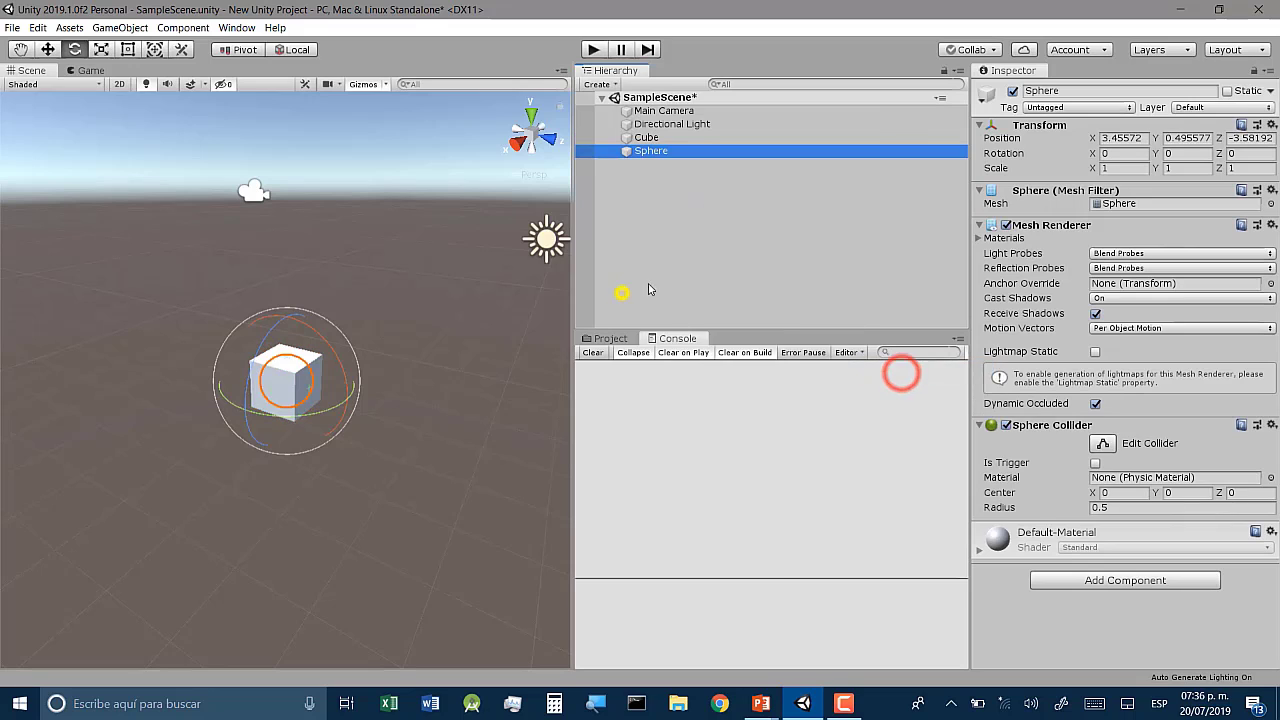
{"action": "left_click", "coordinate": [690, 440]}
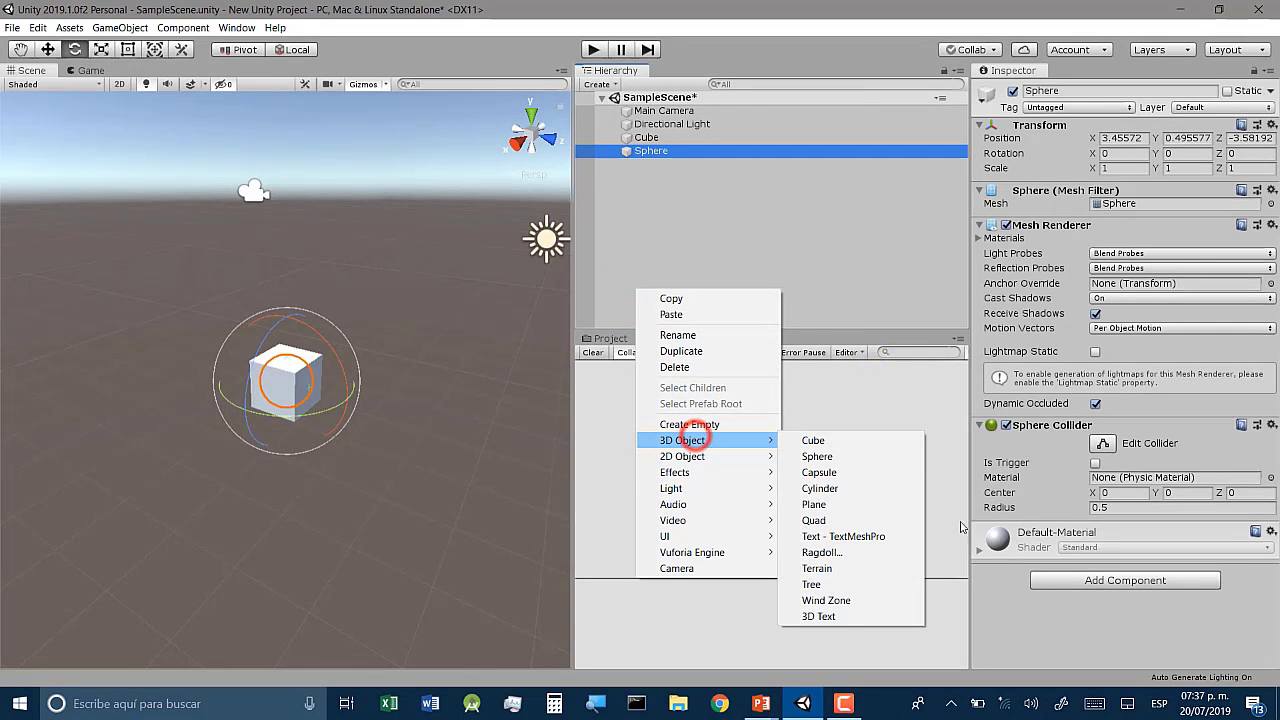
{"action": "left_click", "coordinate": [821, 472]}
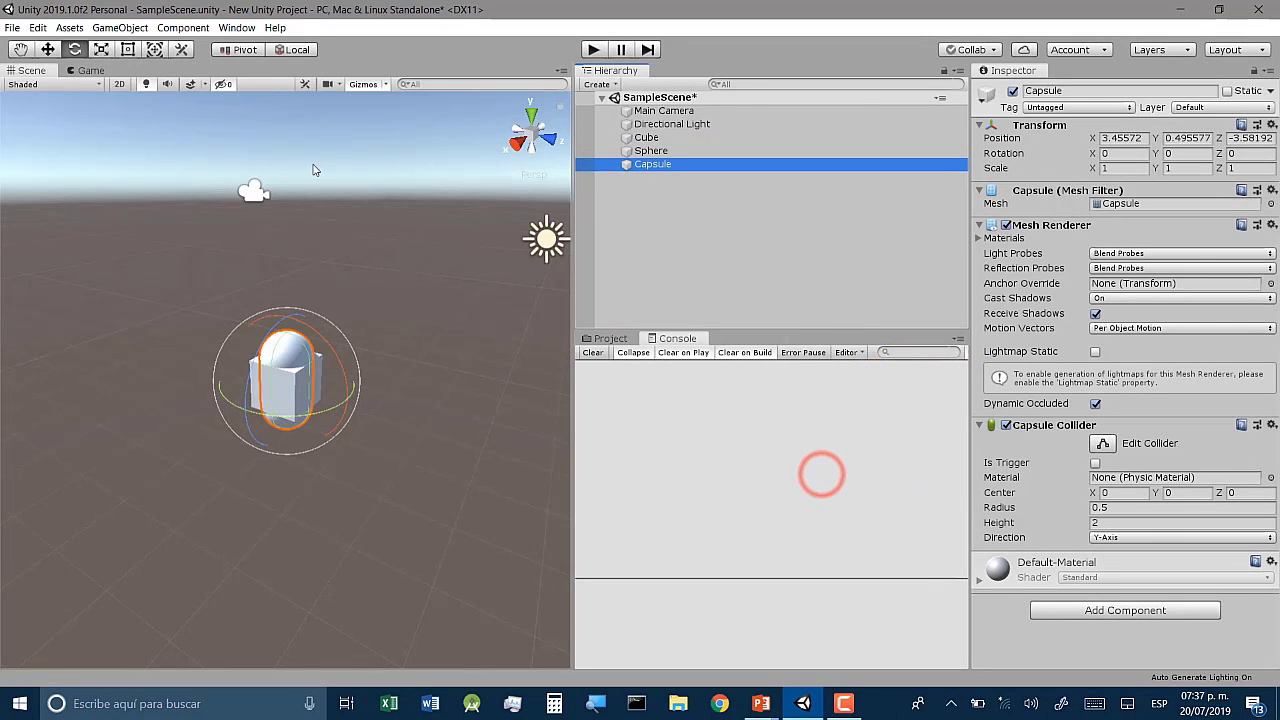
- Spread the overlapping objects along the Z axis, moving the capsule to about Z -1.24 and the cube to about Z -6.5
{"action": "middle_click_drag", "start_coordinate": [470, 348], "coordinate": [524, 300]}
{"action": "left_click_drag", "start_coordinate": [570, 191], "coordinate": [622, 191]}
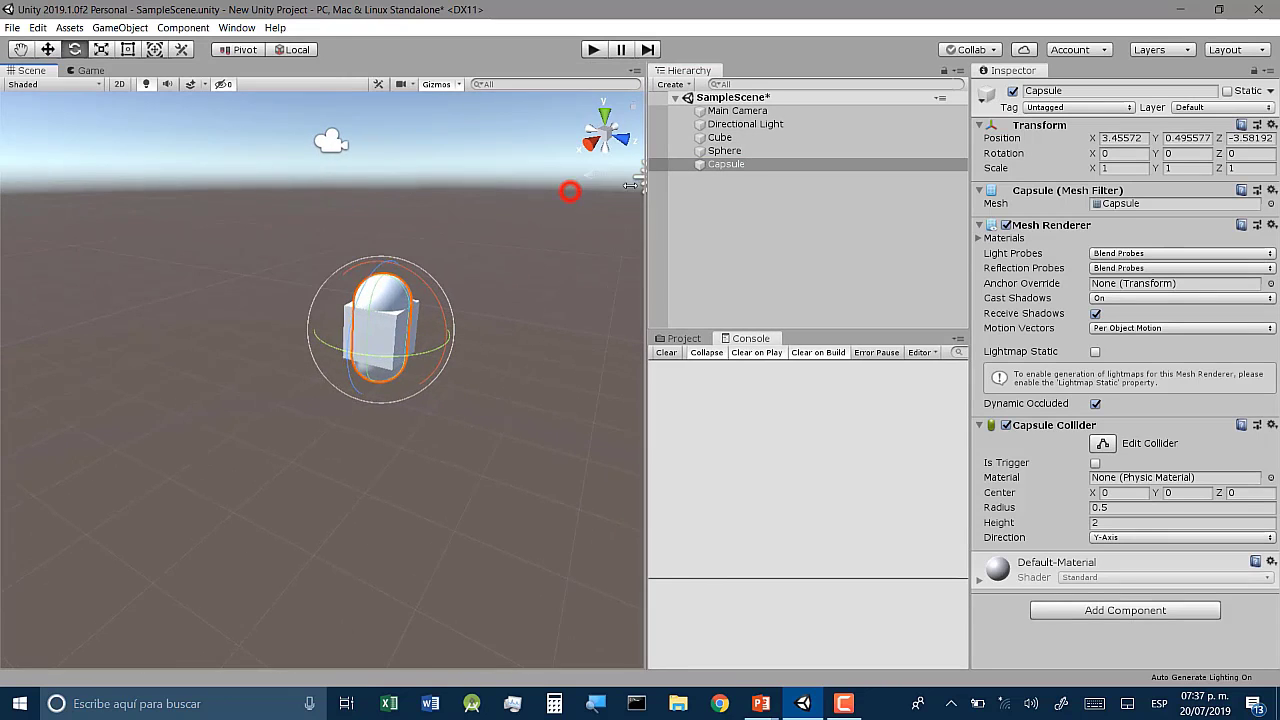
{"action": "left_click", "coordinate": [47, 49]}
{"action": "left_click_drag", "start_coordinate": [302, 308], "coordinate": [440, 312]}
{"action": "left_click", "coordinate": [268, 317]}
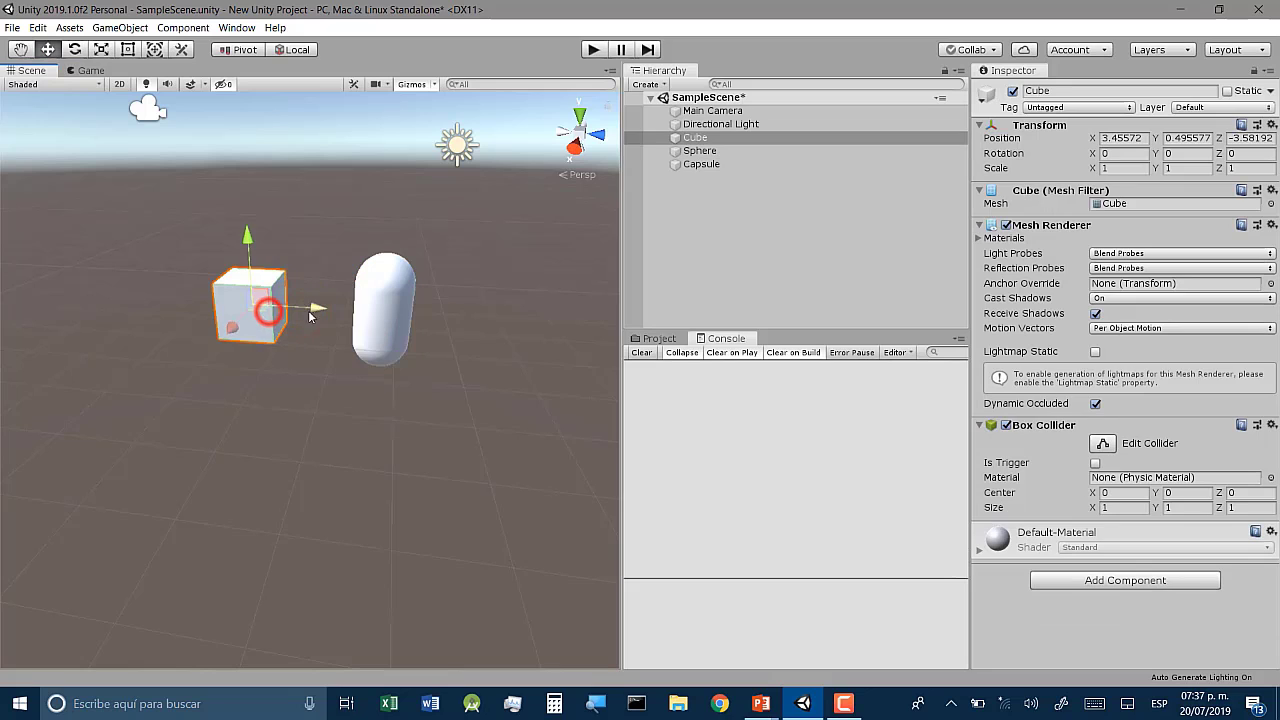
{"action": "left_click_drag", "start_coordinate": [268, 315], "coordinate": [120, 315]}
- Raise the sphere along the Y axis to about Y 1.83
{"action": "left_click", "coordinate": [232, 305]}
{"action": "left_click_drag", "start_coordinate": [248, 238], "coordinate": [252, 154]}
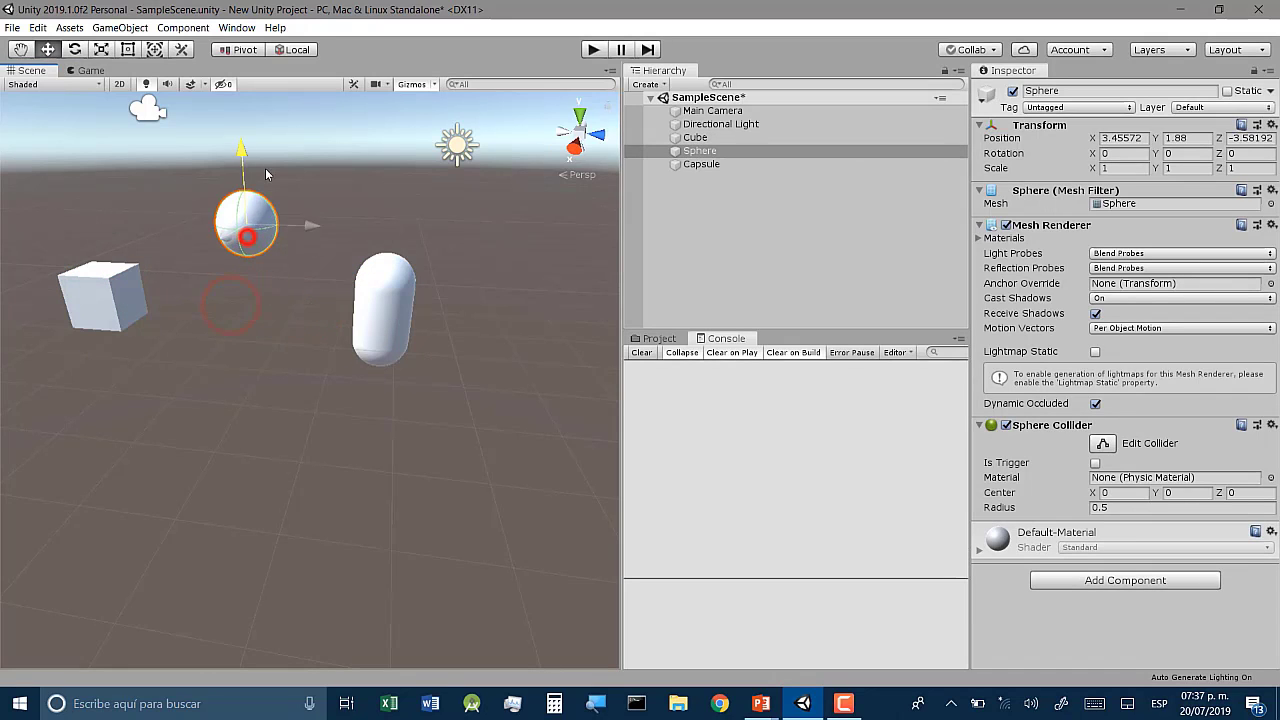
{"action": "middle_click_drag", "start_coordinate": [217, 298], "coordinate": [399, 397]}
{"action": "right_click_drag", "start_coordinate": [330, 405], "coordinate": [362, 354]}
{"action": "middle_click_drag", "start_coordinate": [192, 403], "coordinate": [239, 332]}
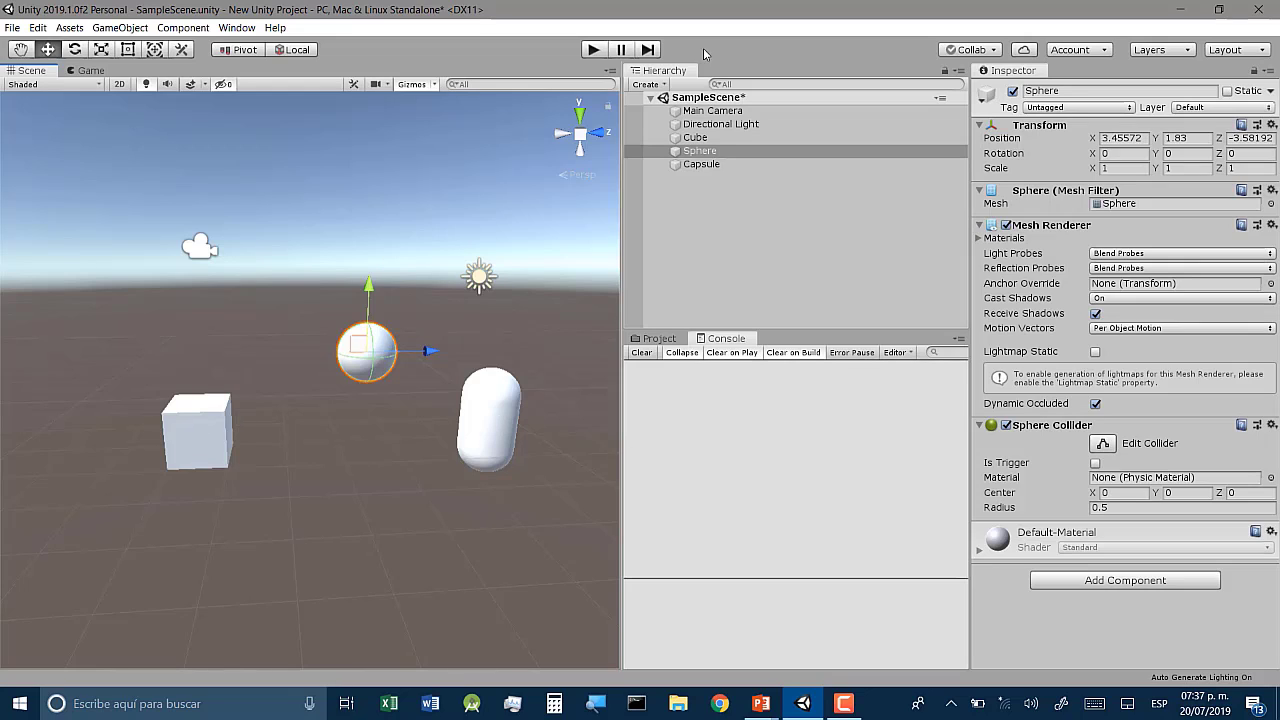
- Hide all SampleScene objects in the Scene view and show them again
{"action": "left_click", "coordinate": [730, 216]}
{"action": "left_click", "coordinate": [632, 98]}
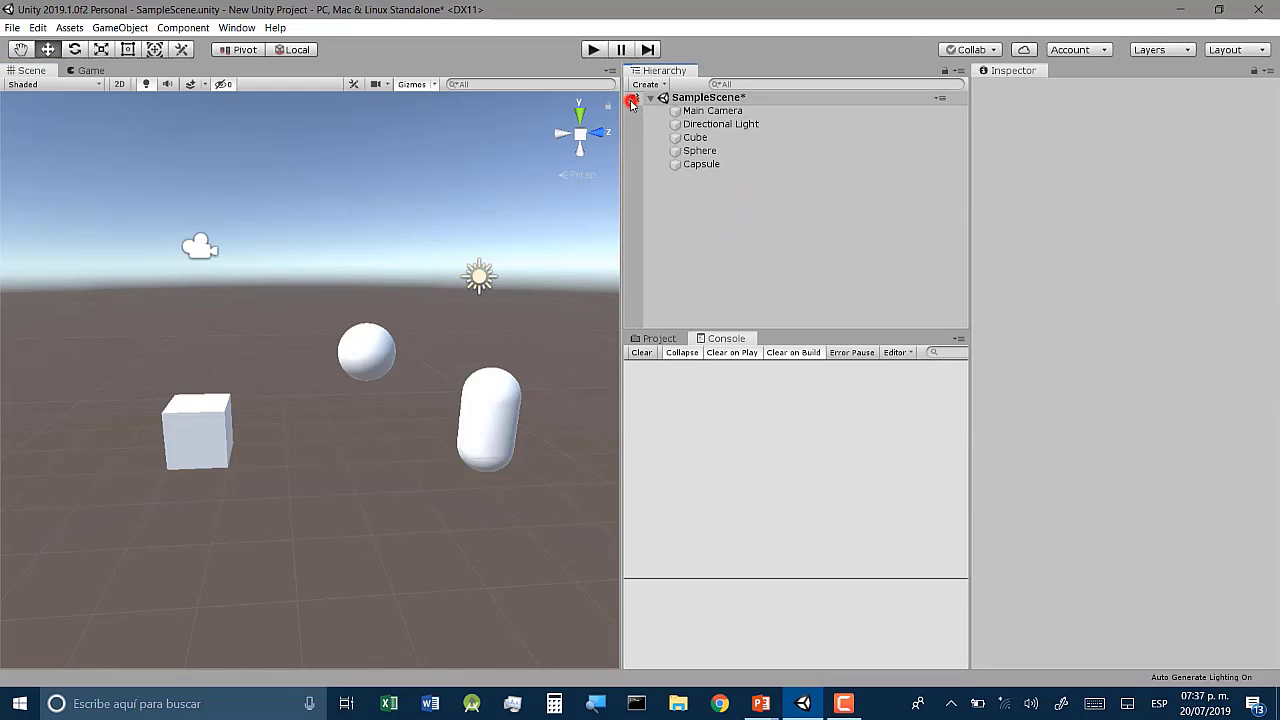
{"action": "left_click", "coordinate": [632, 98]}
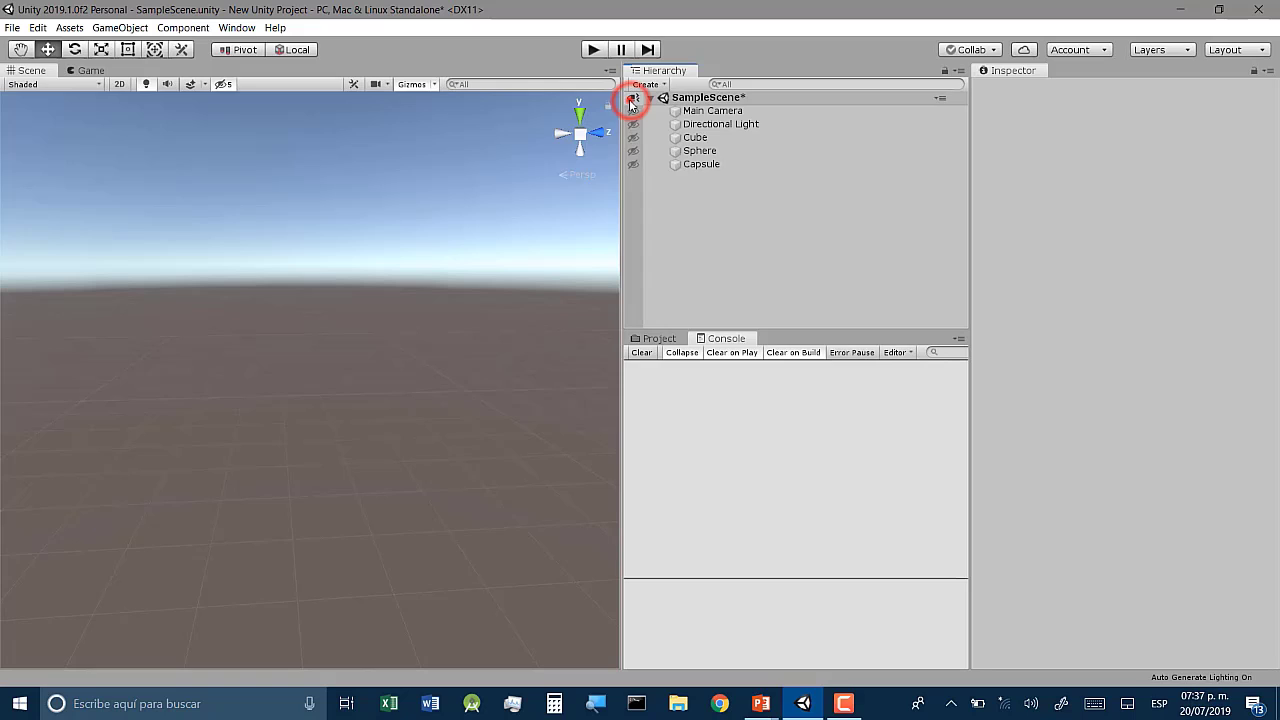
- Hide only the sphere in the Scene view and make it visible again
{"action": "left_click", "coordinate": [633, 151]}
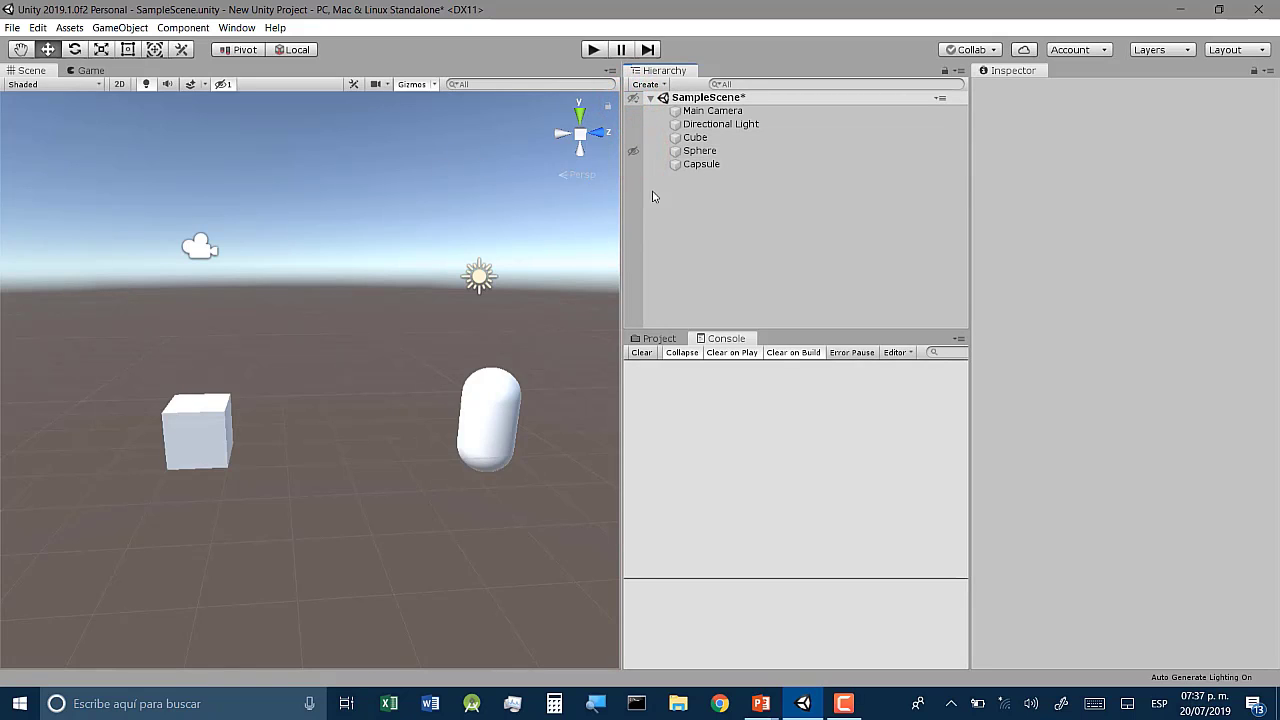
{"action": "middle_click_drag", "start_coordinate": [454, 374], "coordinate": [491, 405]}
{"action": "scroll", "coordinate": [533, 315], "scroll_direction": "up", "scroll_amount": 5}
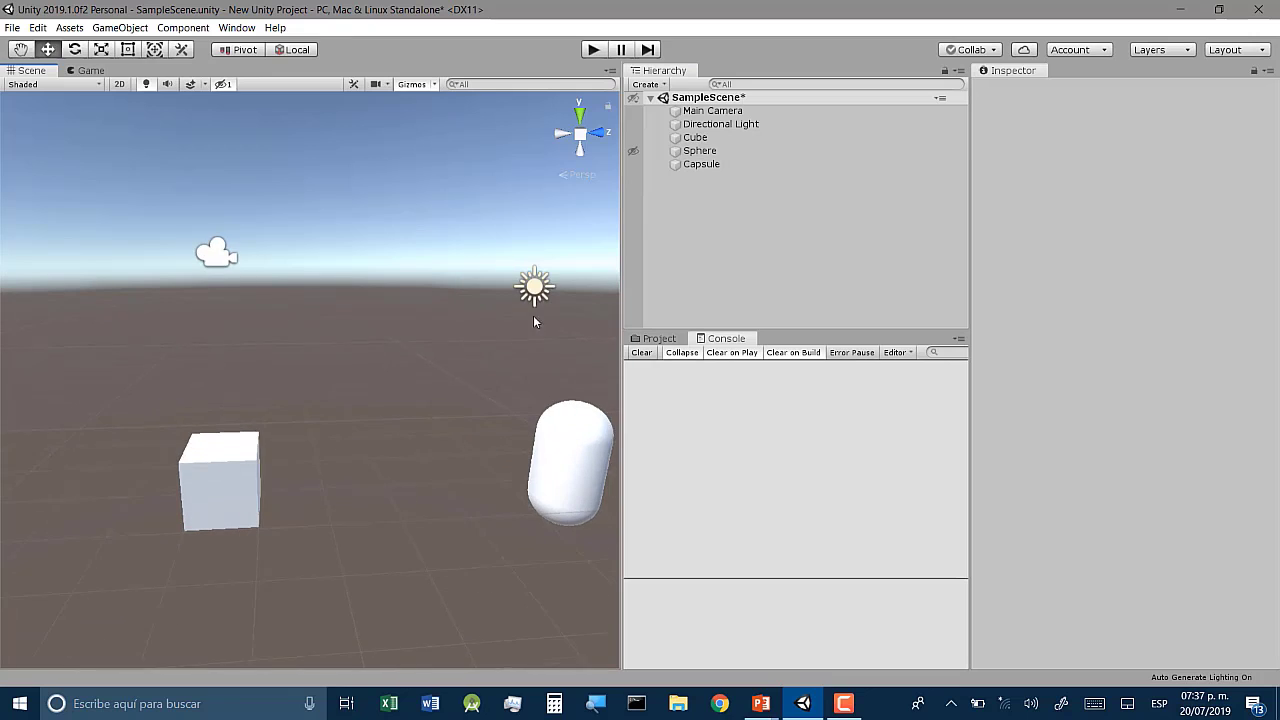
{"action": "middle_click_drag", "start_coordinate": [394, 404], "coordinate": [291, 327]}
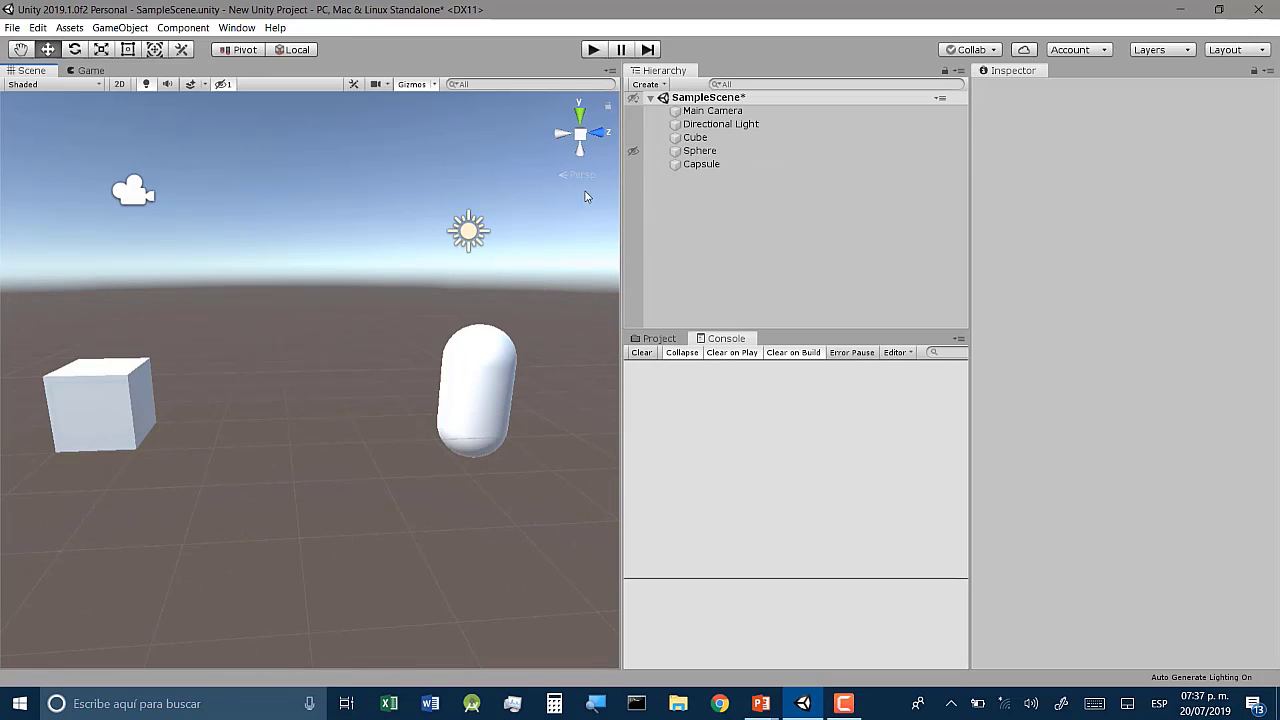
{"action": "left_click", "coordinate": [635, 152]}
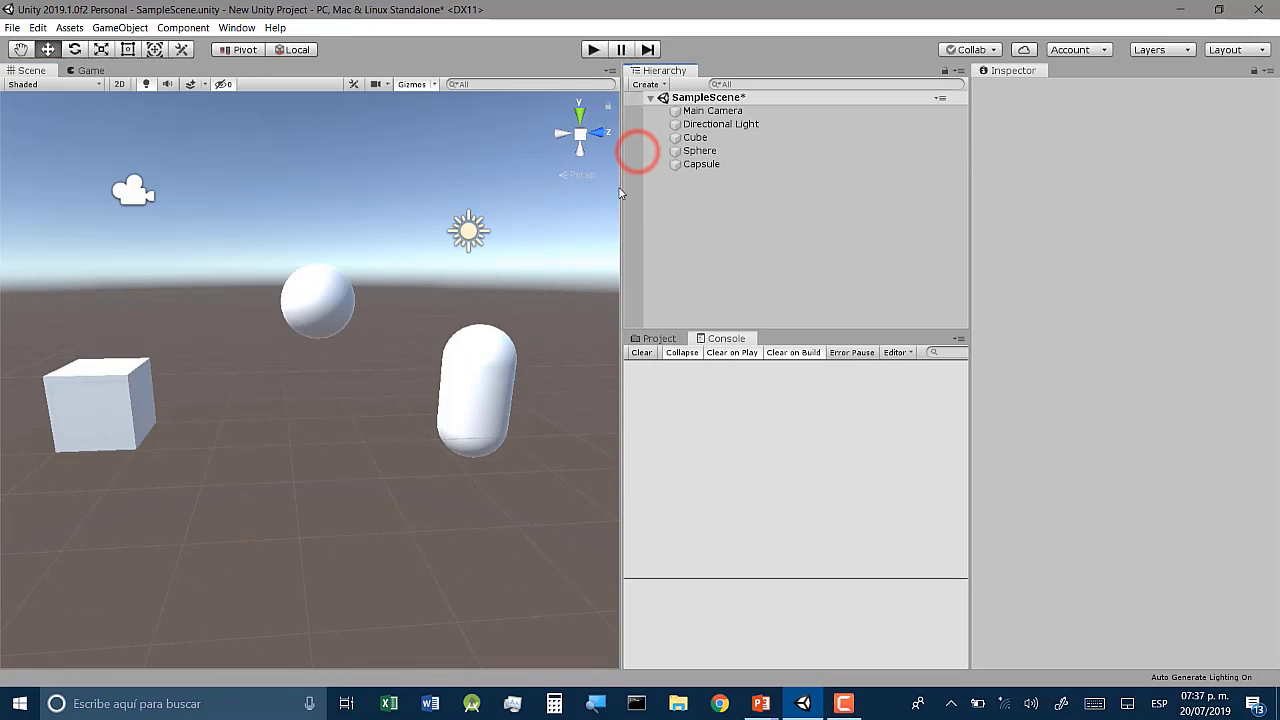
- Make the Capsule a child of the Sphere in the scene hierarchy
{"action": "left_click", "coordinate": [703, 164]}
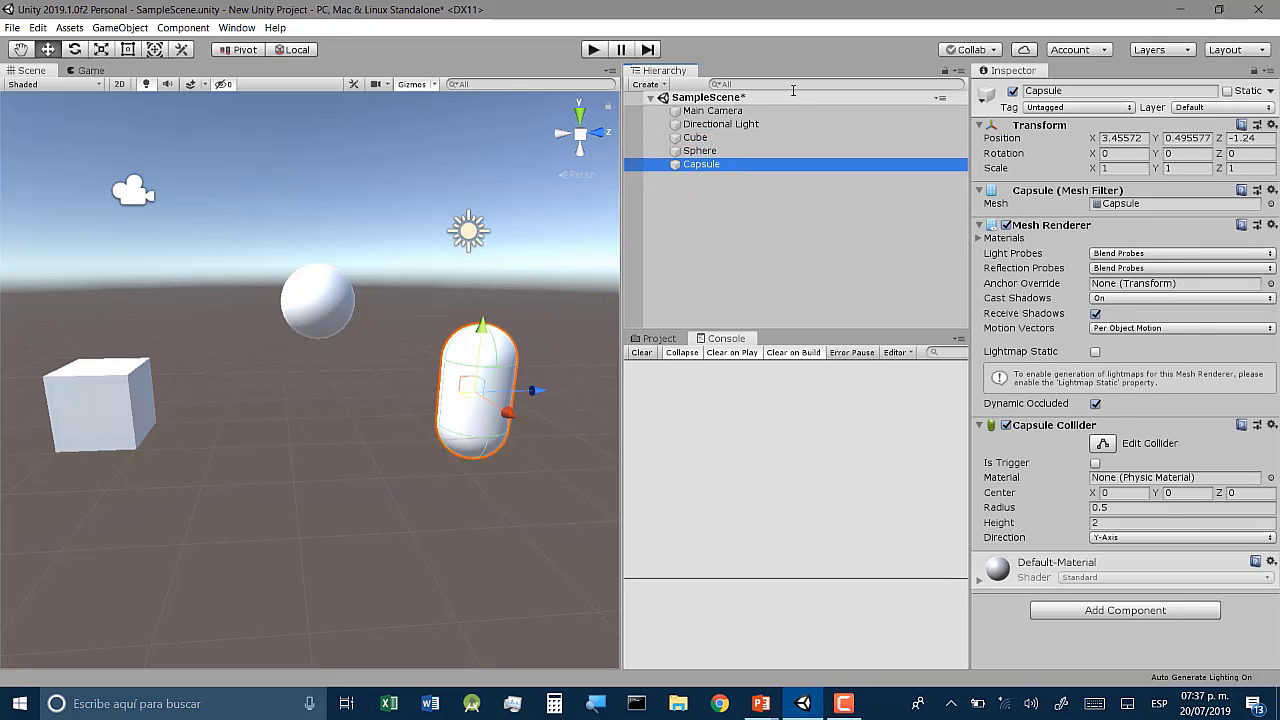
{"action": "left_click", "coordinate": [716, 171]}
{"action": "left_click", "coordinate": [746, 153]}
{"action": "left_click", "coordinate": [749, 164]}
{"action": "mouse_move", "coordinate": [483, 326]}
{"action": "right_mouse_down"}
{"action": "mouse_move", "coordinate": [420, 329]}
{"action": "mouse_move", "coordinate": [504, 338]}
{"action": "right_mouse_up"}
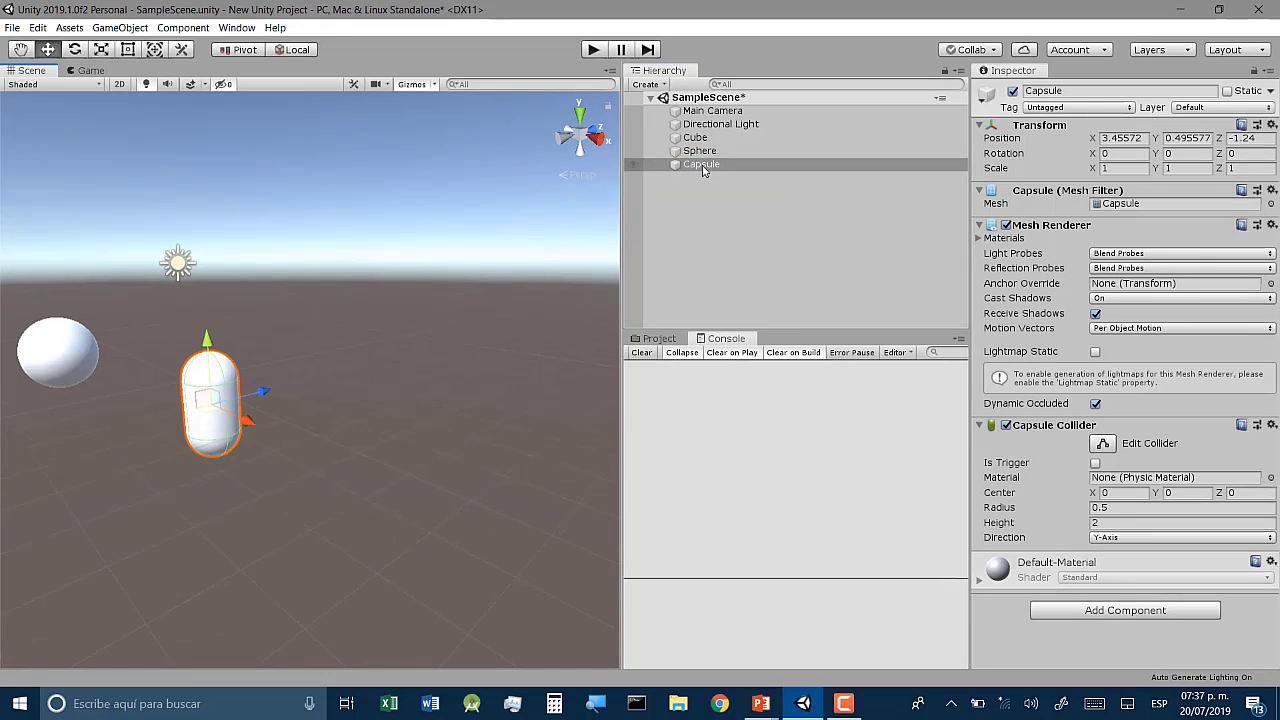
{"action": "left_click_drag", "start_coordinate": [703, 167], "coordinate": [696, 151]}
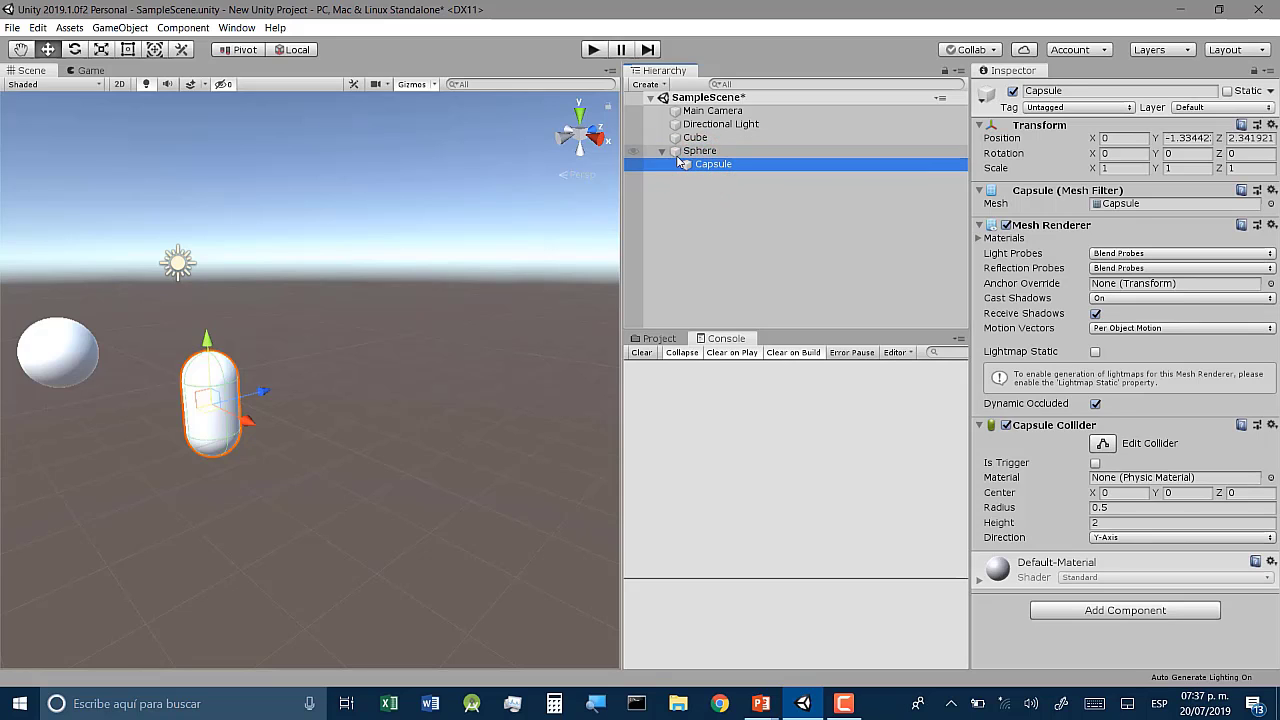
- Collapse and re-expand the Sphere's children, and hide and show the Sphere together with its child Capsule
{"action": "left_click", "coordinate": [687, 151]}
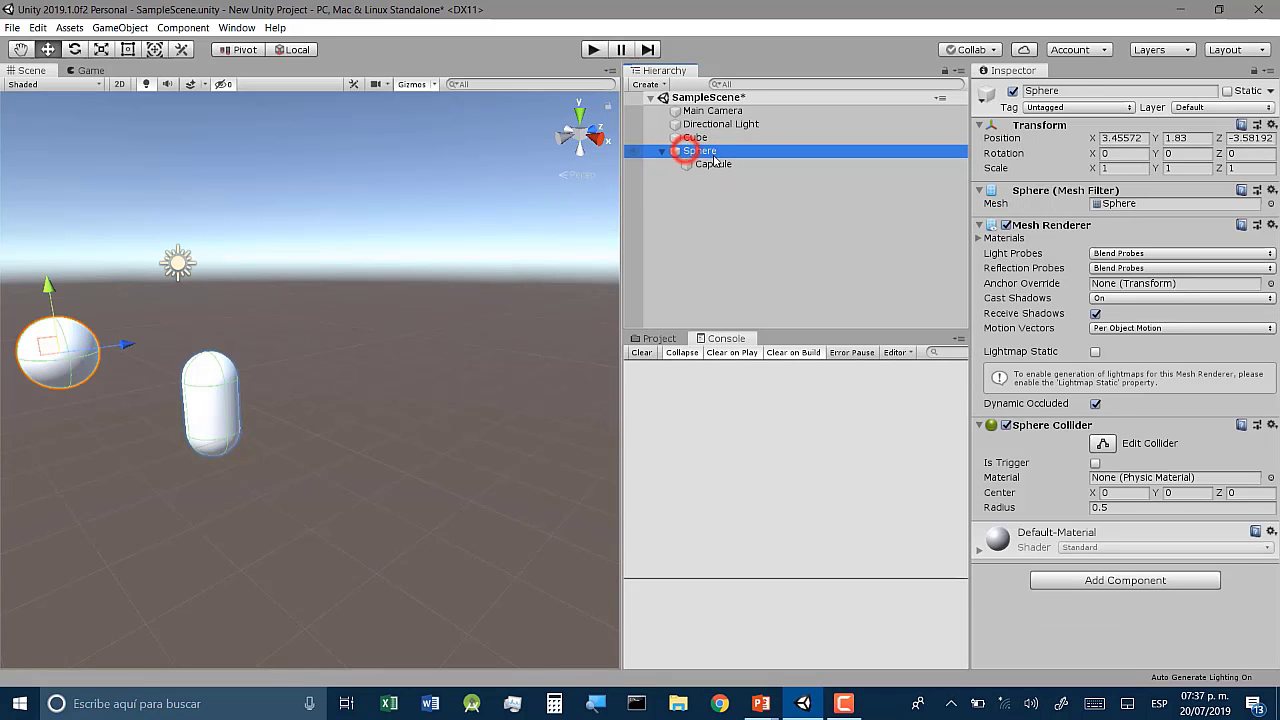
{"action": "middle_click_drag", "start_coordinate": [499, 251], "coordinate": [590, 318]}
{"action": "left_click", "coordinate": [661, 151]}
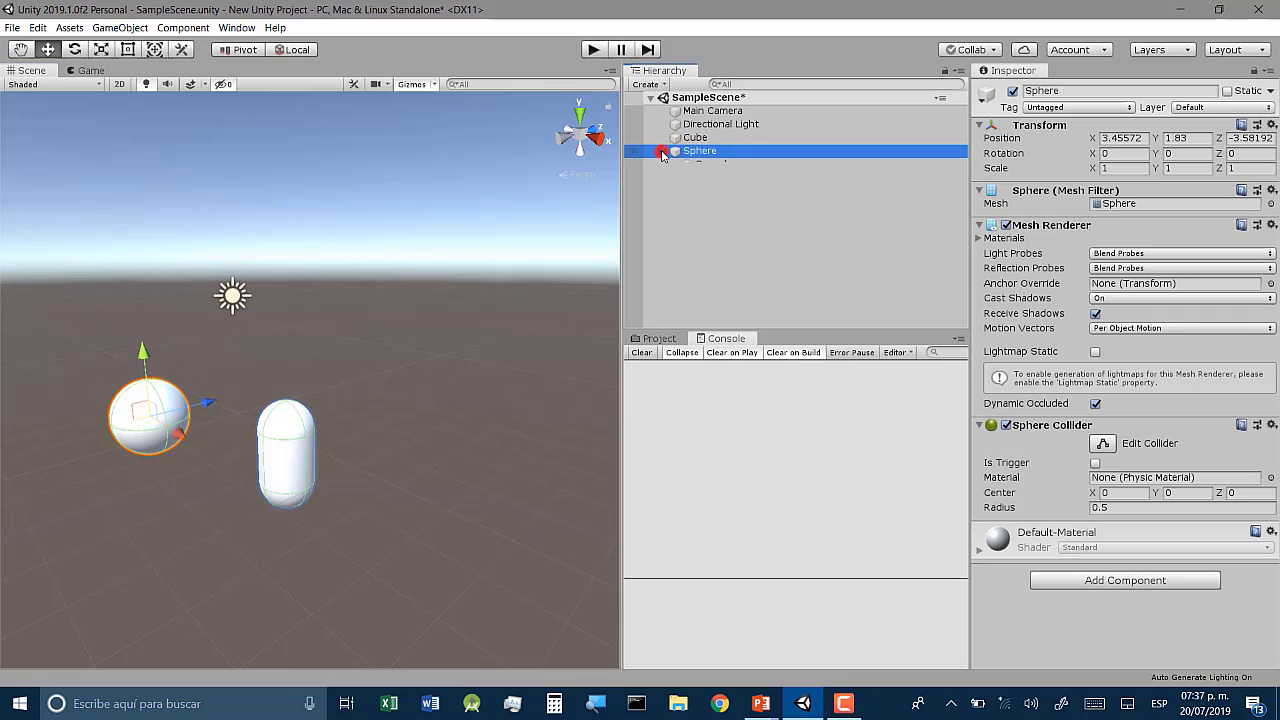
{"action": "left_click", "coordinate": [661, 151]}
{"action": "left_click", "coordinate": [634, 151]}
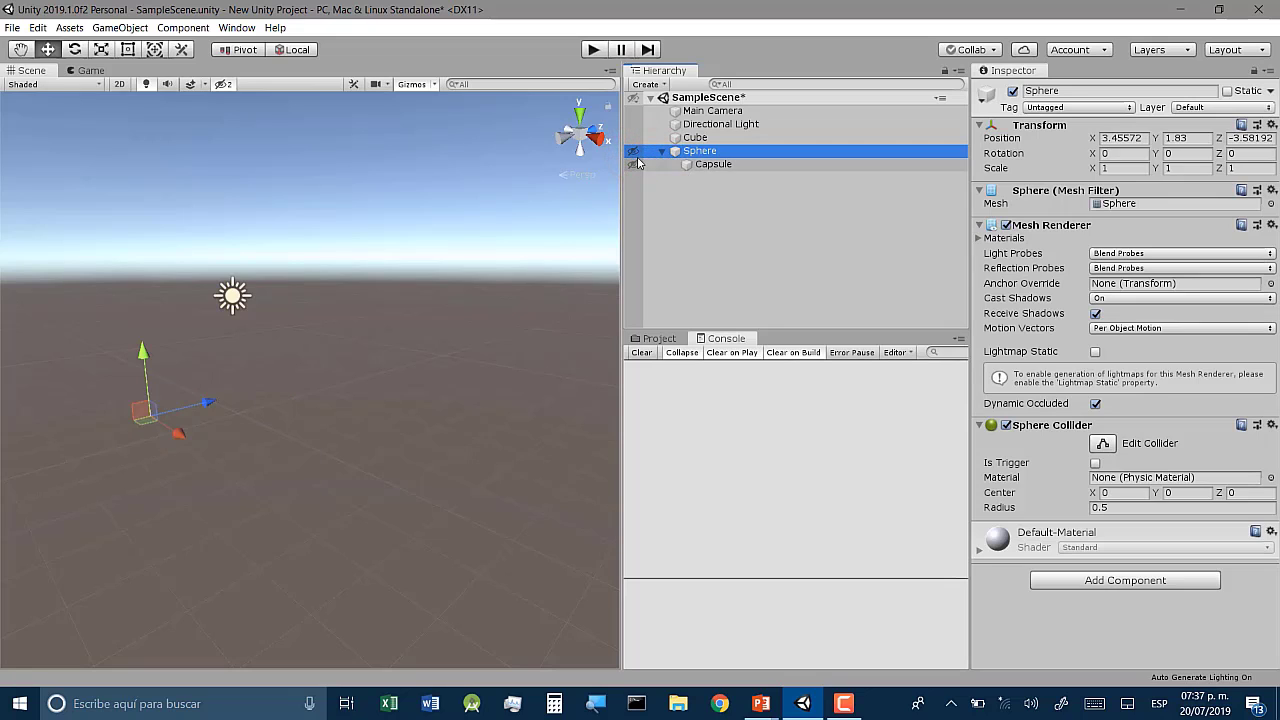
{"action": "left_click", "coordinate": [634, 151]}
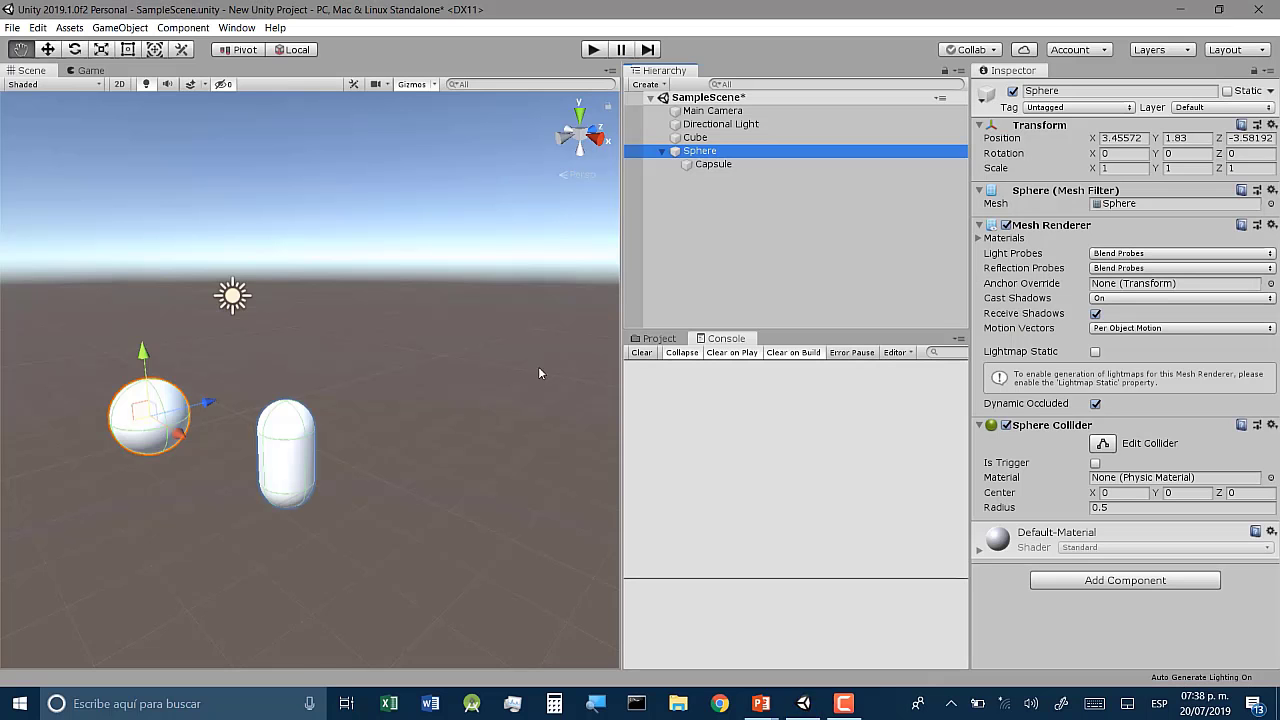
- Focus the Scene view on the Cube and examine it up close from different angles
{"action": "left_click", "coordinate": [705, 139]}
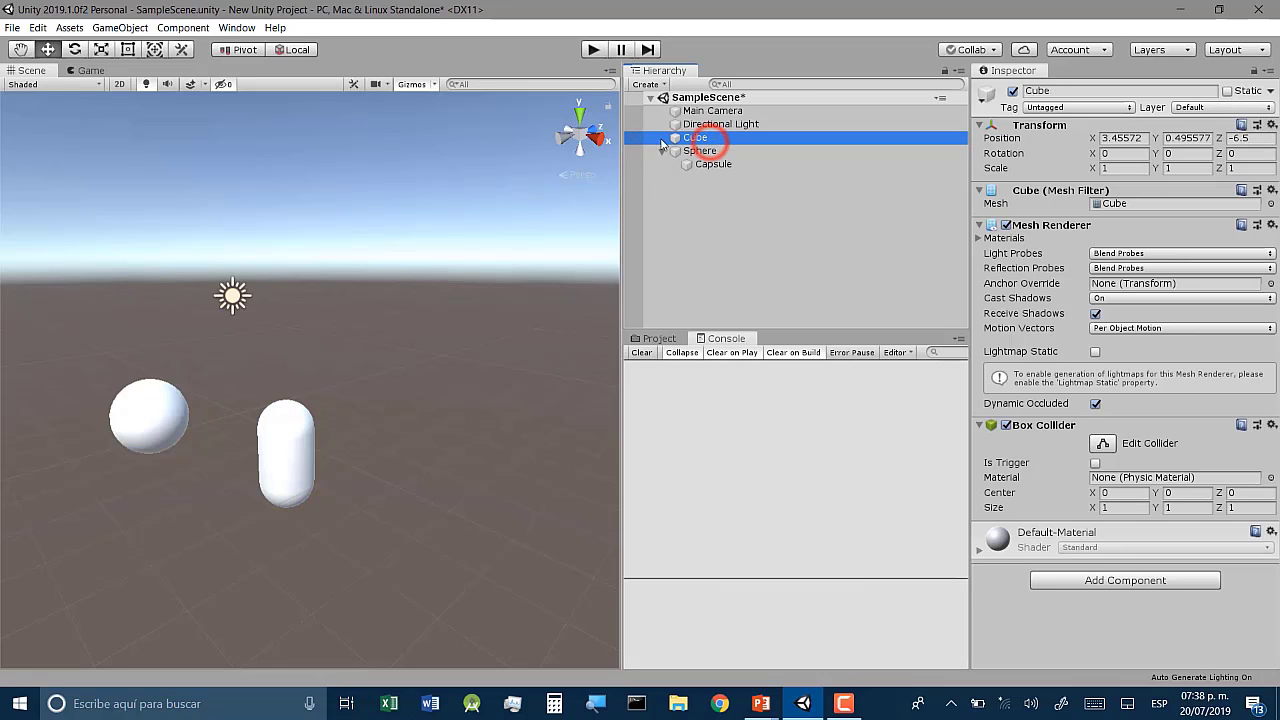
{"action": "double_click", "coordinate": [729, 139]}
{"action": "scroll", "coordinate": [450, 241], "scroll_direction": "up", "scroll_amount": 3}
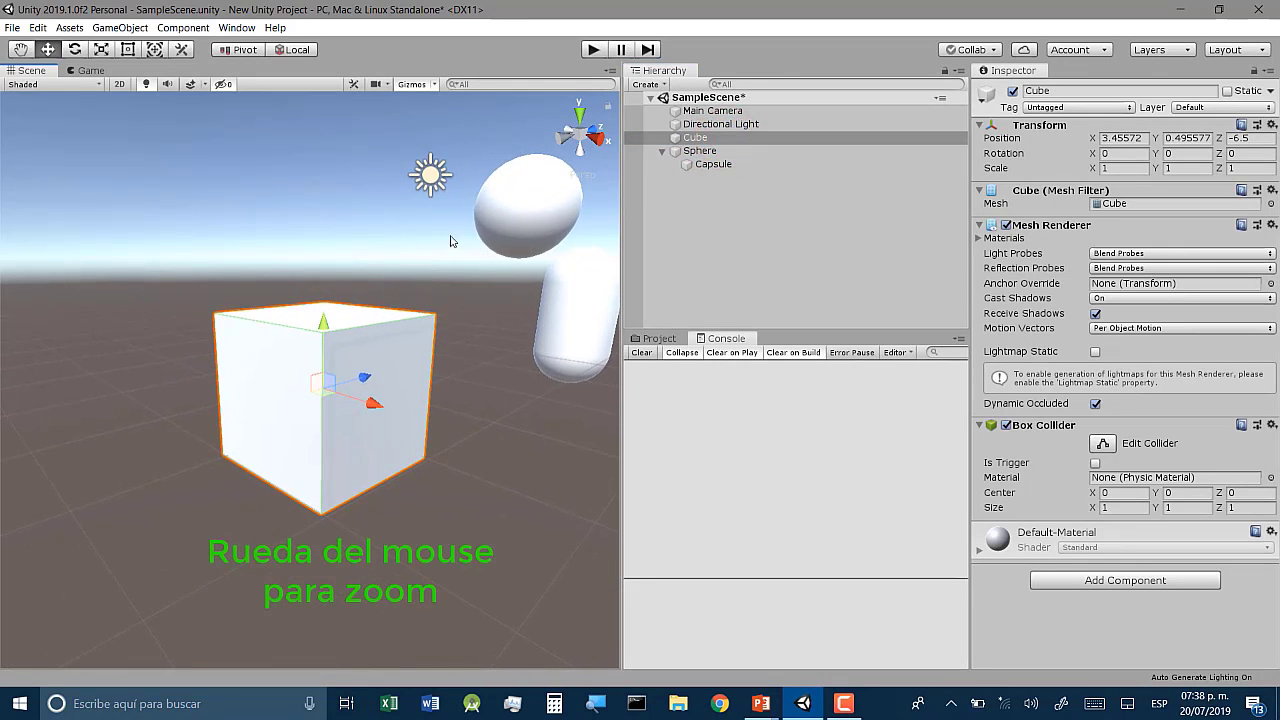
{"action": "scroll", "coordinate": [341, 328], "scroll_direction": "up", "scroll_amount": 2}
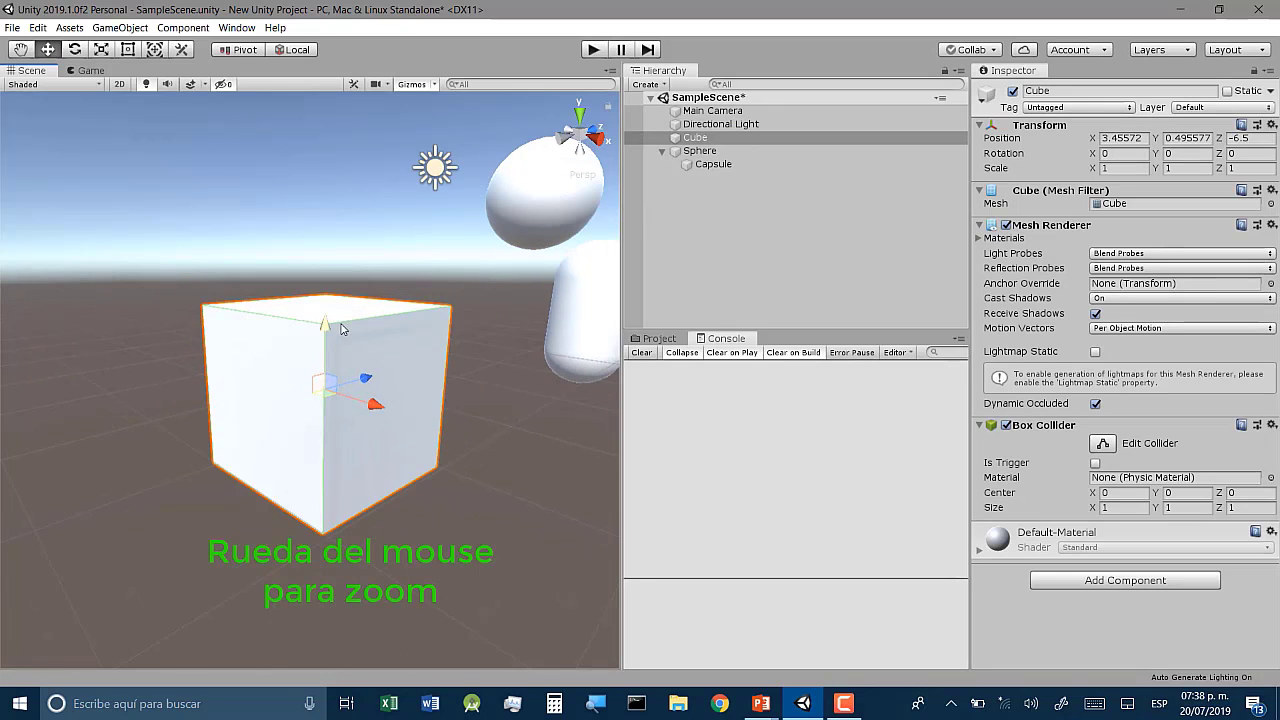
{"action": "scroll", "coordinate": [374, 269], "scroll_direction": "up", "scroll_amount": 2}
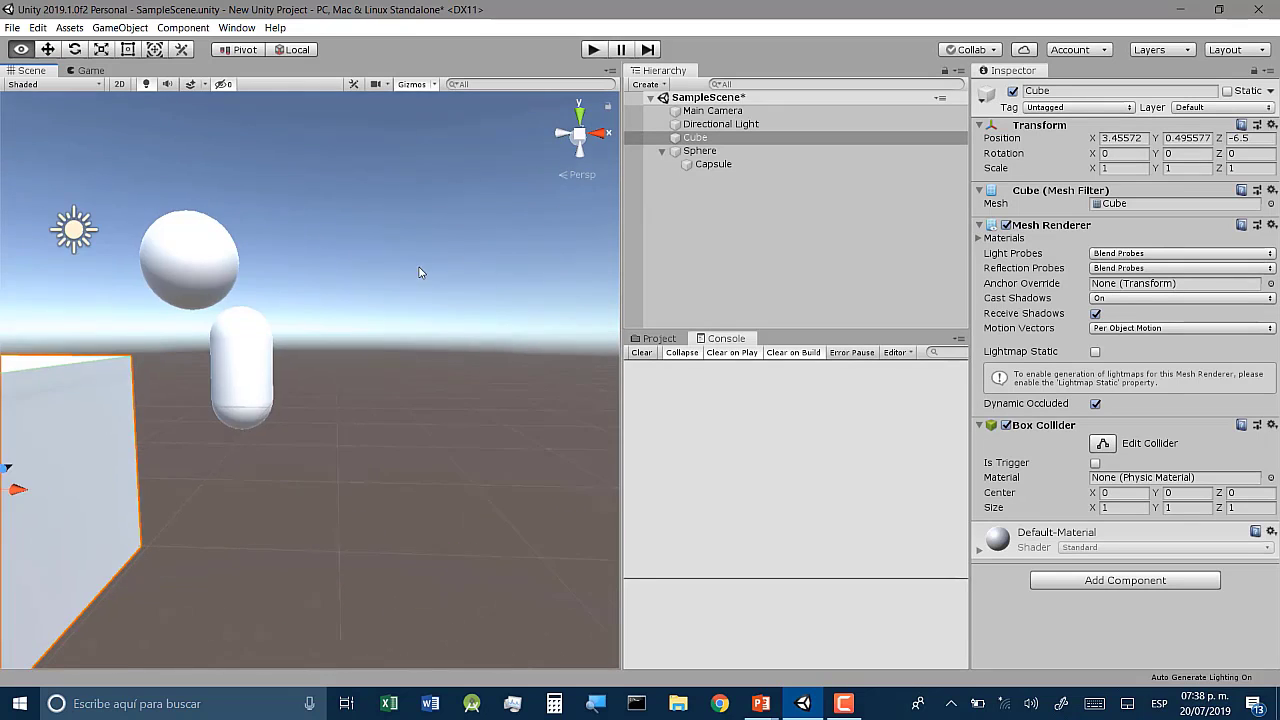
{"action": "middle_click_drag", "start_coordinate": [423, 271], "coordinate": [556, 277]}
{"action": "middle_click_drag", "start_coordinate": [300, 274], "coordinate": [397, 261]}
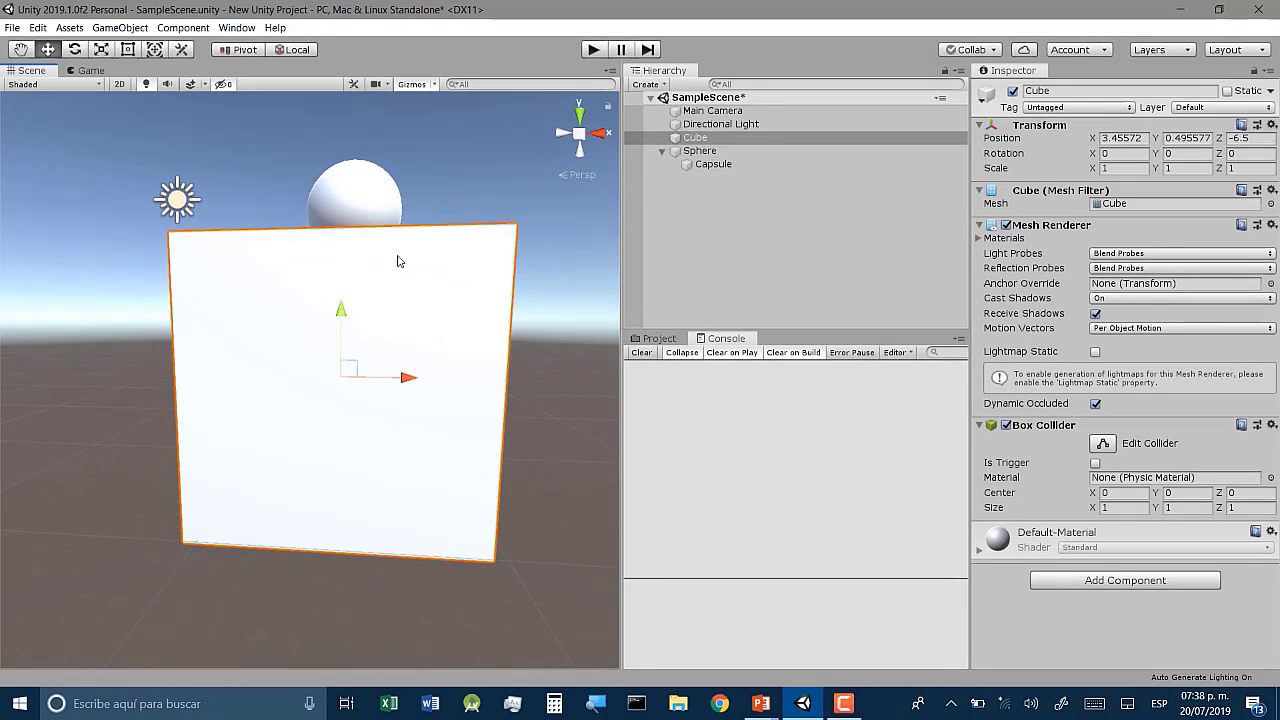
- Collapse and re-expand the Cube's Transform component
{"action": "left_click", "coordinate": [980, 125]}
{"action": "left_click", "coordinate": [981, 126]}
{"action": "left_click", "coordinate": [981, 126]}
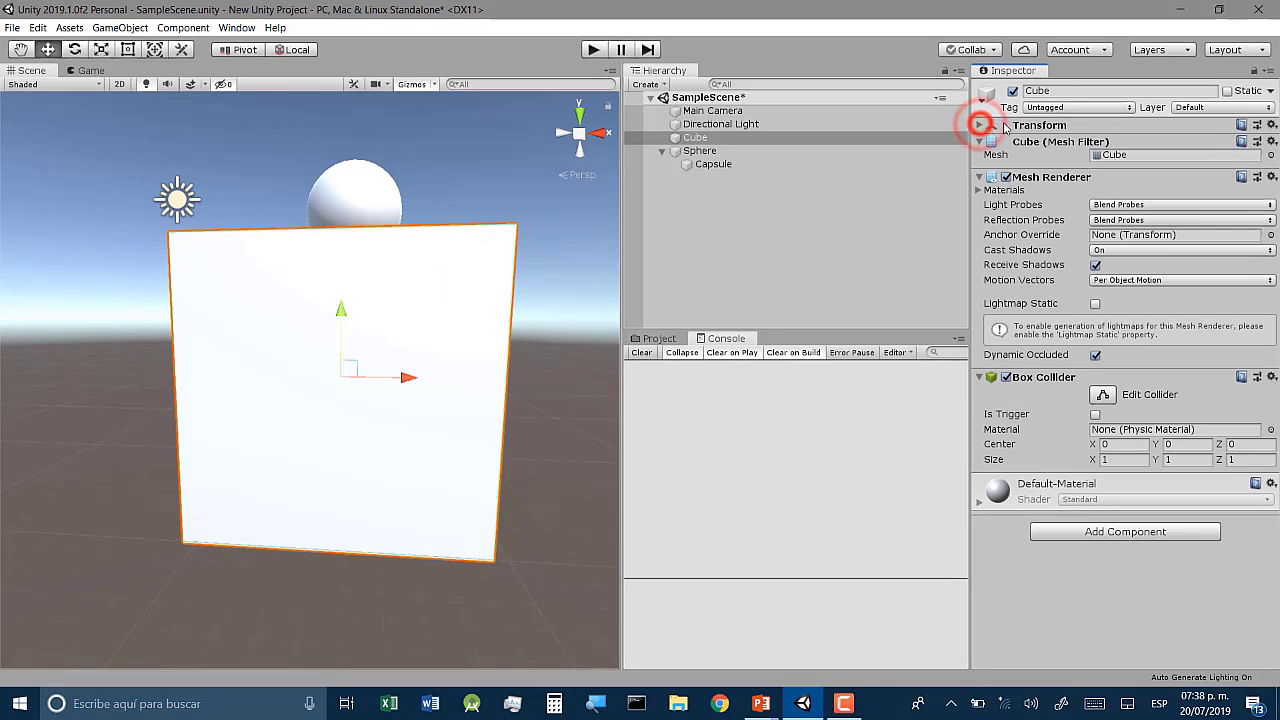
{"action": "left_click", "coordinate": [982, 125]}
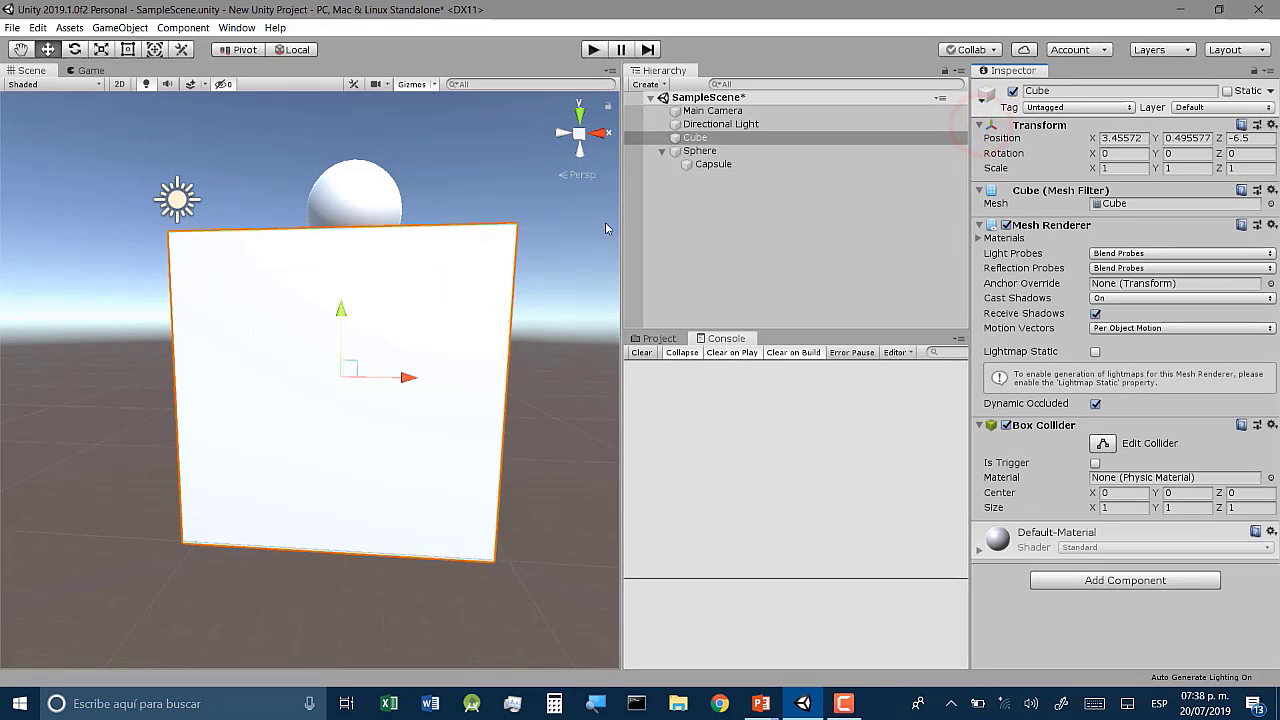
- Move the Cube to position X 3.06, Y 1.07, Z -6.58
{"action": "scroll", "coordinate": [514, 284], "scroll_direction": "down", "scroll_amount": 3}
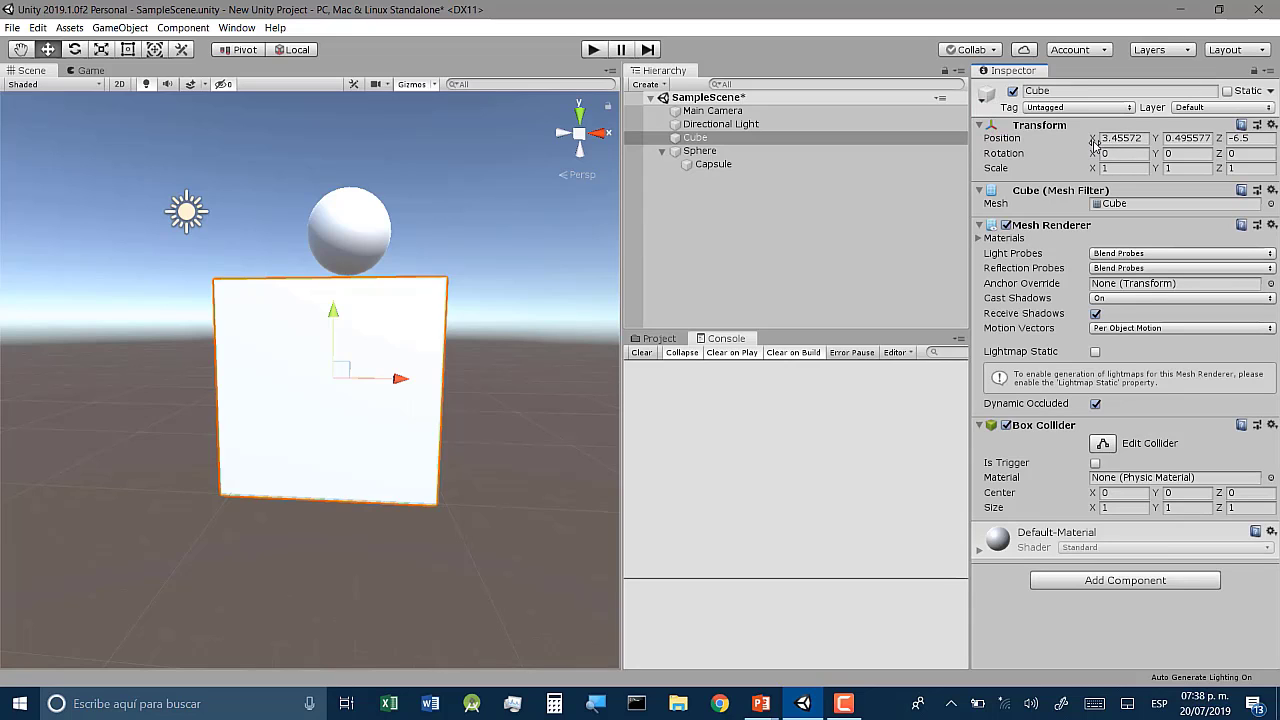
{"action": "left_click_drag", "start_coordinate": [1093, 138], "coordinate": [1069, 140]}
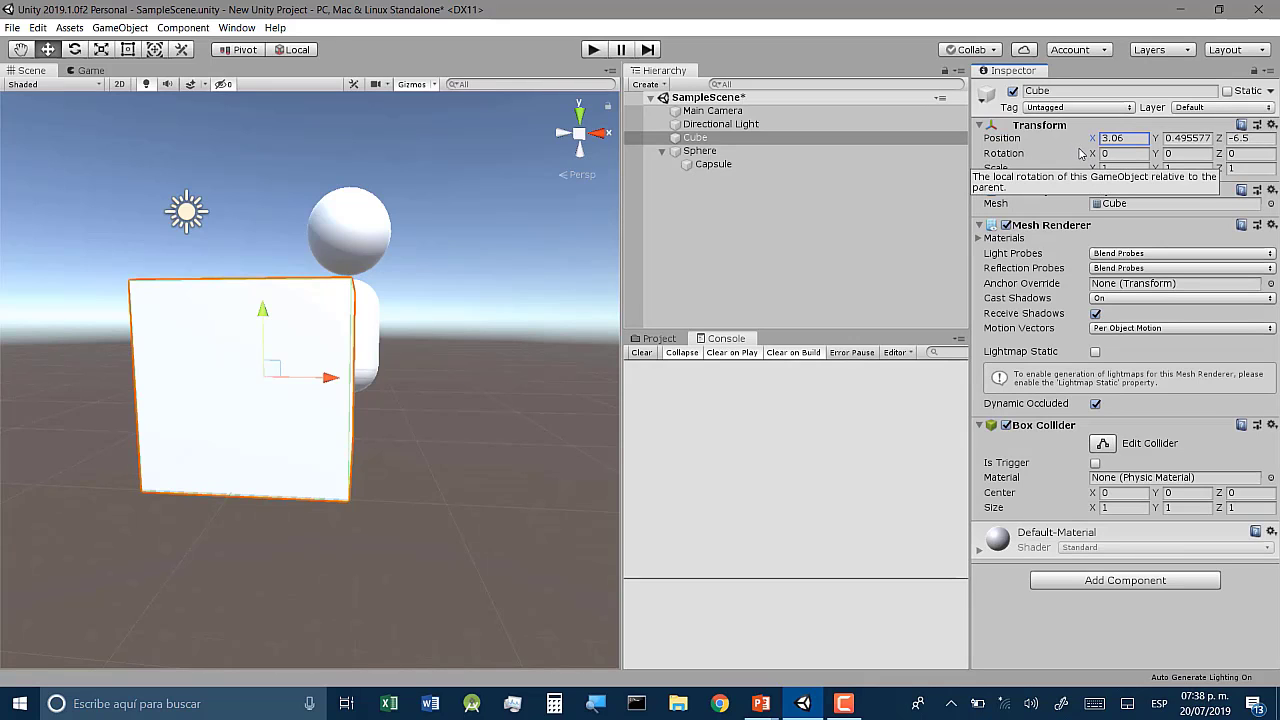
{"action": "left_click_drag", "start_coordinate": [1156, 138], "coordinate": [1213, 146]}
{"action": "middle_click_drag", "start_coordinate": [509, 376], "coordinate": [559, 425]}
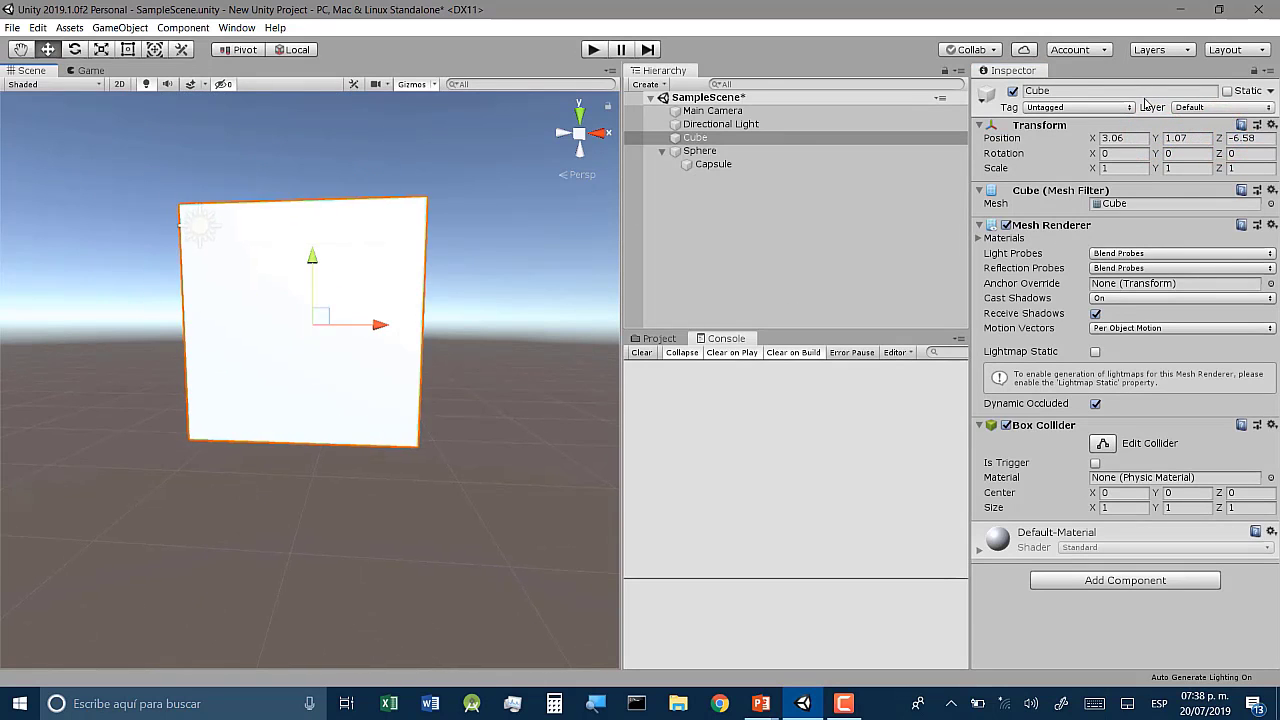
- Rotate the Cube to X -27.34, Y -4.79, Z 0.74
{"action": "left_click_drag", "start_coordinate": [1090, 153], "coordinate": [1175, 150]}
{"action": "left_click_drag", "start_coordinate": [1074, 63], "coordinate": [1239, 95]}
{"action": "left_click", "coordinate": [1225, 155]}
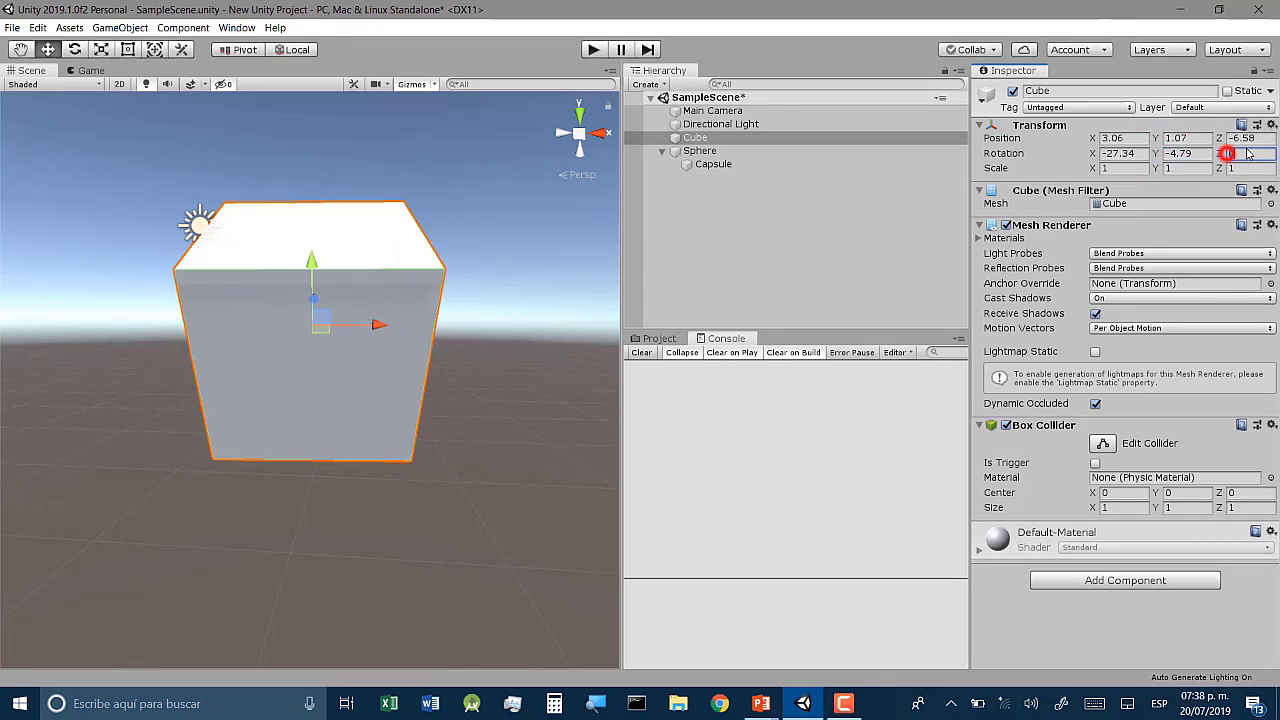
{"action": "type", "text": "0.74"}
- Try changing the Cube's scale values, and undo the scale changes
{"action": "left_click", "coordinate": [1163, 168]}
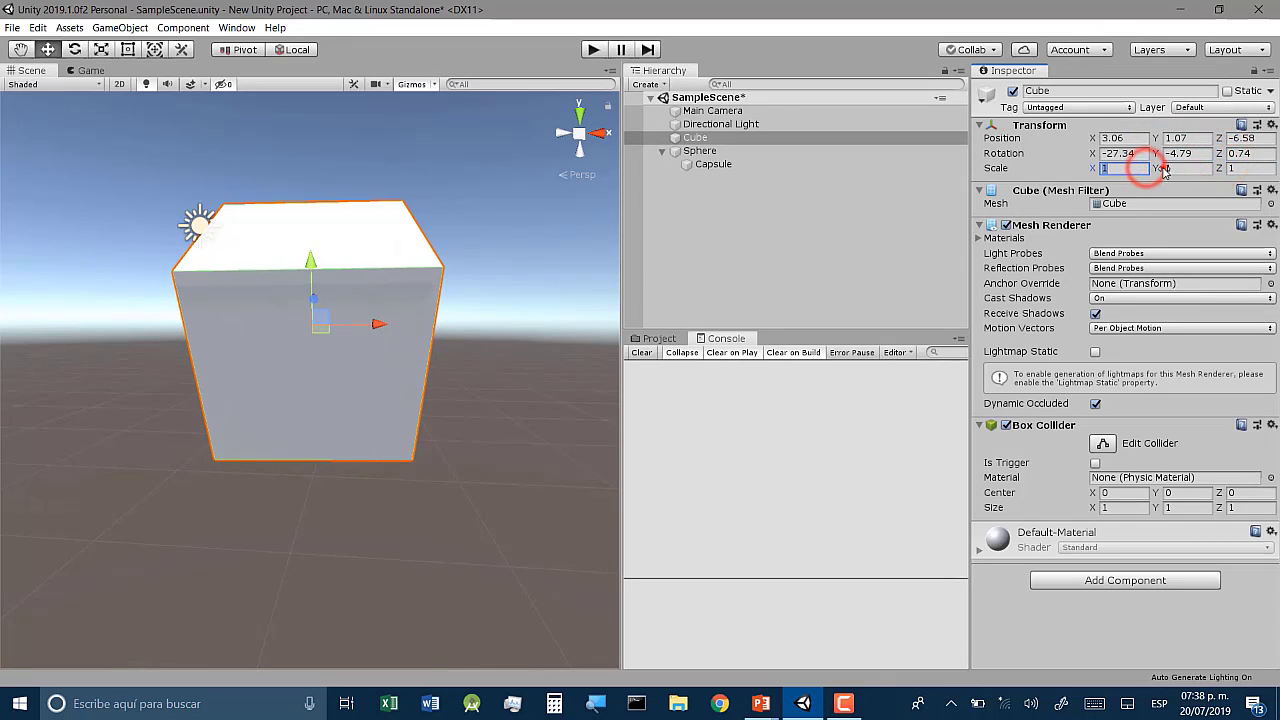
{"action": "type", "text": "3.4"}
{"action": "left_click", "coordinate": [1236, 167]}
{"action": "key", "text": "ctrl+z"}
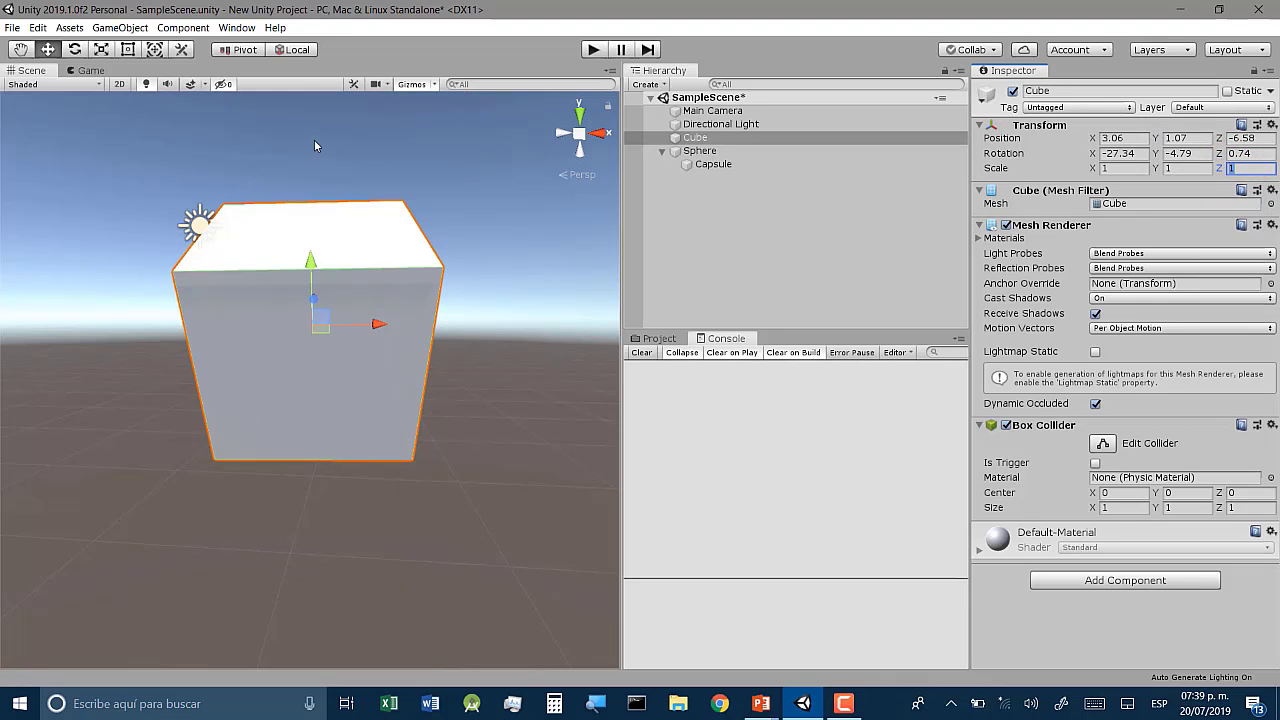
- Examine the rotated Cube near the Sphere and Capsule from different angles and distances, and show the project's assets
{"action": "middle_click_drag", "start_coordinate": [350, 200], "coordinate": [394, 266]}
{"action": "scroll", "coordinate": [436, 236], "scroll_direction": "down", "scroll_amount": 5}
{"action": "right_click_drag", "start_coordinate": [446, 229], "coordinate": [426, 266]}
{"action": "middle_click_drag", "start_coordinate": [450, 264], "coordinate": [397, 285]}
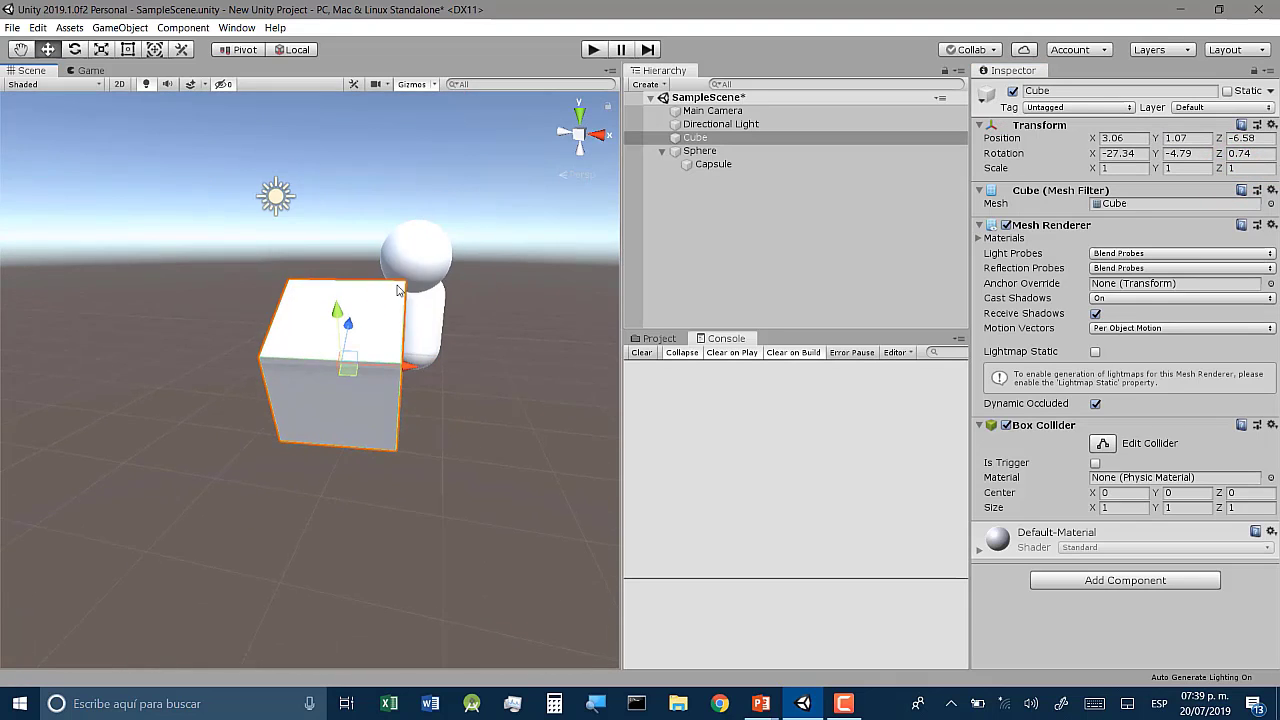
{"action": "scroll", "coordinate": [397, 290], "scroll_direction": "up", "scroll_amount": 3}
{"action": "right_click_drag", "start_coordinate": [397, 290], "coordinate": [367, 266]}
{"action": "scroll", "coordinate": [302, 252], "scroll_direction": "down", "scroll_amount": 5}
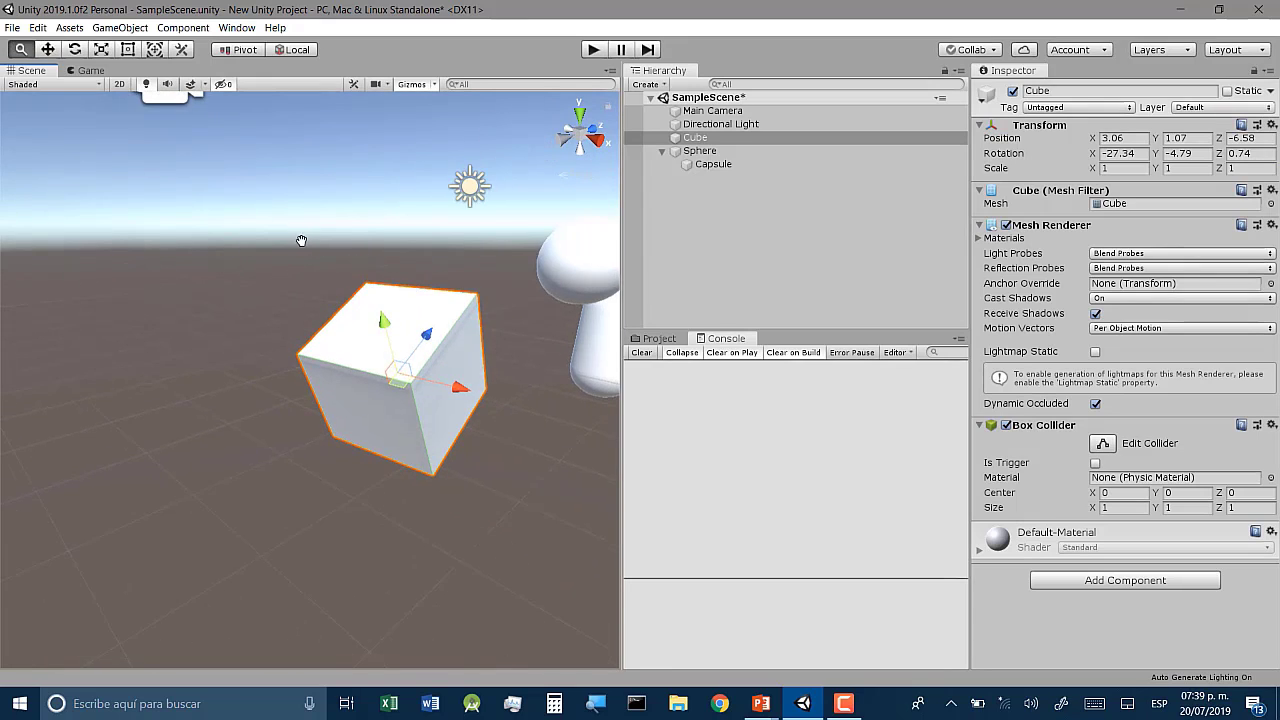
{"action": "middle_click_drag", "start_coordinate": [301, 241], "coordinate": [279, 241]}
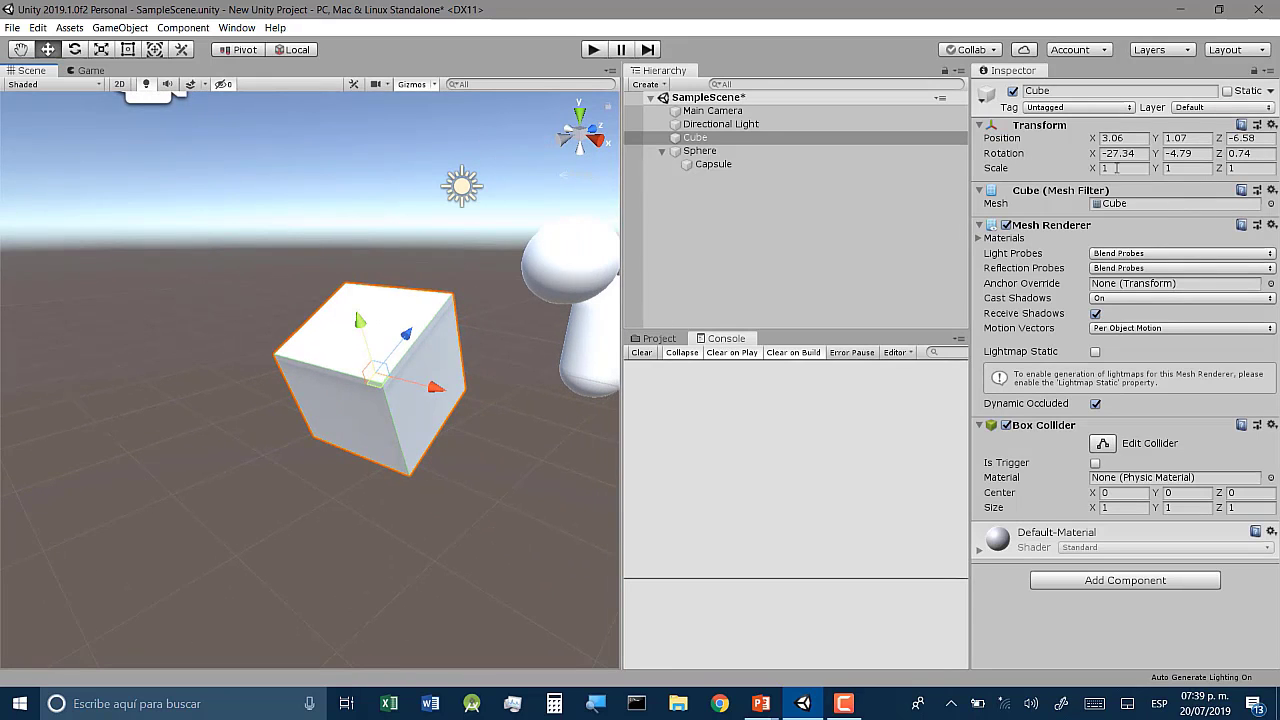
{"action": "scroll", "coordinate": [450, 305], "scroll_direction": "up", "scroll_amount": 5}
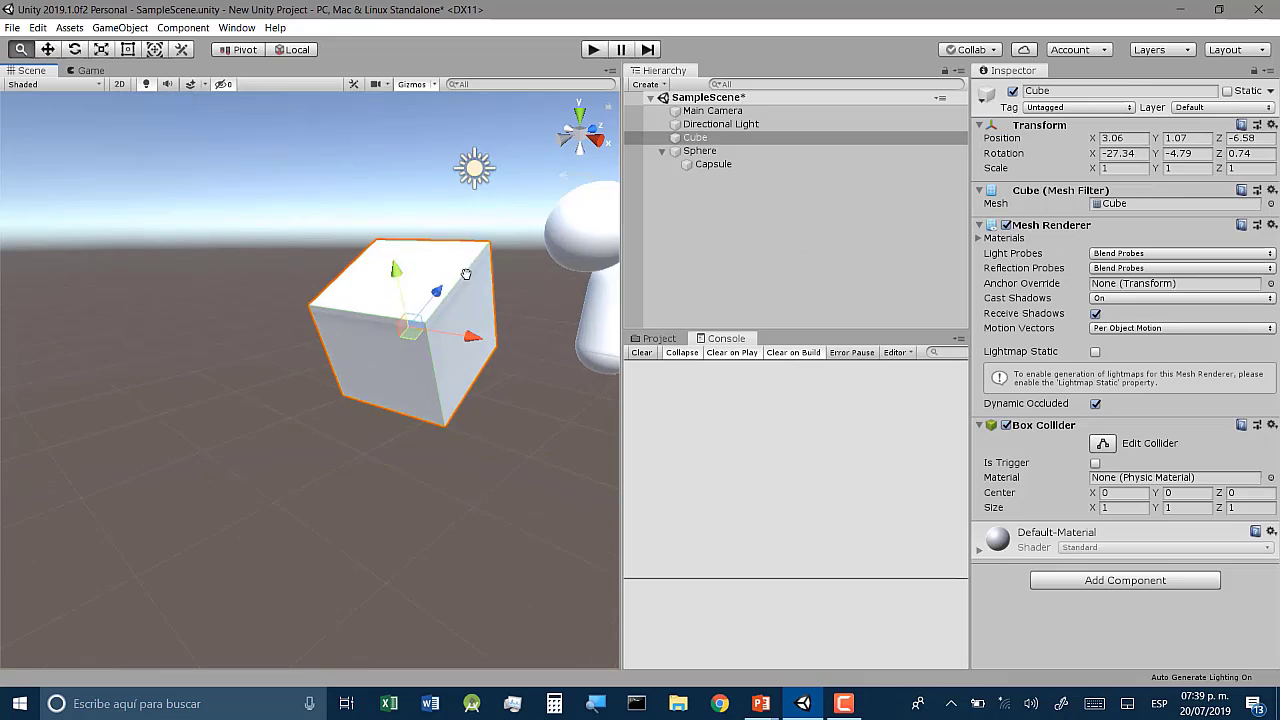
{"action": "right_click_drag", "start_coordinate": [476, 280], "coordinate": [469, 297]}
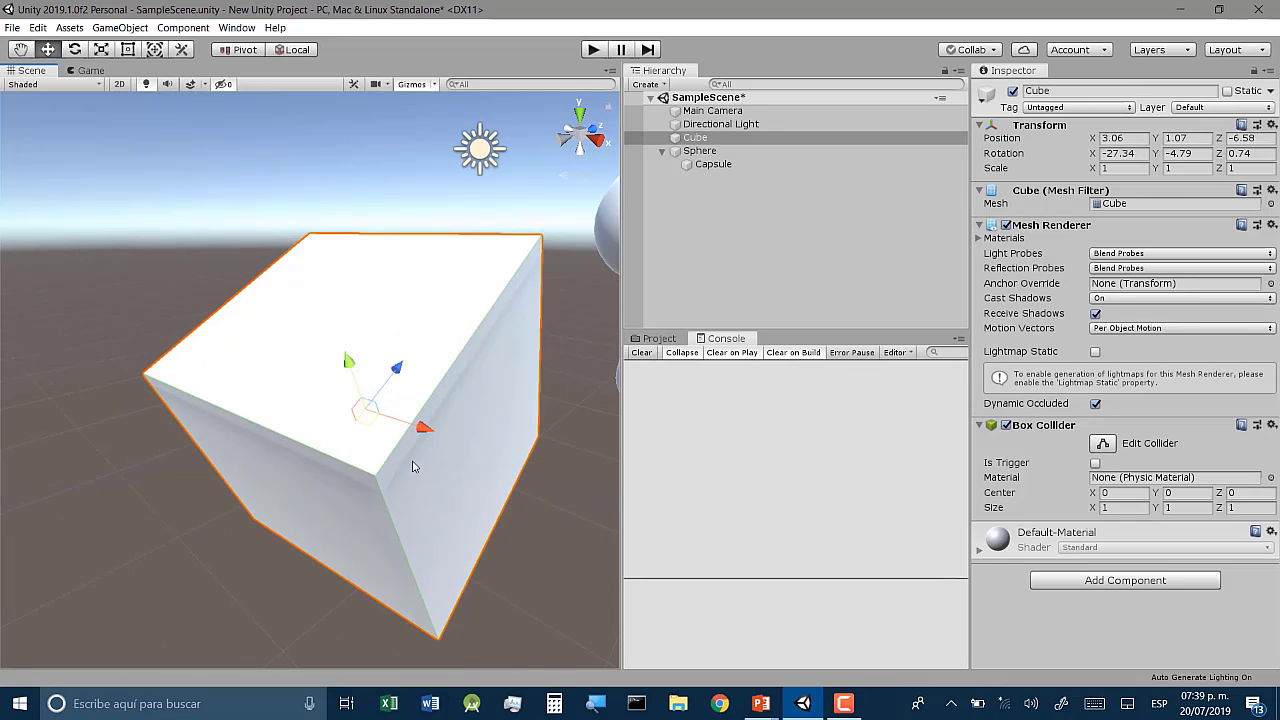
{"action": "right_click_drag", "start_coordinate": [294, 426], "coordinate": [434, 346]}
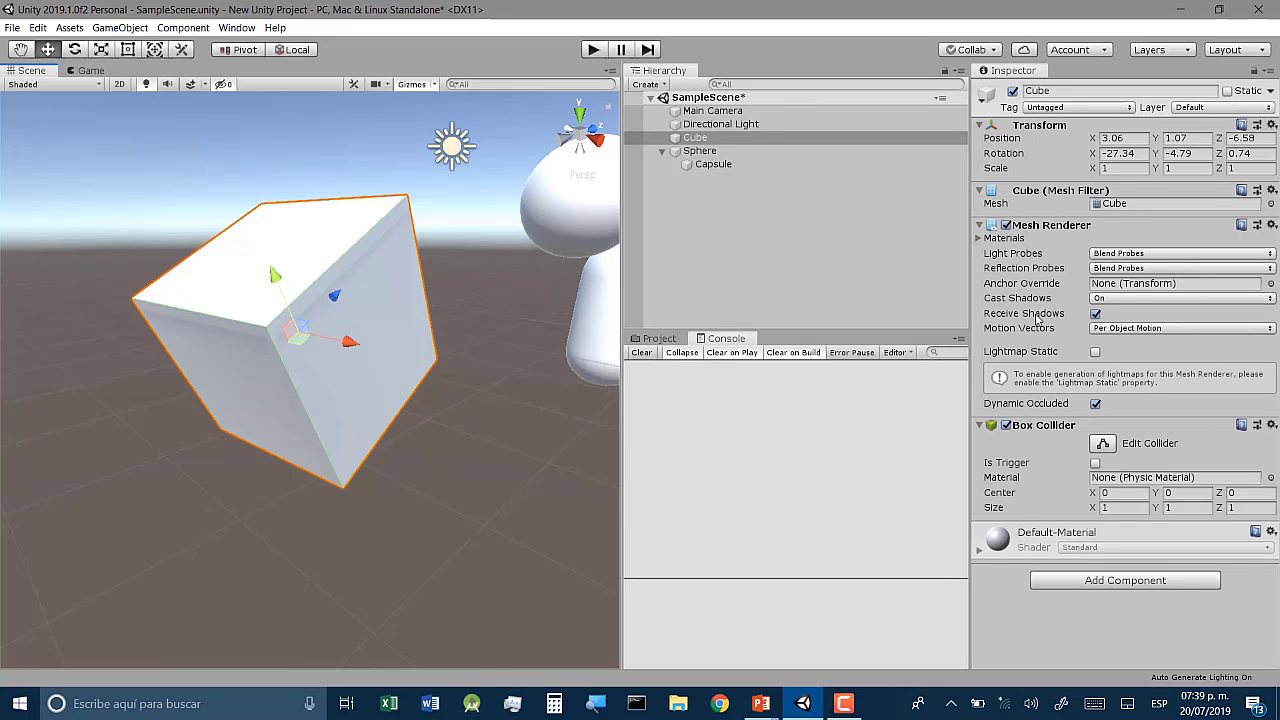
{"action": "mouse_move", "coordinate": [1024, 273]}
{"action": "middle_click_drag", "start_coordinate": [447, 318], "coordinate": [463, 354]}
{"action": "scroll", "coordinate": [302, 383], "scroll_direction": "up", "scroll_amount": 4}
{"action": "scroll", "coordinate": [302, 380], "scroll_direction": "down", "scroll_amount": 4}
{"action": "right_click_drag", "start_coordinate": [309, 369], "coordinate": [405, 327]}
{"action": "middle_click_drag", "start_coordinate": [388, 327], "coordinate": [485, 265]}
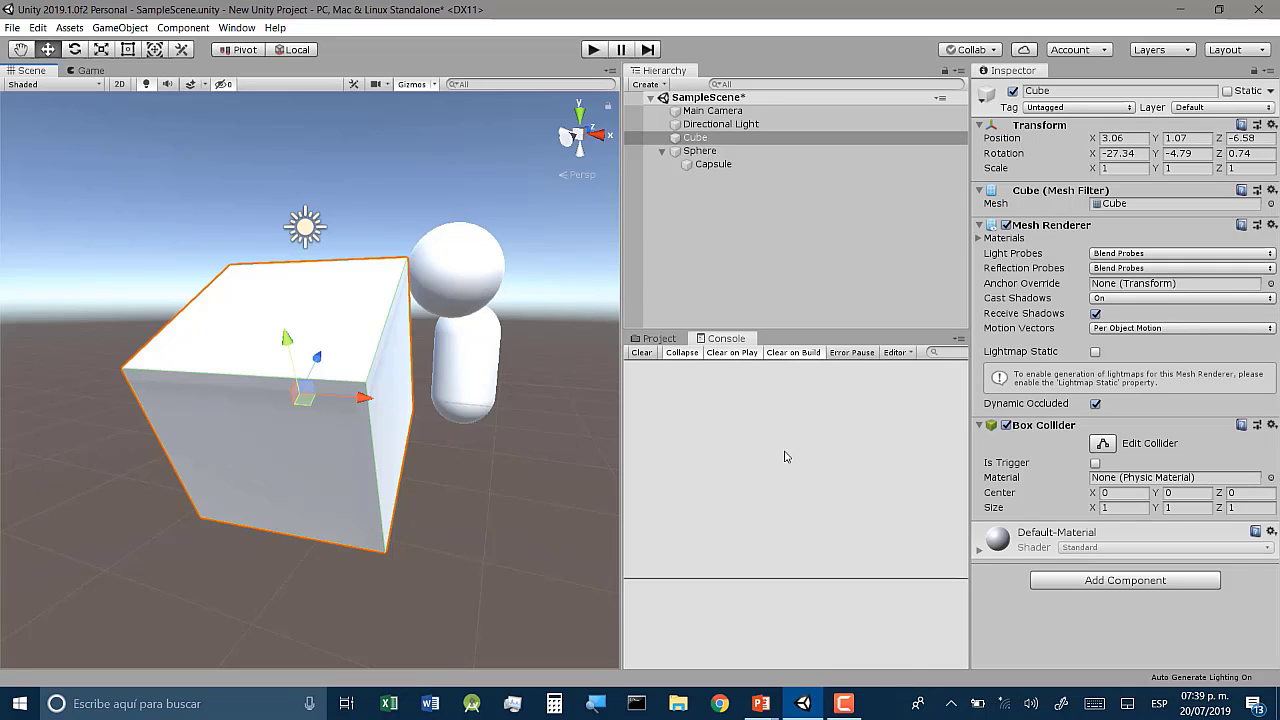
{"action": "left_click", "coordinate": [662, 339]}
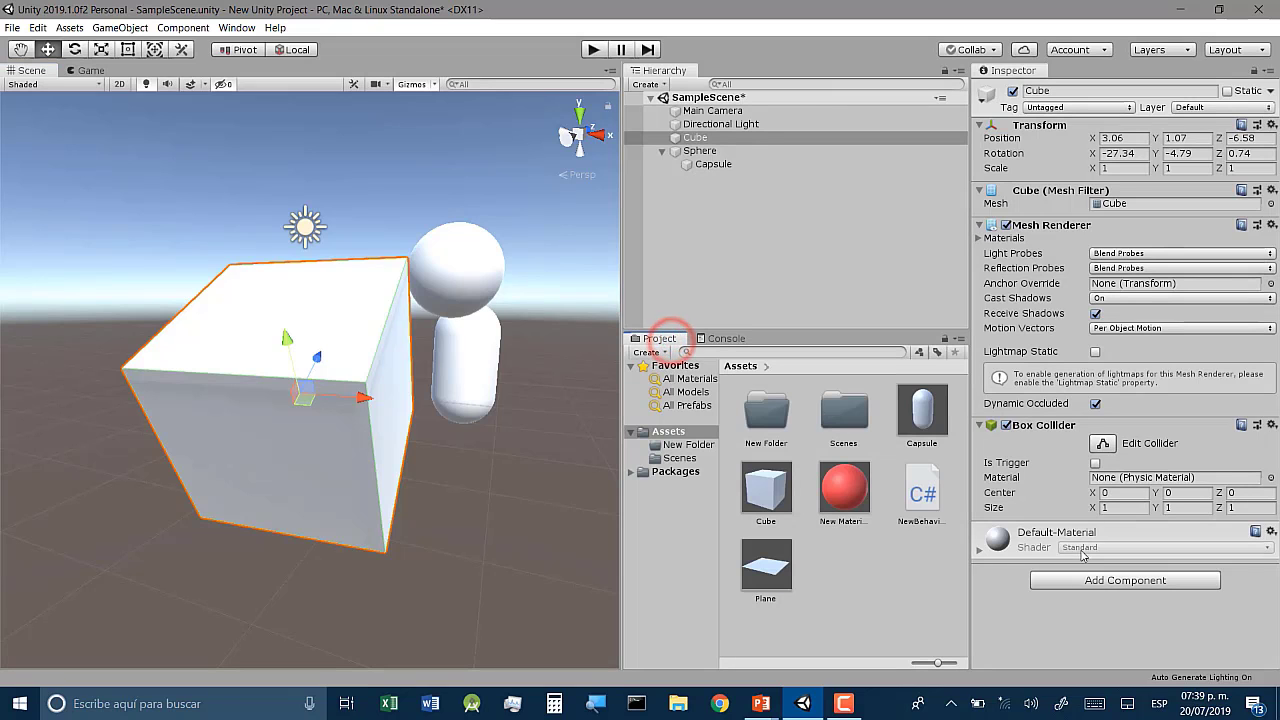
- Add an Audio Source component to the Cube and review its properties
{"action": "left_click", "coordinate": [1050, 575]}
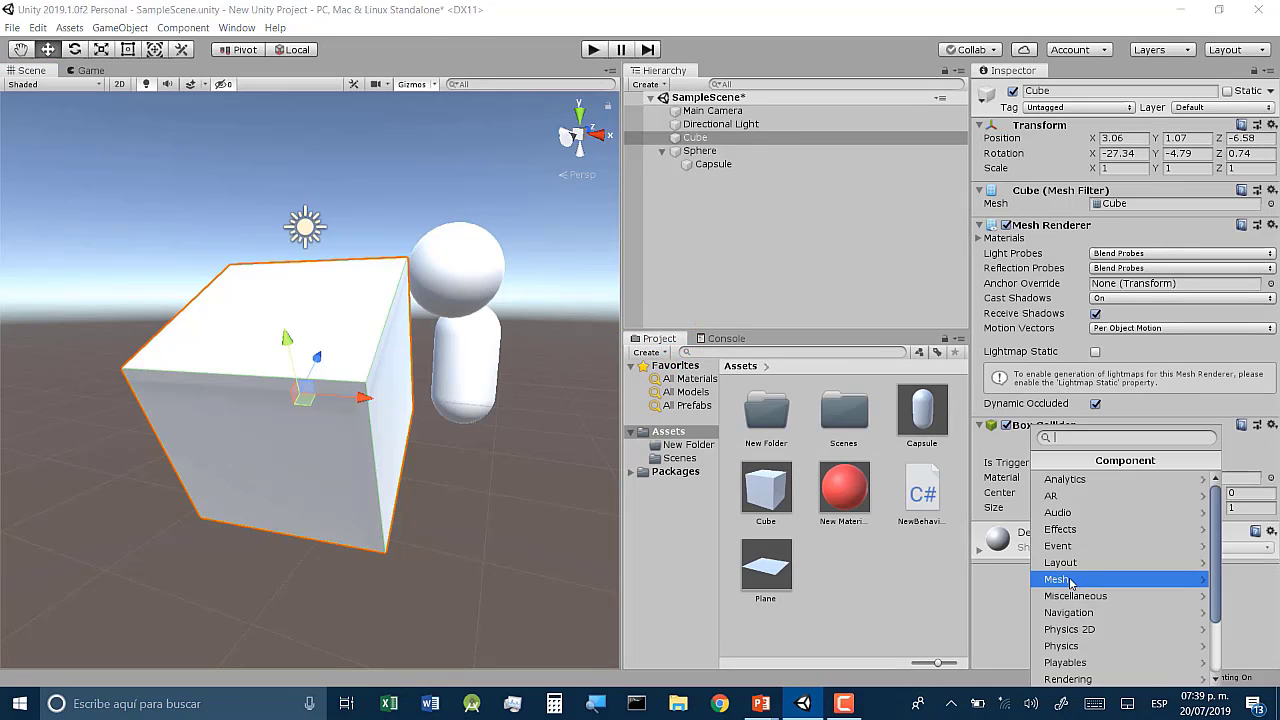
{"action": "scroll", "coordinate": [1080, 600], "scroll_direction": "down", "scroll_amount": 2}
{"action": "scroll", "coordinate": [1088, 614], "scroll_direction": "up", "scroll_amount": 3}
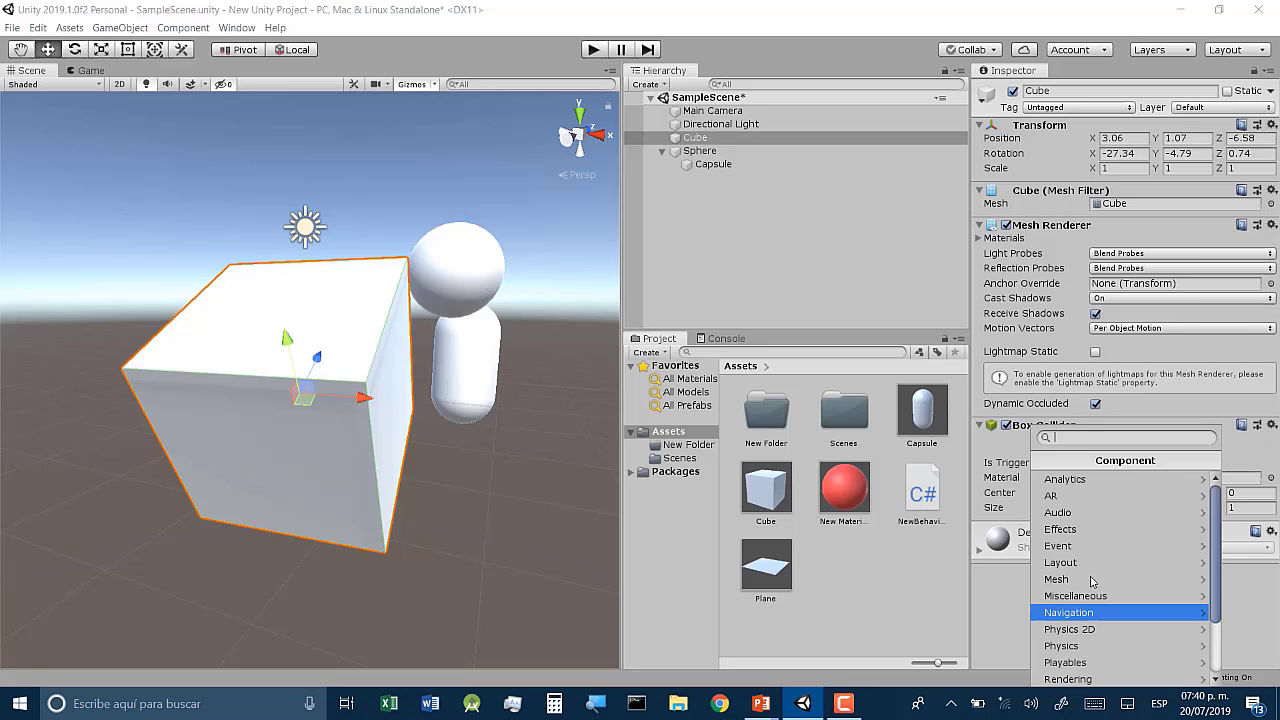
{"action": "left_click", "coordinate": [1061, 514]}
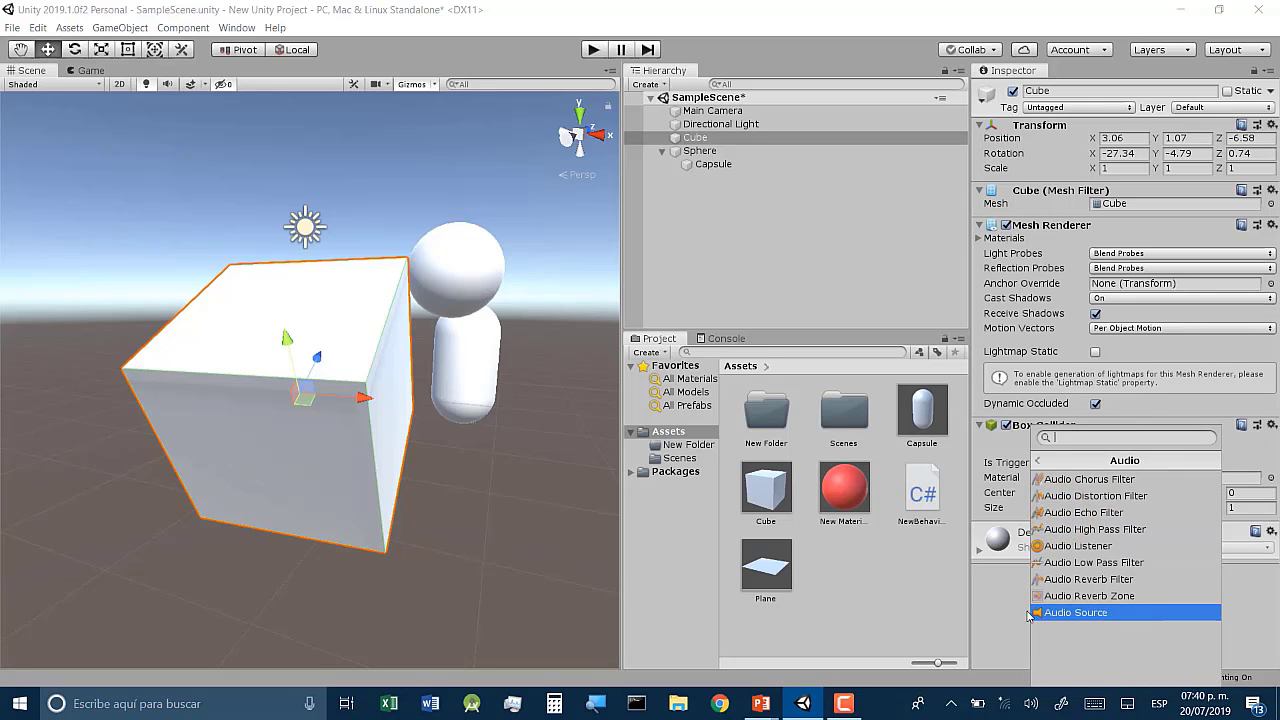
{"action": "left_click", "coordinate": [1083, 612]}
{"action": "scroll", "coordinate": [1050, 580], "scroll_direction": "down", "scroll_amount": 3}
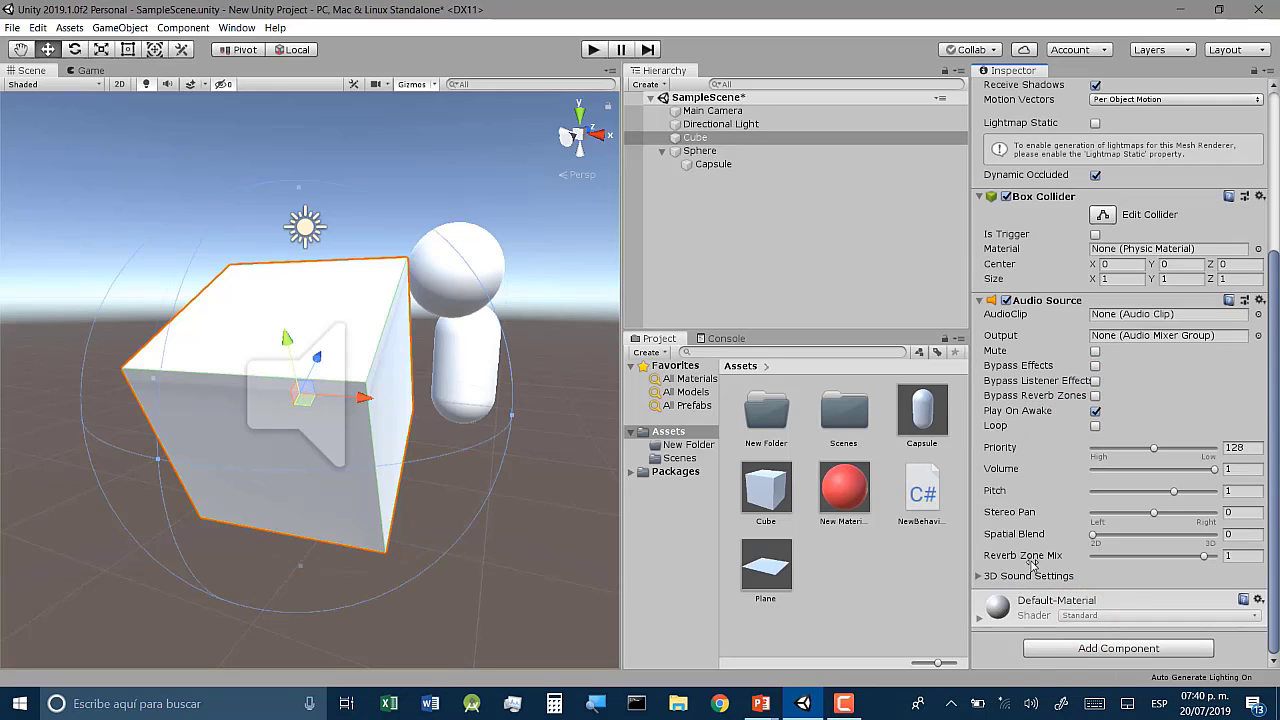
{"action": "scroll", "coordinate": [1015, 510], "scroll_direction": "up", "scroll_amount": 3}
{"action": "scroll", "coordinate": [1015, 510], "scroll_direction": "down", "scroll_amount": 3}
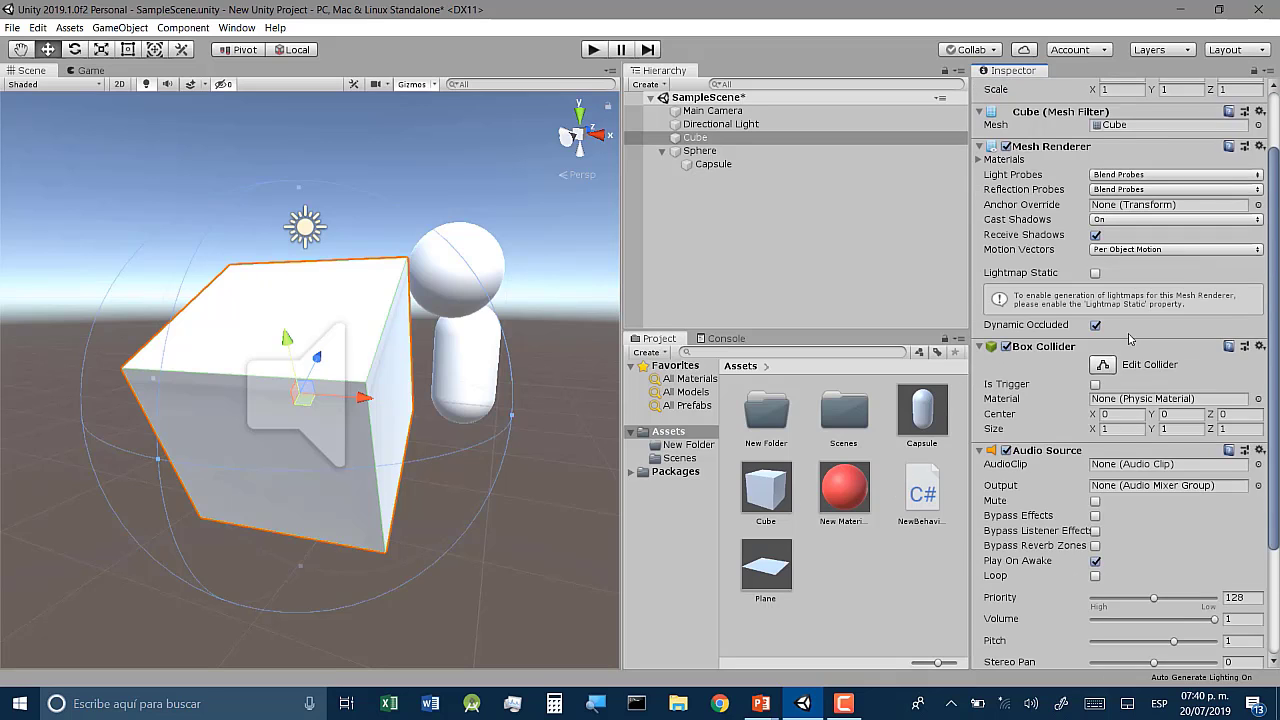
- Remove the Audio Source component from the Cube
{"action": "scroll", "coordinate": [1130, 340], "scroll_direction": "down", "scroll_amount": 4}
{"action": "left_click", "coordinate": [1257, 297]}
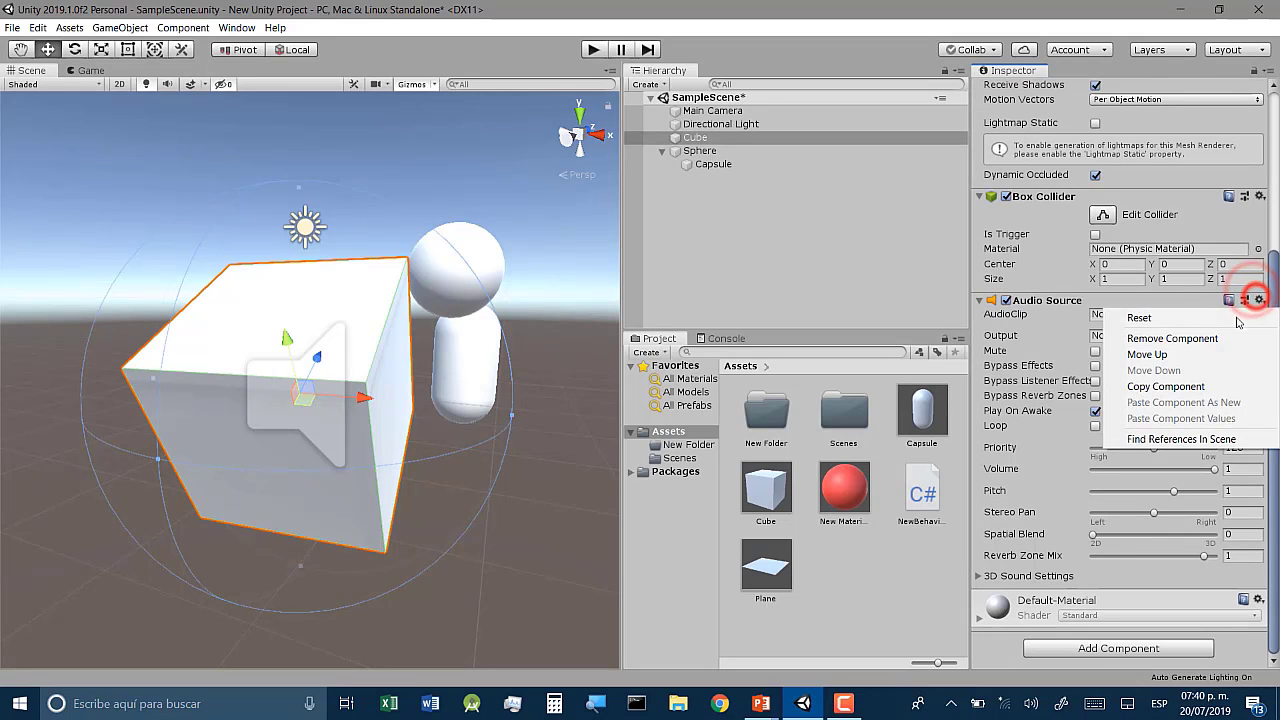
{"action": "left_click", "coordinate": [1185, 339]}
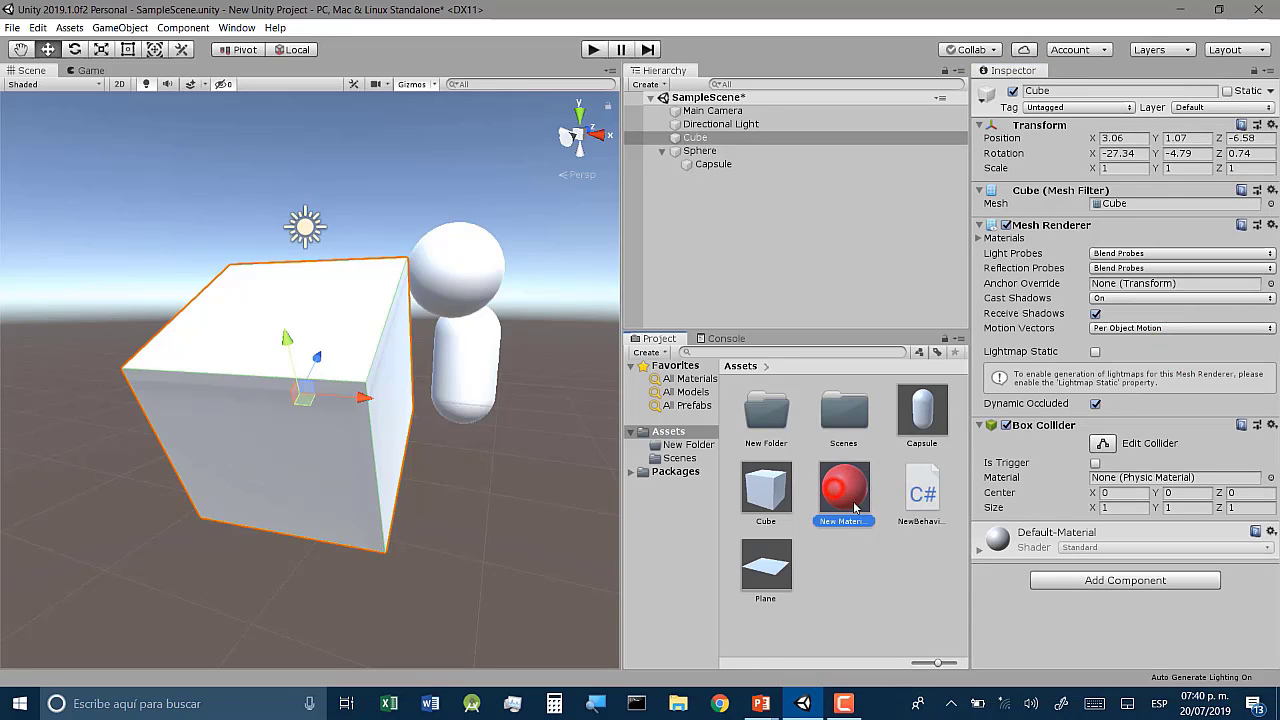
- Create a new material in the Assets folder and set its albedo color to green, about 44C124
{"action": "right_click", "coordinate": [871, 582]}
{"action": "mouse_move", "coordinate": [947, 246]}
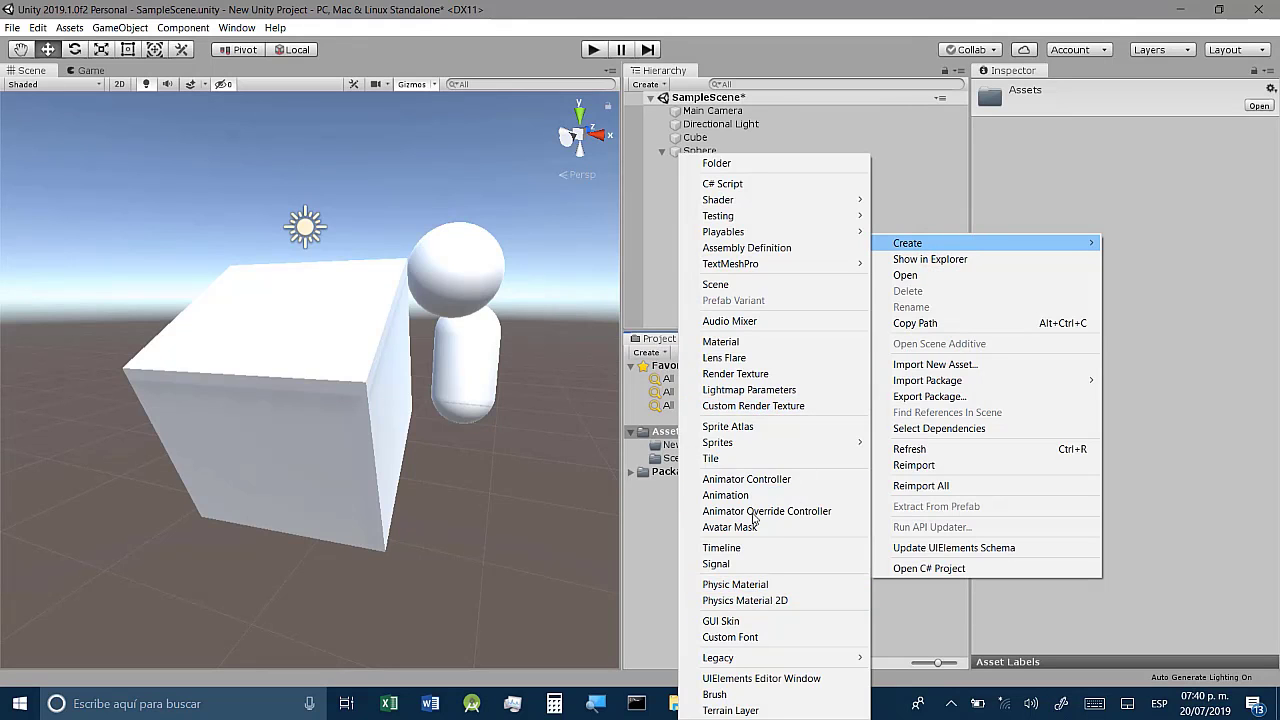
{"action": "left_click", "coordinate": [751, 343]}
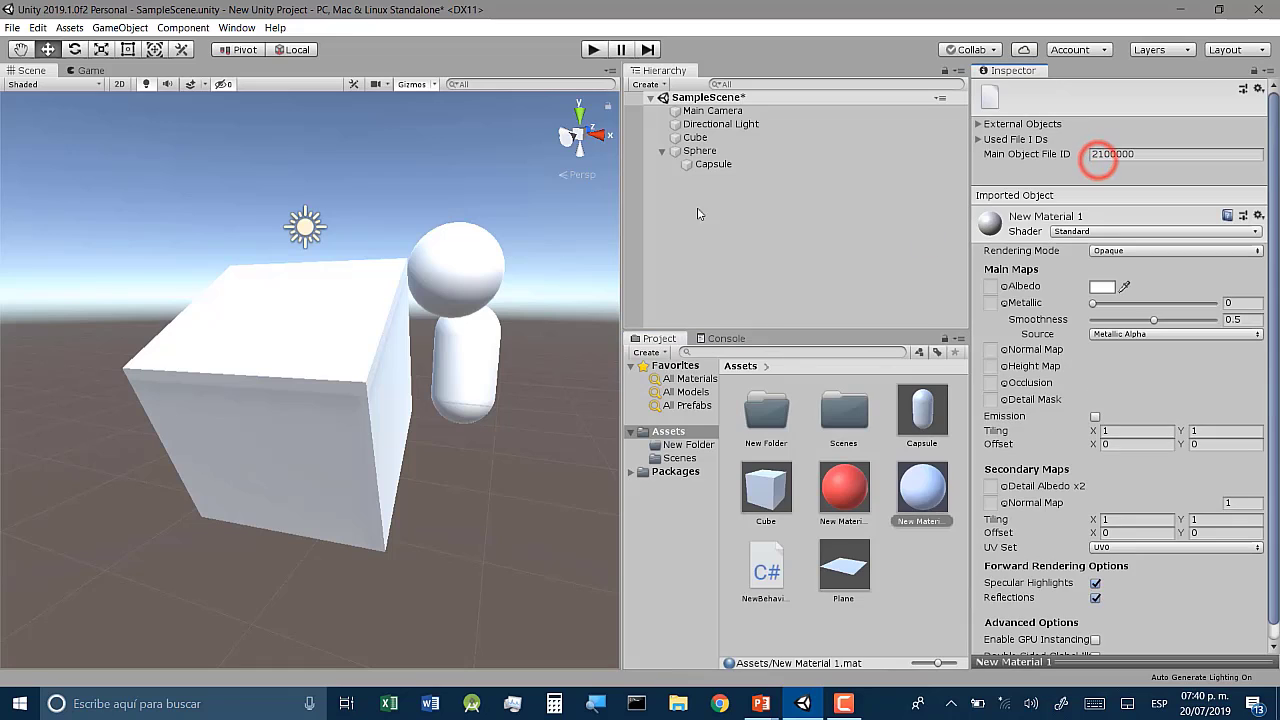
{"action": "left_click", "coordinate": [1105, 287]}
{"action": "left_click", "coordinate": [866, 321]}
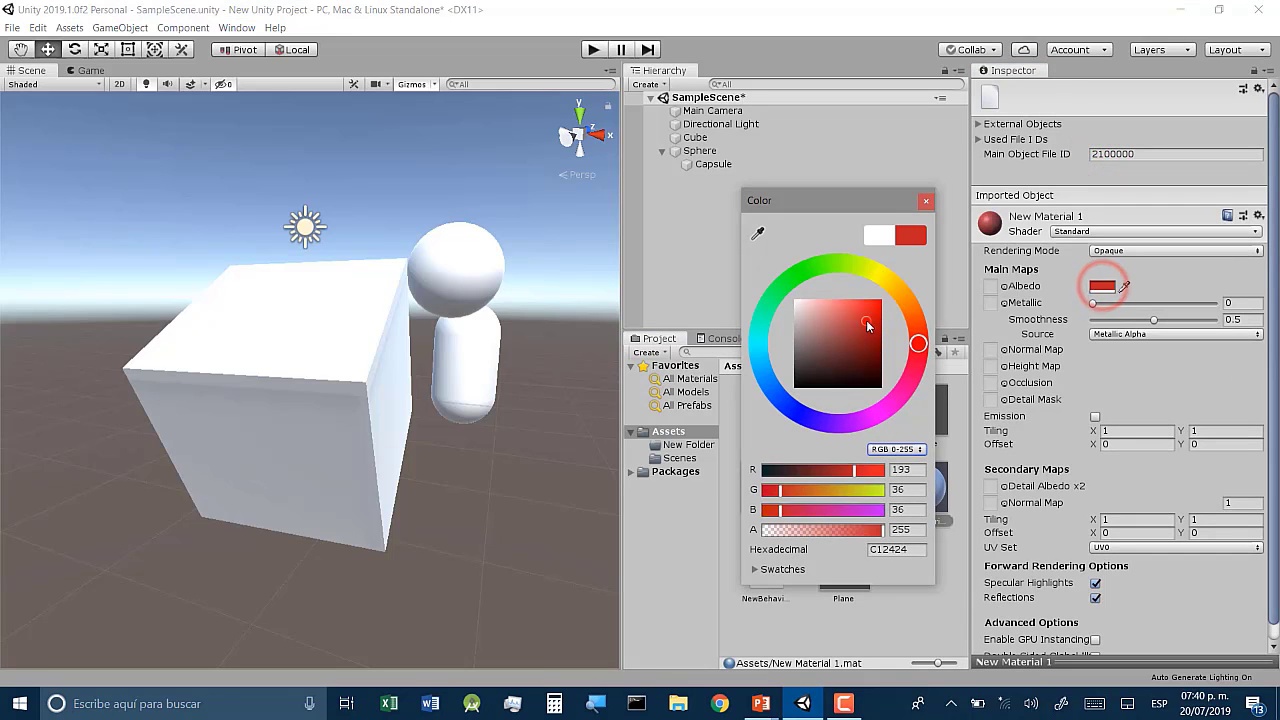
{"action": "left_click_drag", "start_coordinate": [879, 272], "coordinate": [806, 256]}
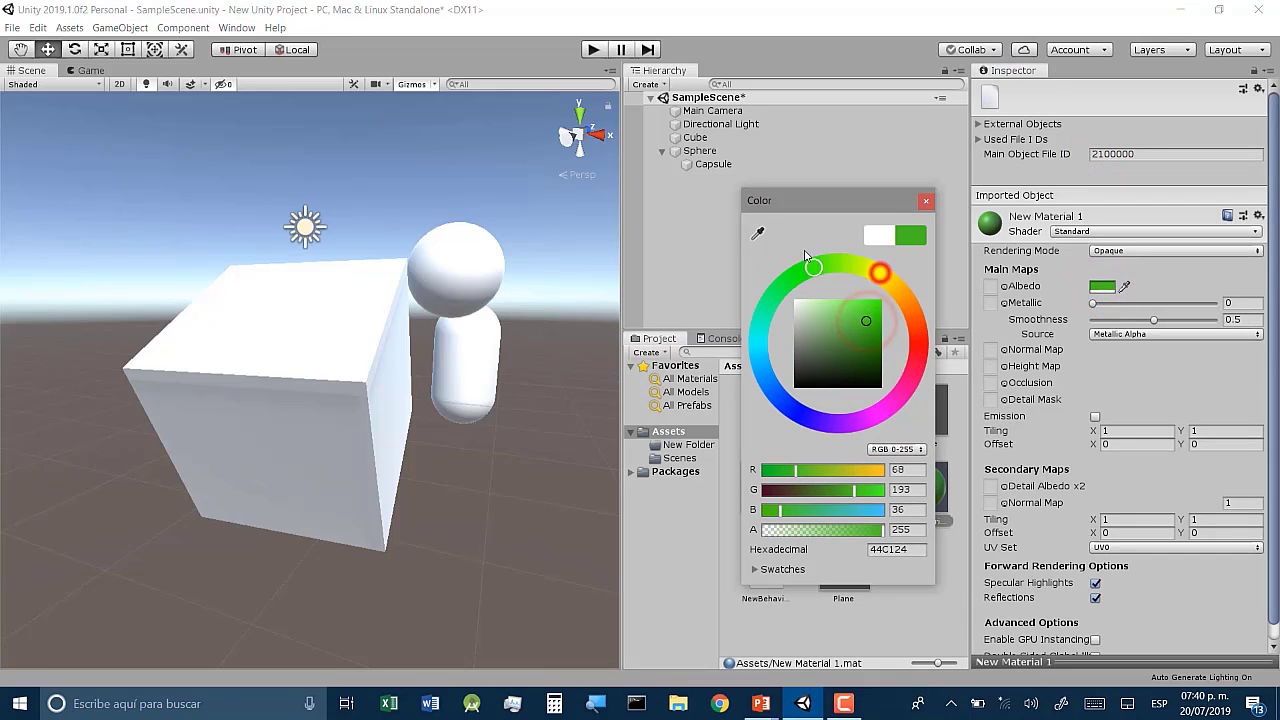
{"action": "left_click", "coordinate": [922, 201]}
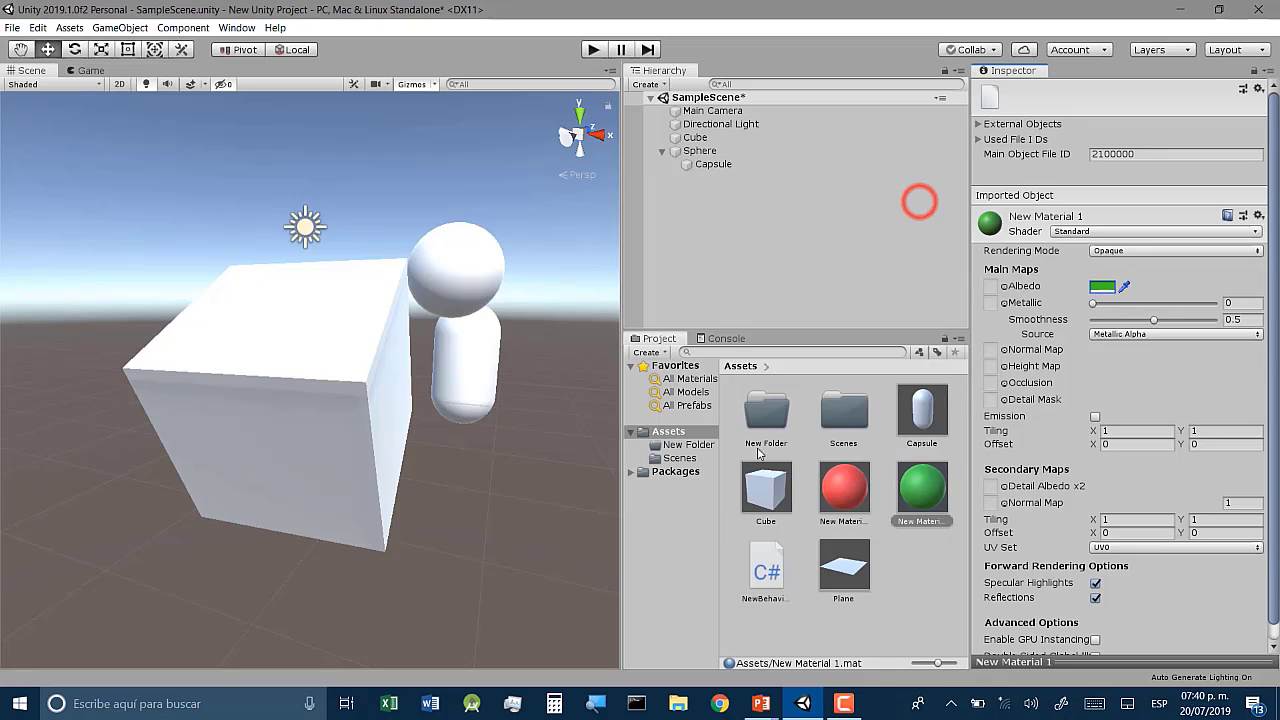
- Apply the green New Material 1 to the Cube and expand the material's settings to review them
{"action": "left_click", "coordinate": [328, 433]}
{"action": "left_click_drag", "start_coordinate": [925, 488], "coordinate": [1099, 609]}
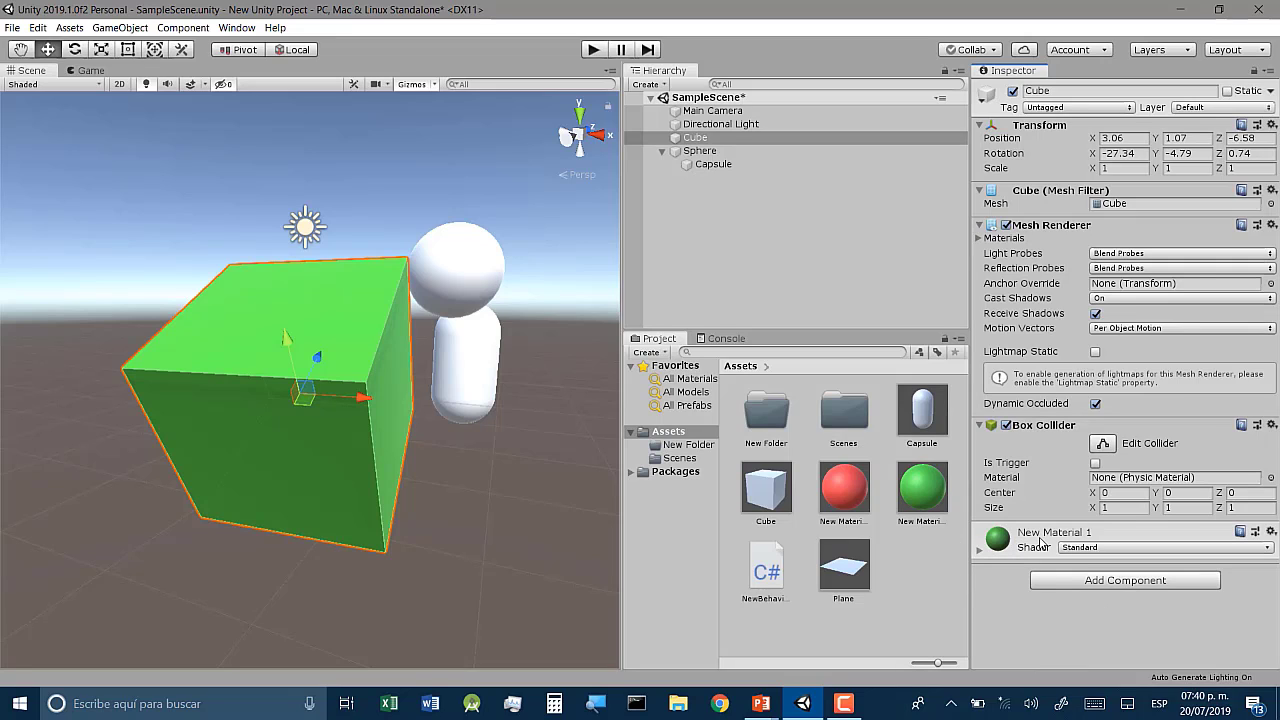
{"action": "left_click", "coordinate": [980, 549]}
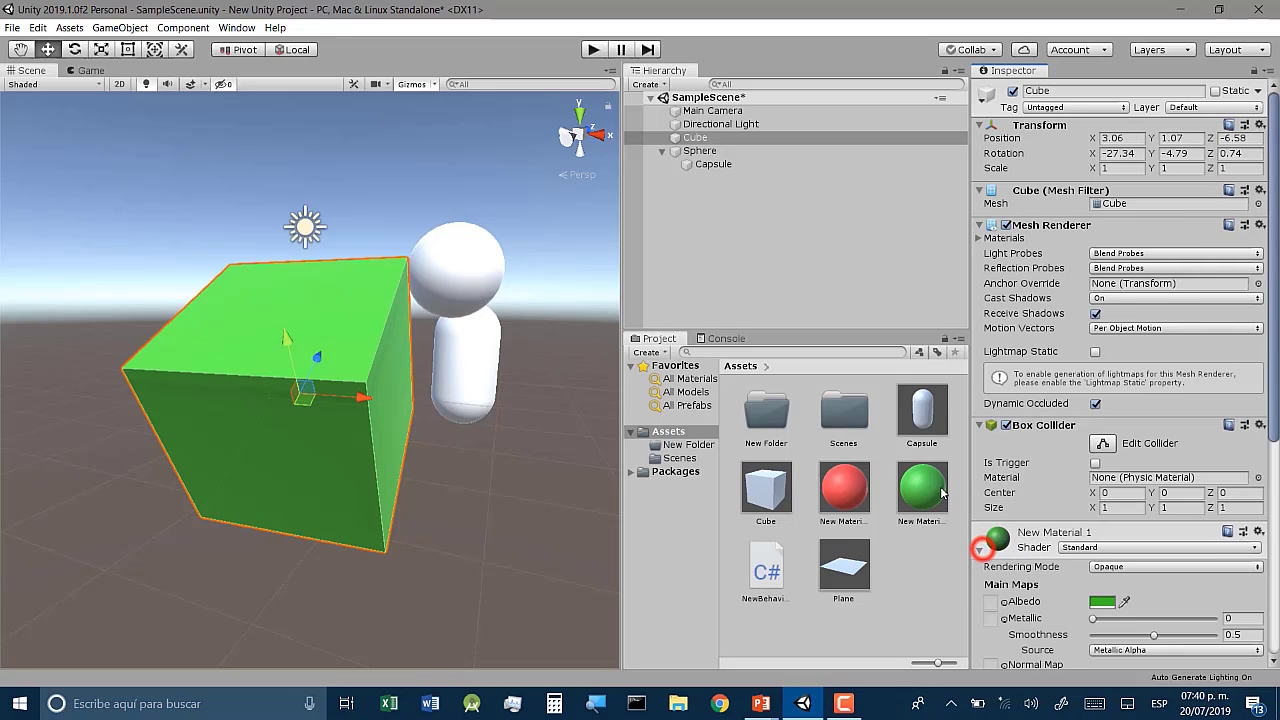
{"action": "scroll", "coordinate": [1068, 530], "scroll_direction": "down", "scroll_amount": 5}
{"action": "scroll", "coordinate": [1076, 305], "scroll_direction": "down", "scroll_amount": 3}
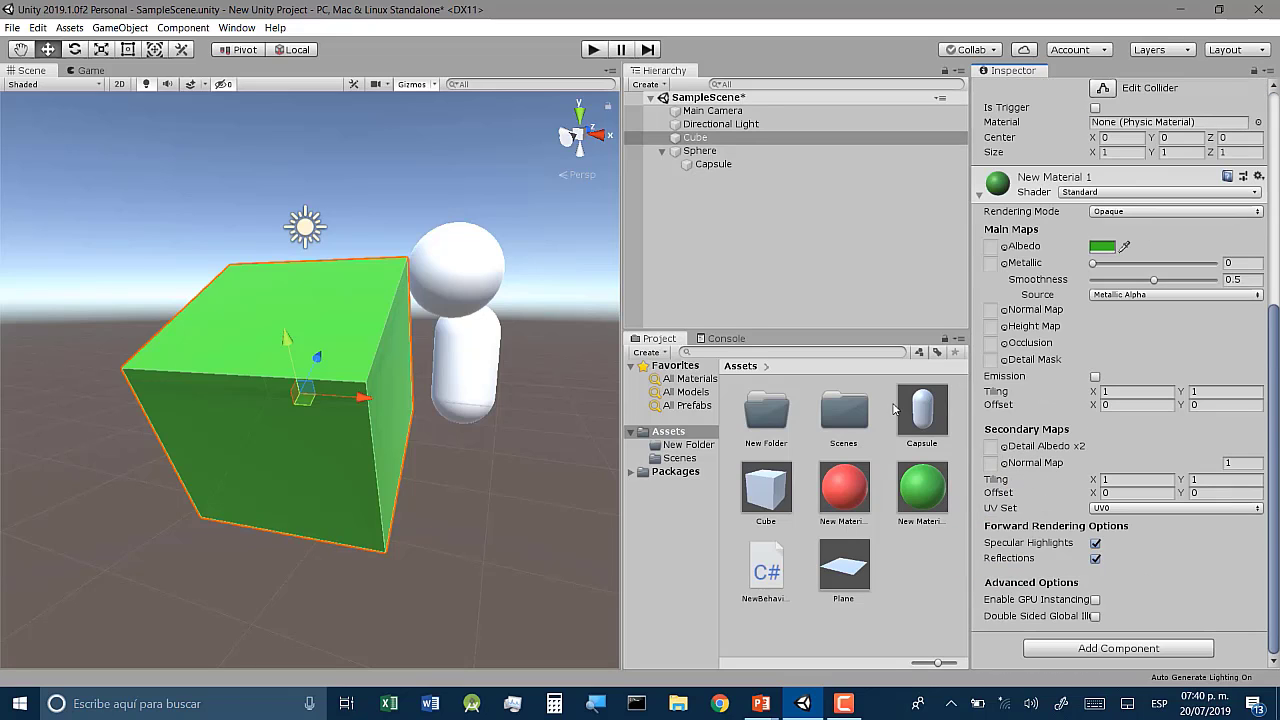
{"action": "scroll", "coordinate": [969, 459], "scroll_direction": "up", "scroll_amount": 3}
- Apply the green New Material 1 to the Sphere, then select the Sphere and collapse its material settings
{"action": "left_click_drag", "start_coordinate": [915, 490], "coordinate": [474, 284]}
{"action": "left_click", "coordinate": [474, 284]}
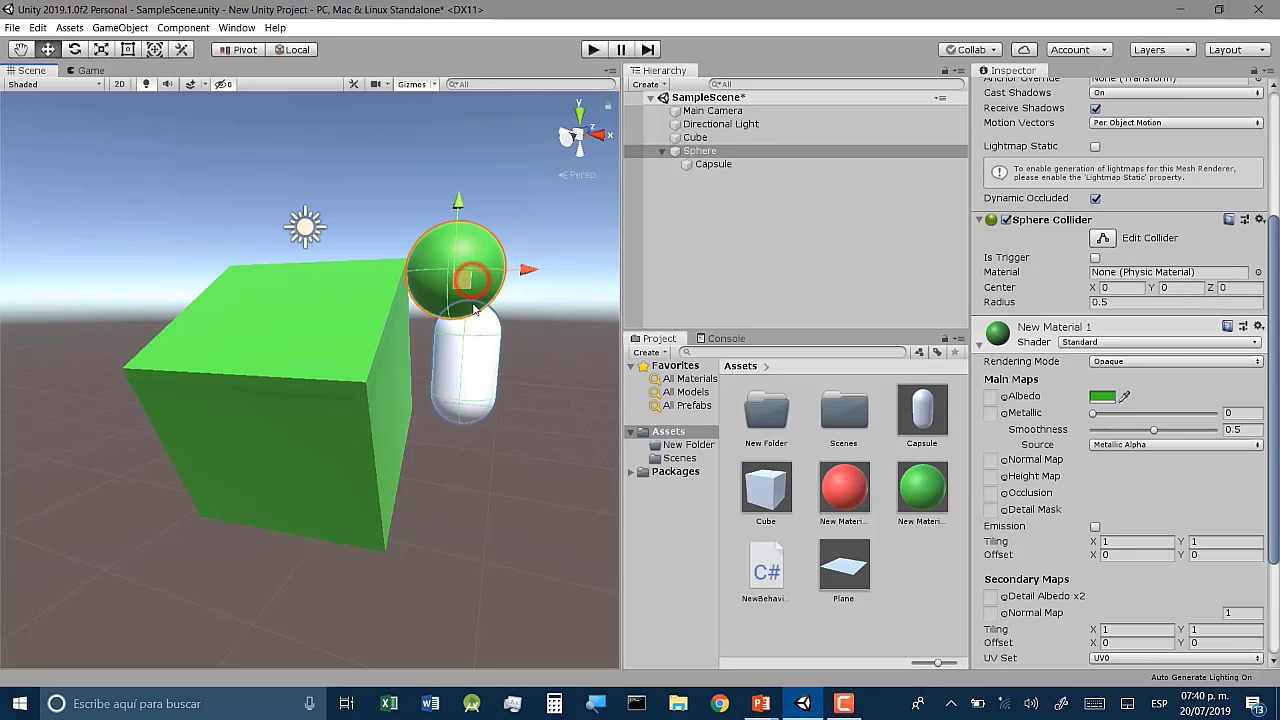
{"action": "scroll", "coordinate": [997, 255], "scroll_direction": "down", "scroll_amount": 3}
{"action": "scroll", "coordinate": [997, 255], "scroll_direction": "up", "scroll_amount": 5}
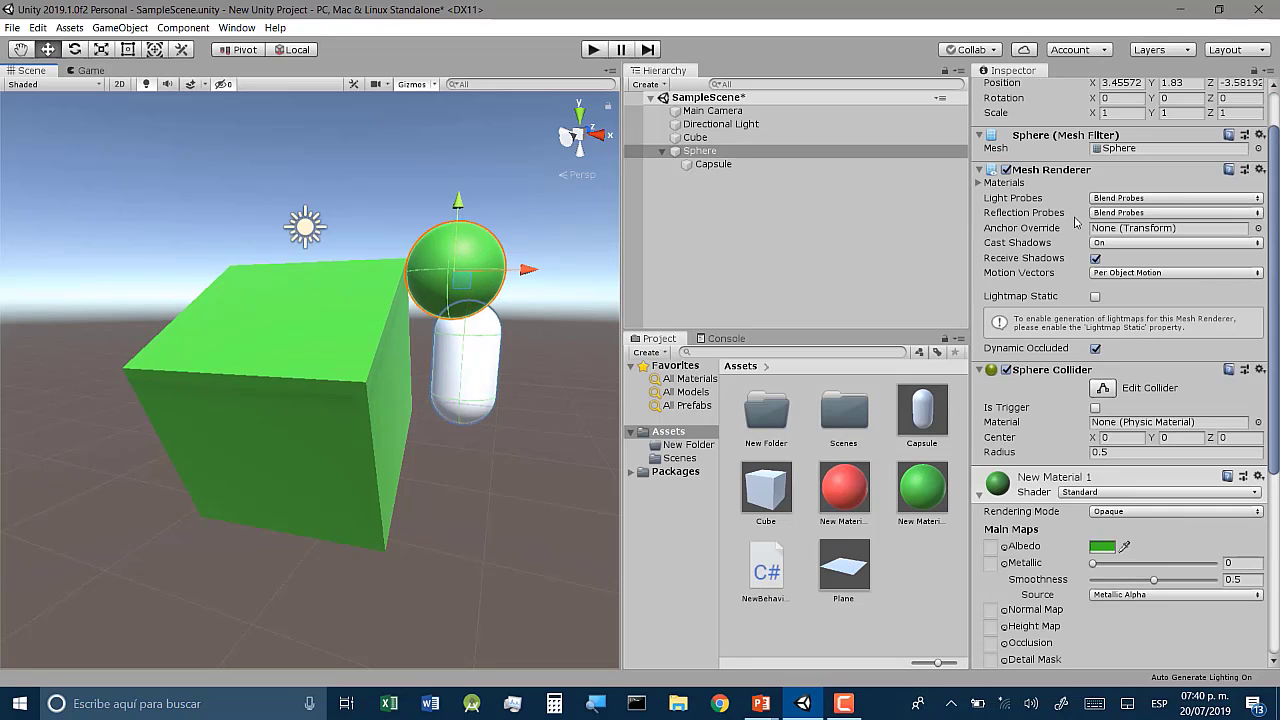
{"action": "scroll", "coordinate": [997, 250], "scroll_direction": "down", "scroll_amount": 5}
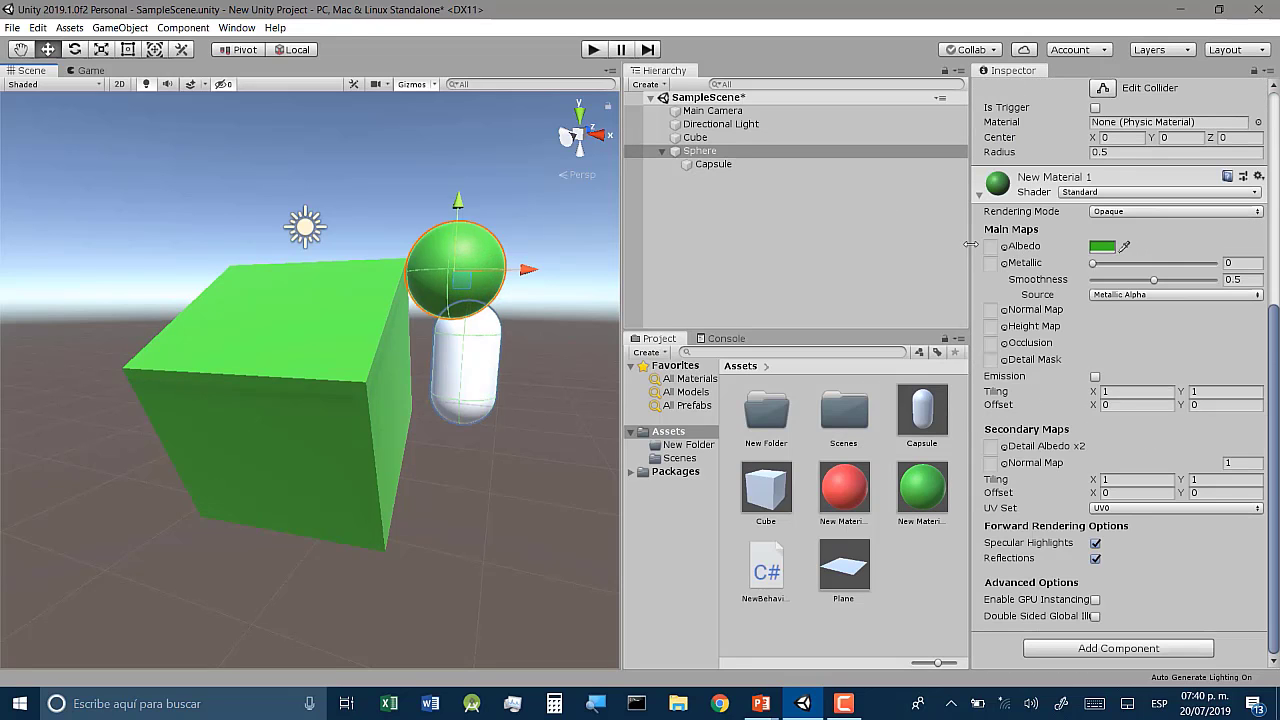
{"action": "left_click", "coordinate": [982, 195]}
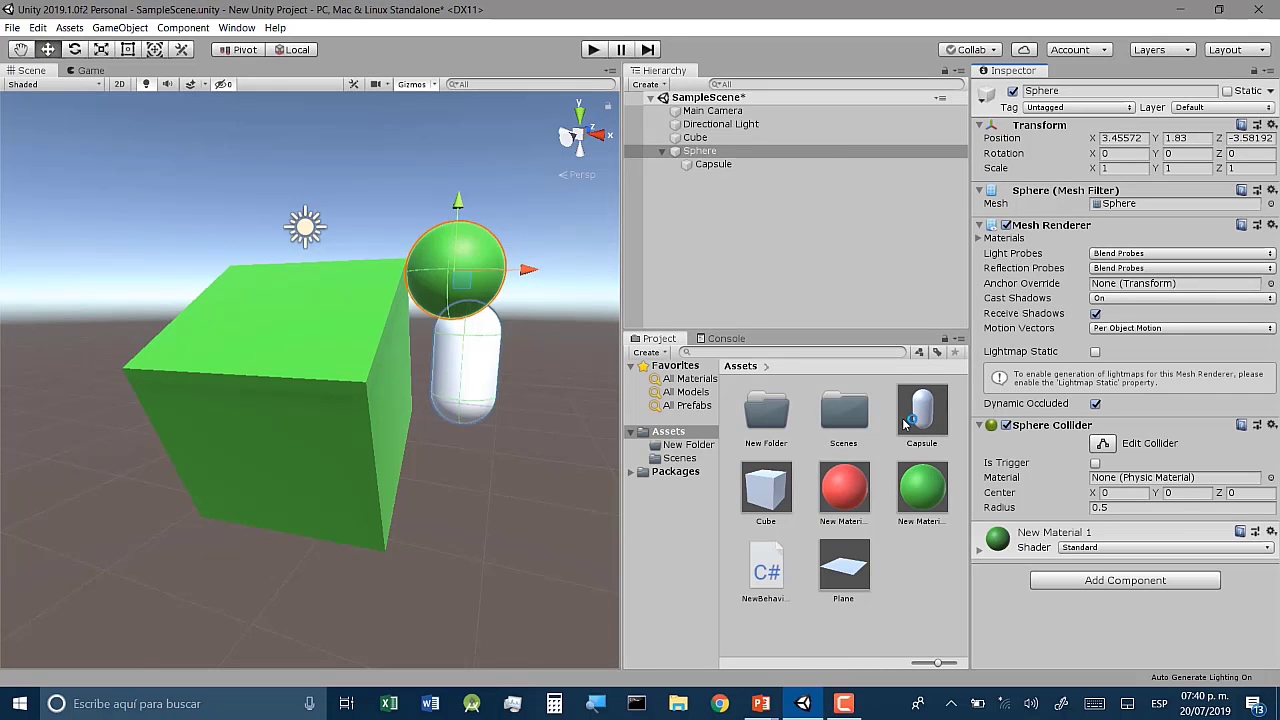
- Widen the Hierarchy and Project area and open the Scenes folder inside Assets
{"action": "left_click_drag", "start_coordinate": [903, 424], "coordinate": [740, 455]}
{"action": "left_click_drag", "start_coordinate": [621, 309], "coordinate": [596, 306]}
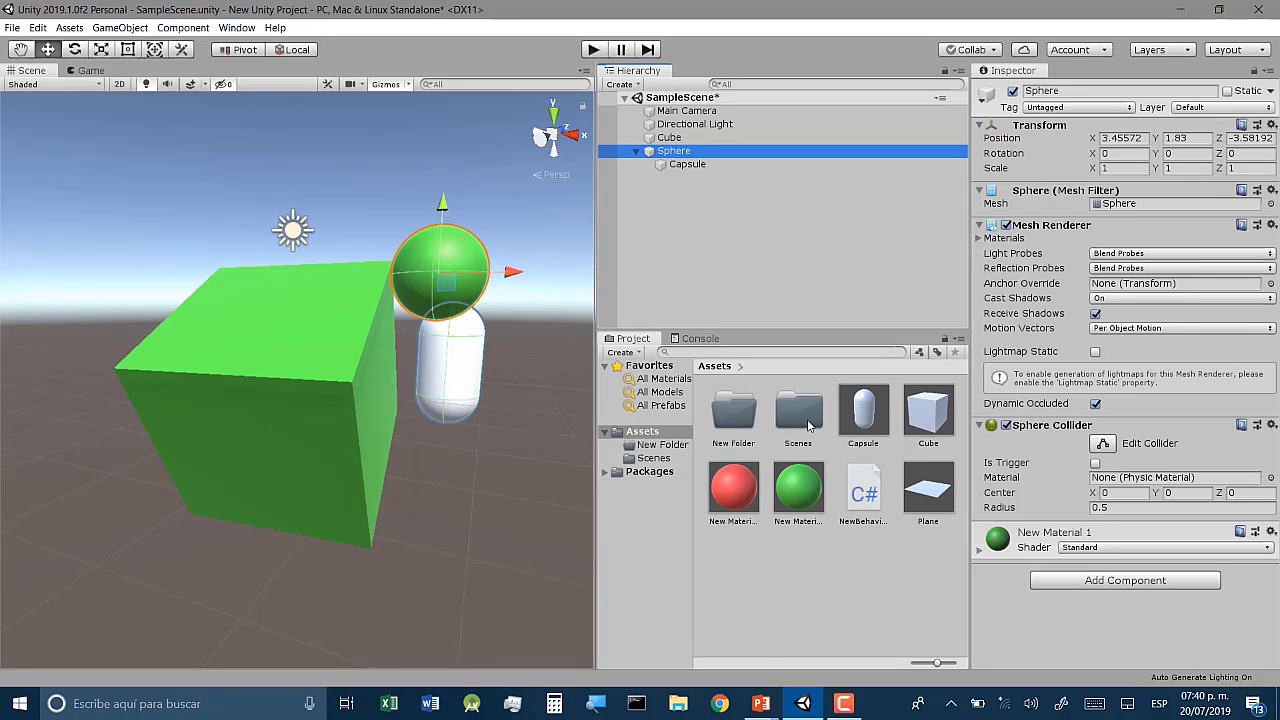
{"action": "double_click", "coordinate": [808, 426]}
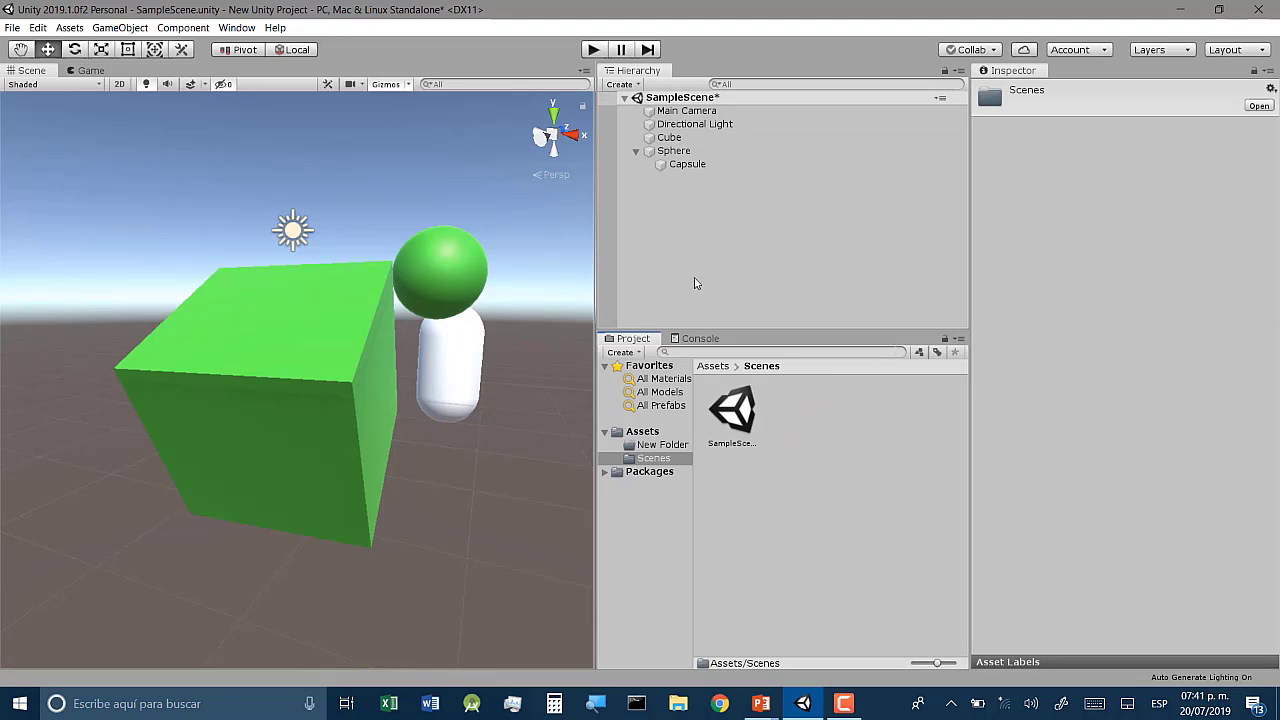
- Review the asset creation options and the scene and project file commands, and return to the Assets folder
{"action": "right_click", "coordinate": [778, 413]}
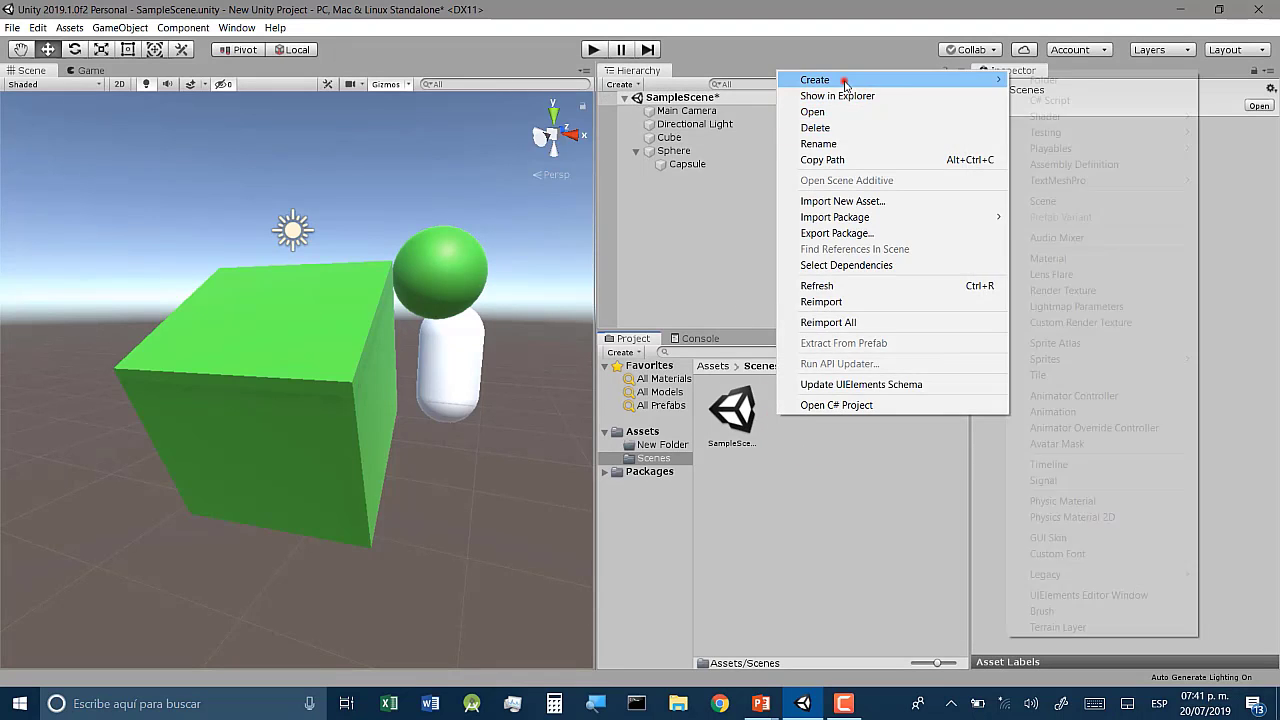
{"action": "left_click", "coordinate": [843, 80]}
{"action": "left_click", "coordinate": [608, 177]}
{"action": "left_click", "coordinate": [10, 27]}
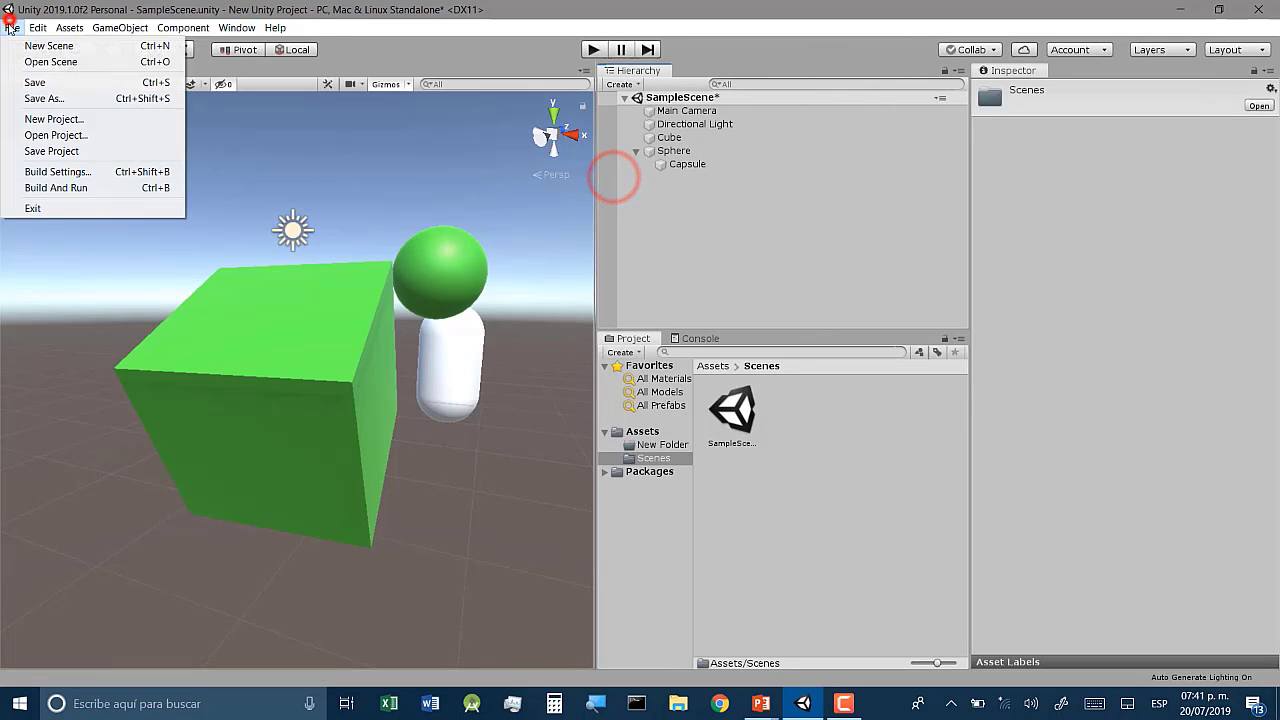
{"action": "left_click", "coordinate": [10, 27]}
{"action": "left_click", "coordinate": [643, 431]}
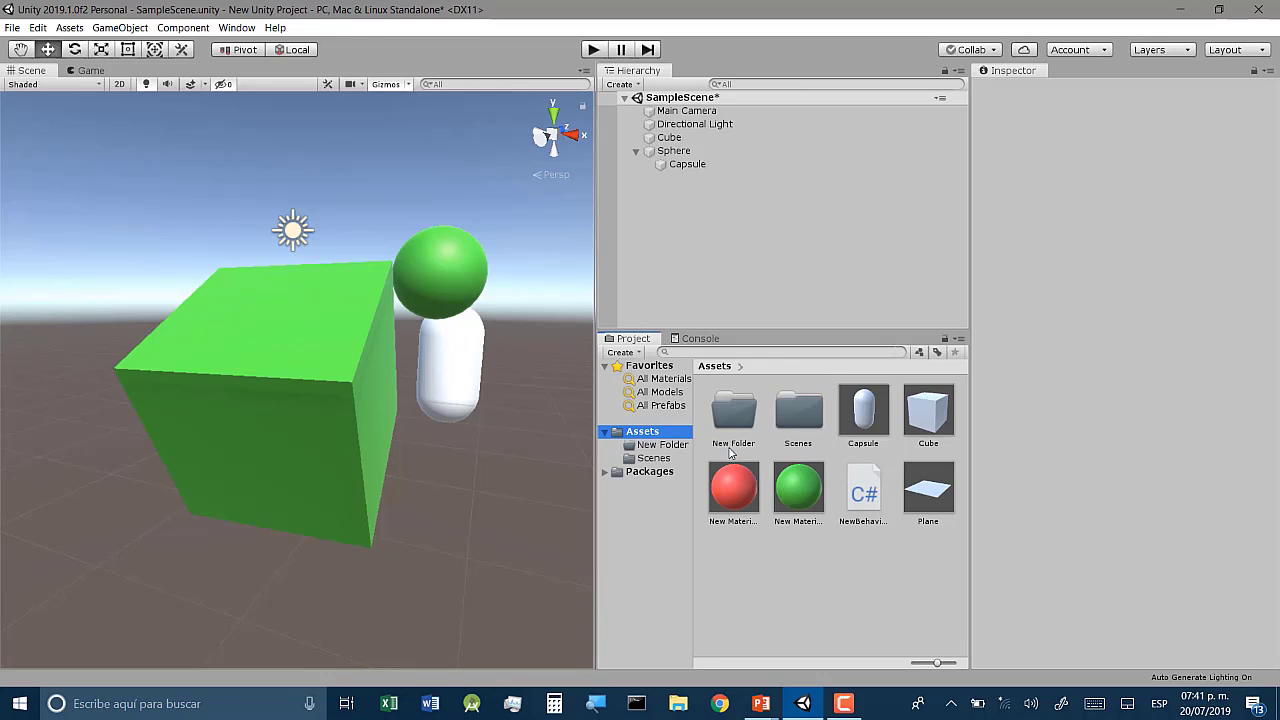
- Select the Capsule and apply the green New Material 1 to it
{"action": "left_click", "coordinate": [685, 166]}
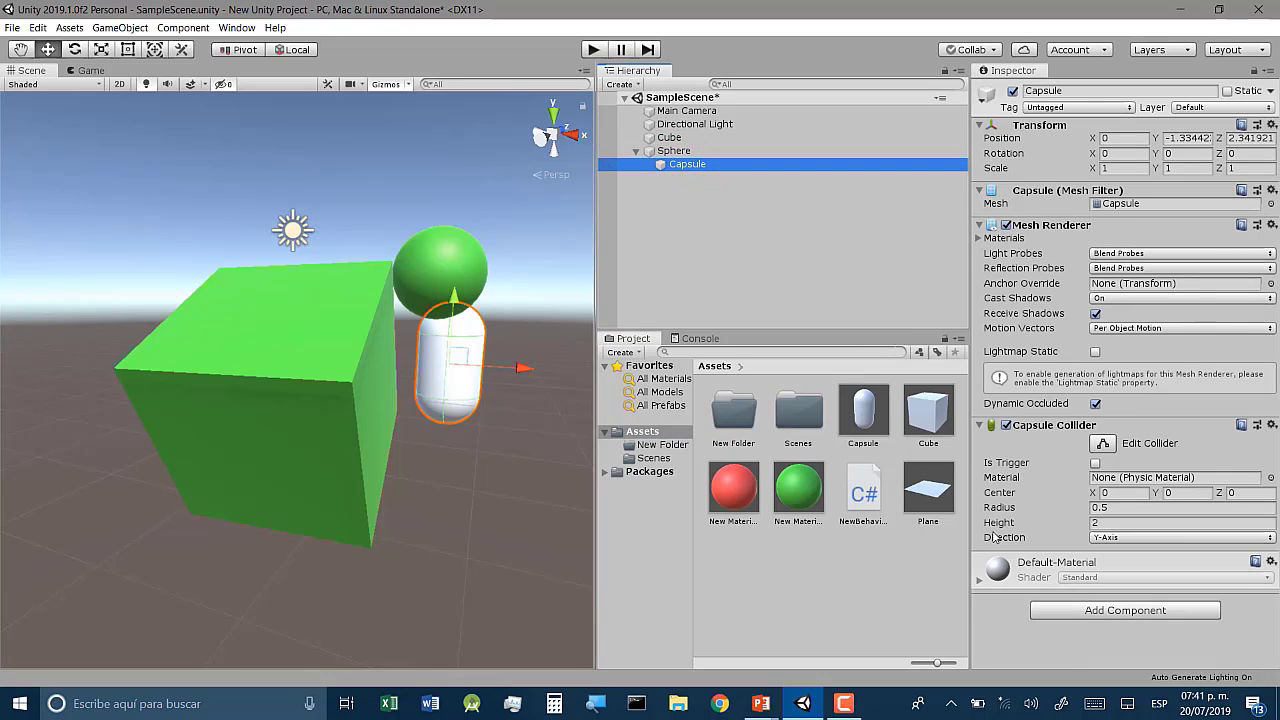
{"action": "scroll", "coordinate": [423, 282], "scroll_direction": "up", "scroll_amount": 10}
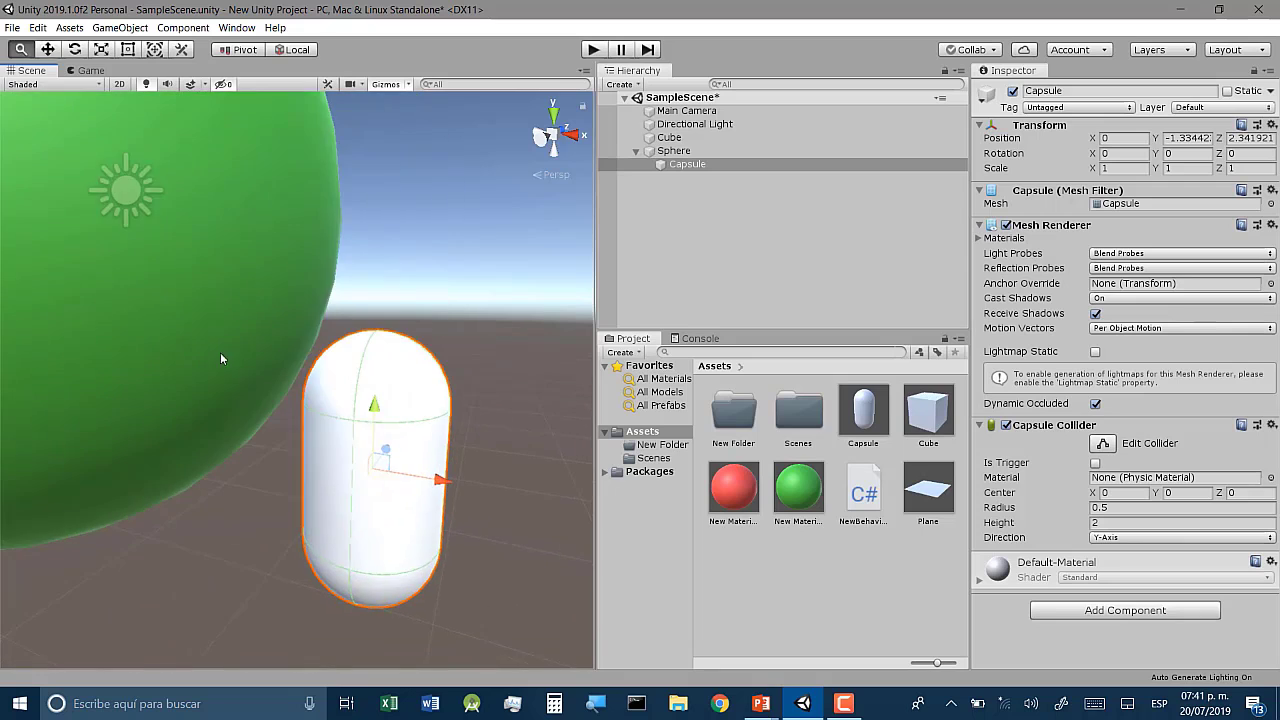
{"action": "middle_click_drag", "start_coordinate": [361, 432], "coordinate": [129, 281]}
{"action": "scroll", "coordinate": [400, 390], "scroll_direction": "down", "scroll_amount": 5}
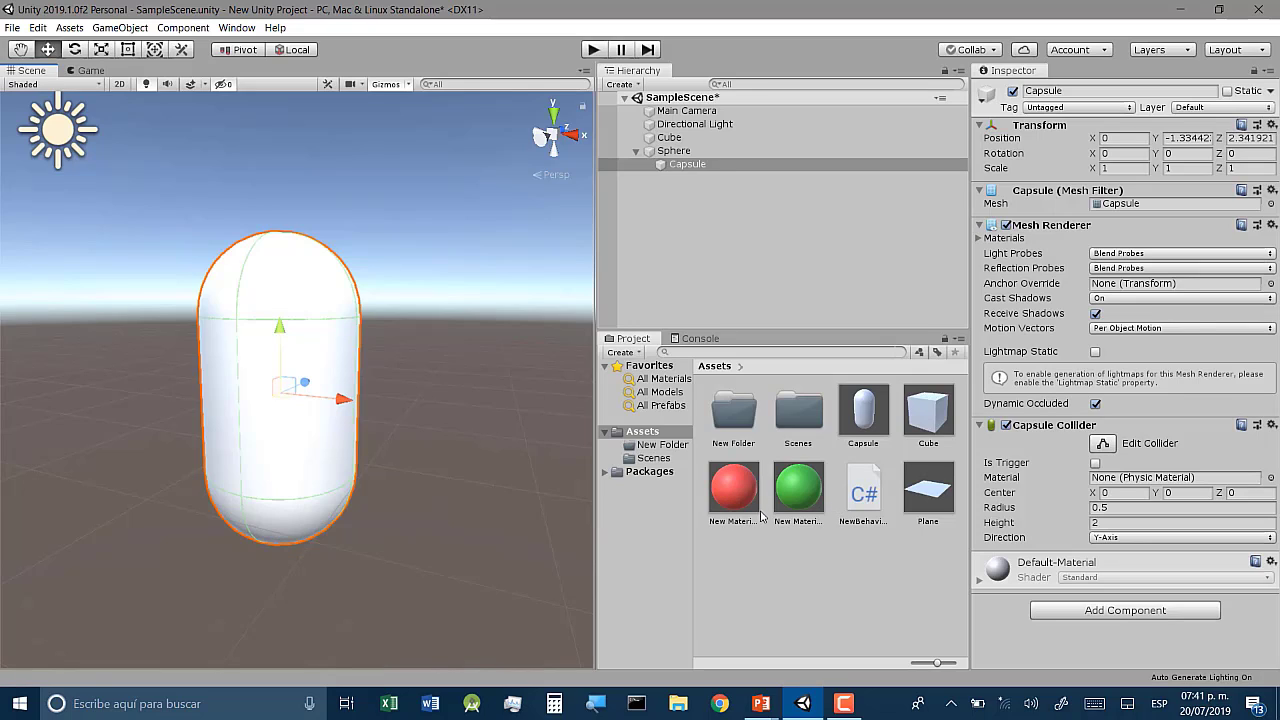
{"action": "left_click_drag", "start_coordinate": [792, 488], "coordinate": [1200, 603]}
- Detach the Capsule from the Sphere and move the Sphere along Z to -1.97, directly above the Capsule
{"action": "scroll", "coordinate": [438, 415], "scroll_direction": "down", "scroll_amount": 3}
{"action": "scroll", "coordinate": [438, 415], "scroll_direction": "down", "scroll_amount": 3}
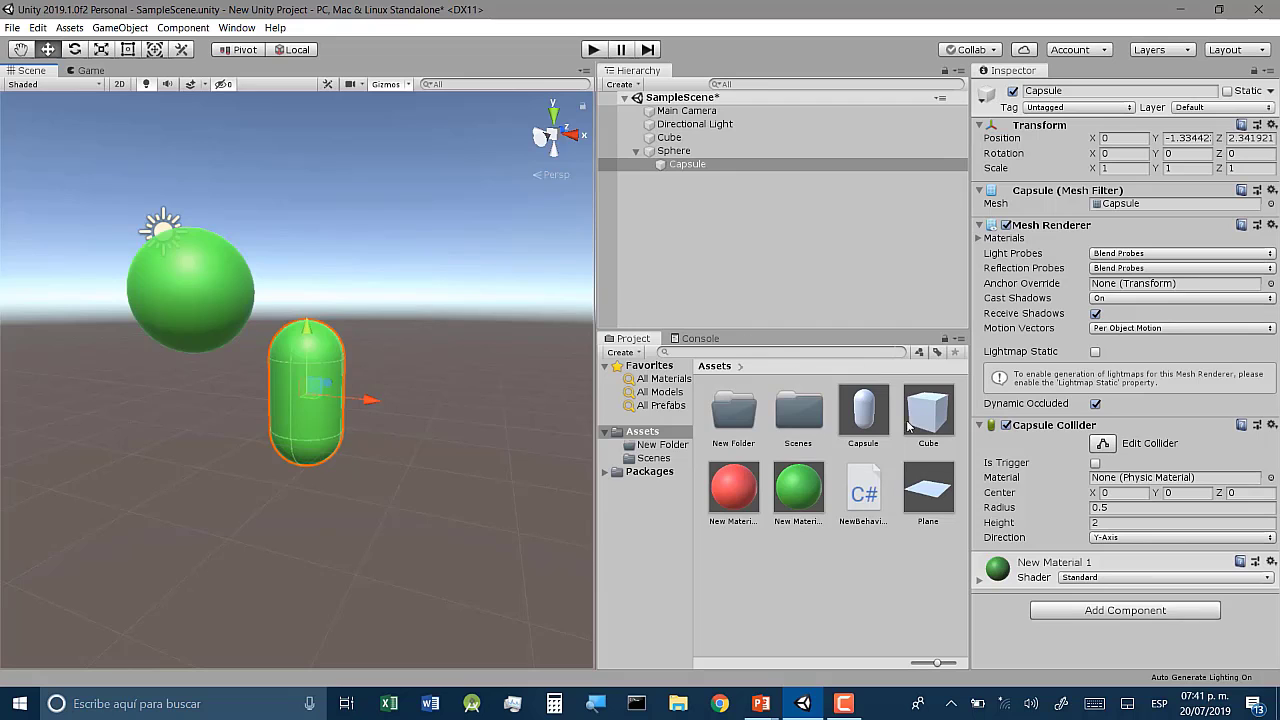
{"action": "left_click_drag", "start_coordinate": [464, 408], "coordinate": [257, 501], "text": "alt"}
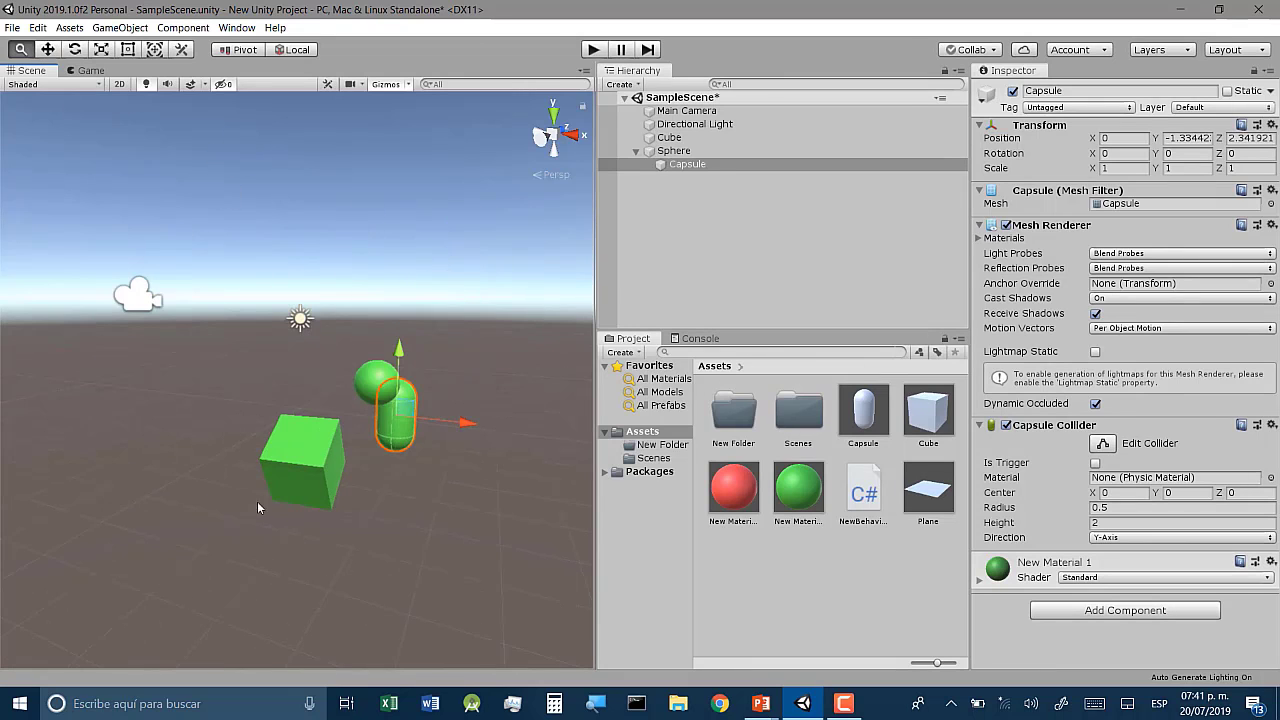
{"action": "left_click_drag", "start_coordinate": [484, 277], "coordinate": [277, 311], "text": "alt"}
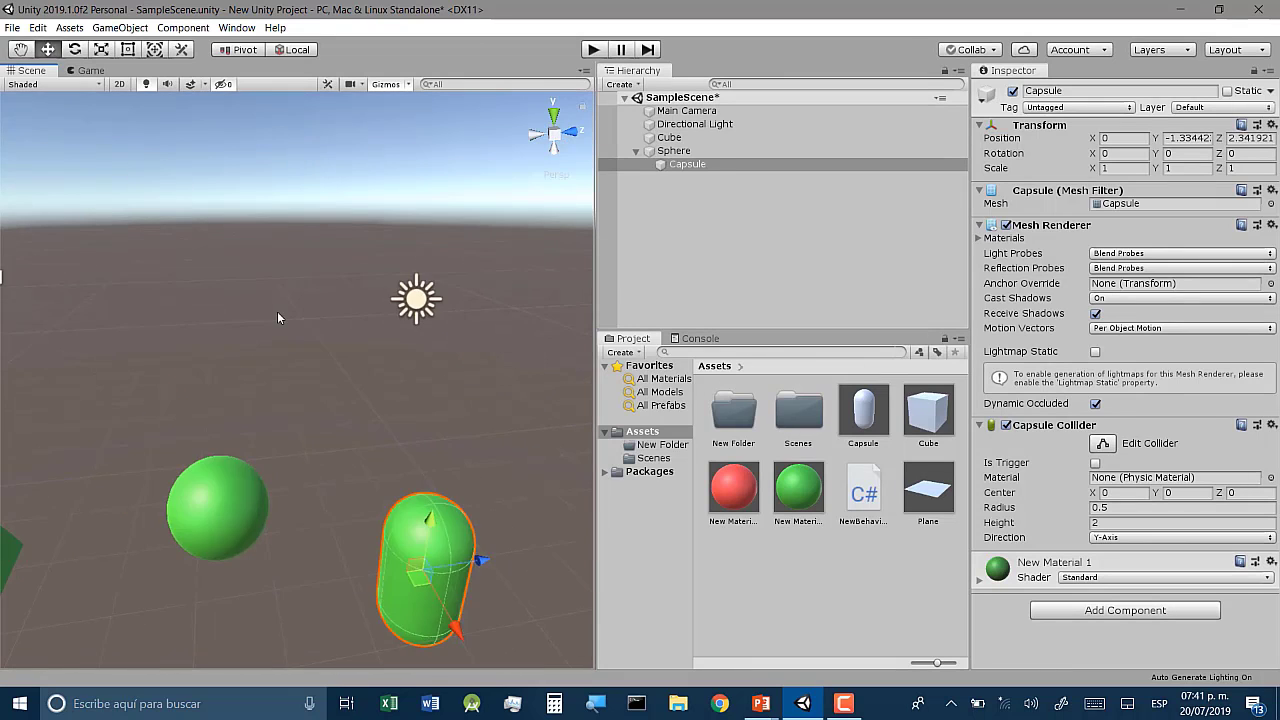
{"action": "right_click_drag", "start_coordinate": [277, 311], "coordinate": [330, 268], "text": "alt"}
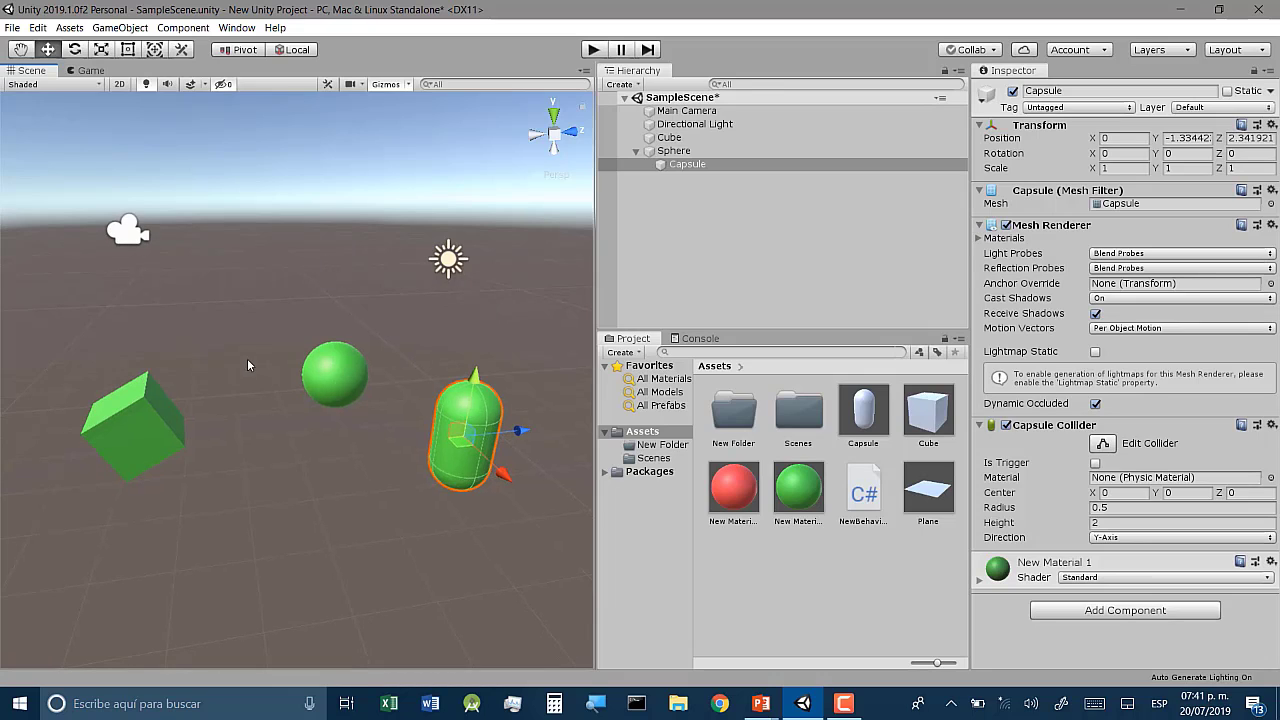
{"action": "left_click", "coordinate": [642, 150]}
{"action": "left_click", "coordinate": [686, 163]}
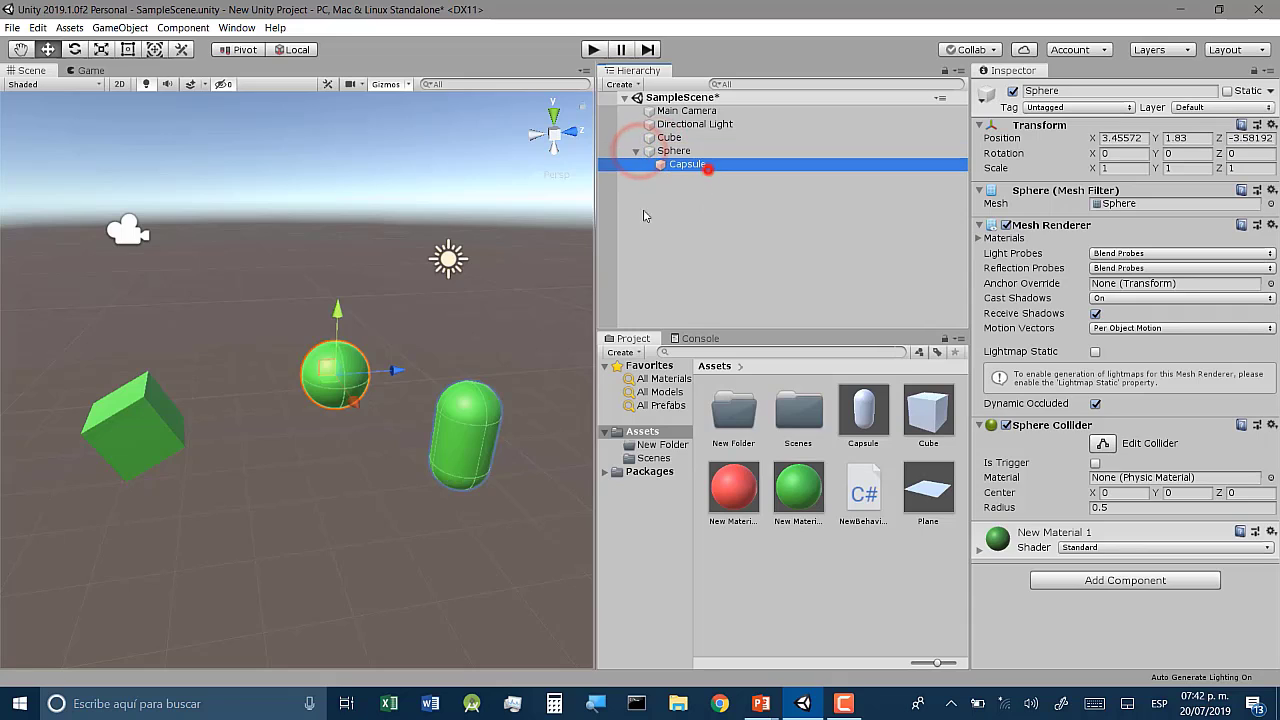
{"action": "left_click", "coordinate": [345, 375]}
{"action": "left_click_drag", "start_coordinate": [396, 370], "coordinate": [496, 357]}
{"action": "left_click", "coordinate": [672, 164]}
{"action": "left_click", "coordinate": [340, 372]}
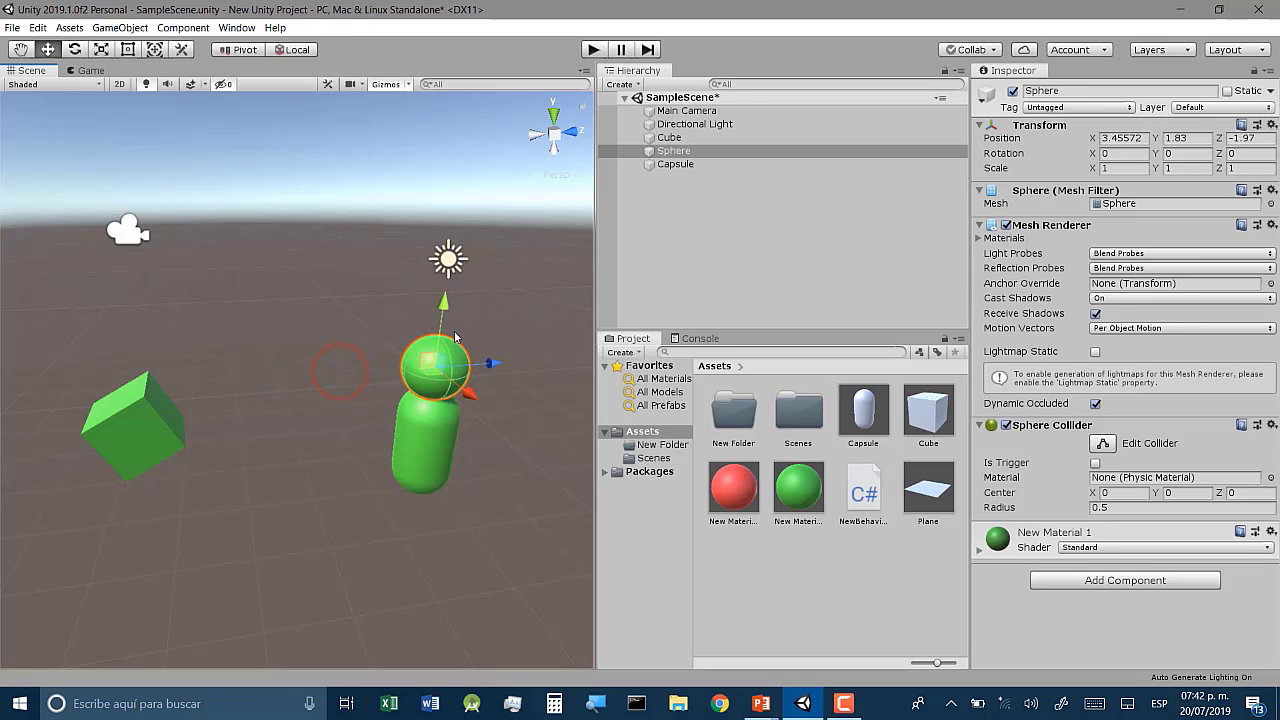
- Lower the Sphere to Y 1.53 so that it overlaps the top of the Capsule like a head
{"action": "left_click_drag", "start_coordinate": [450, 306], "coordinate": [449, 325]}
{"action": "middle_click_drag", "start_coordinate": [545, 420], "coordinate": [378, 350]}
{"action": "scroll", "coordinate": [378, 354], "scroll_direction": "up", "scroll_amount": 2}
{"action": "right_click_drag", "start_coordinate": [378, 354], "coordinate": [291, 274]}
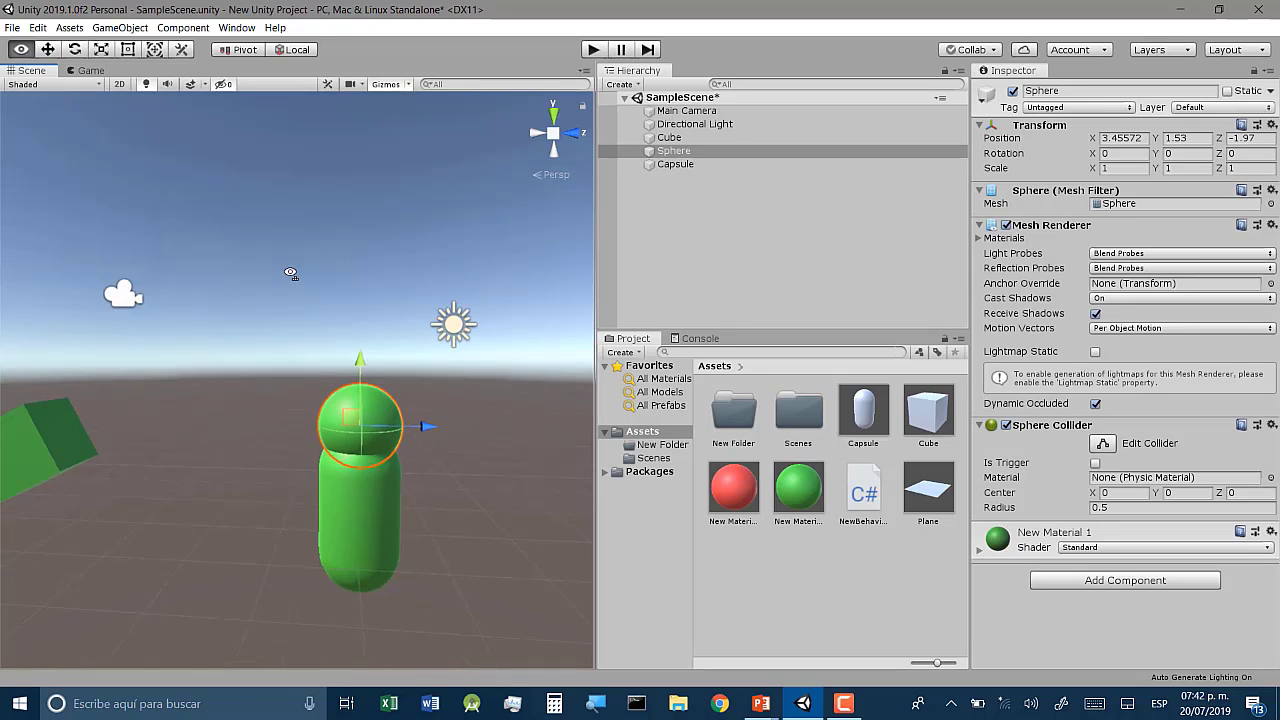
{"action": "middle_click_drag", "start_coordinate": [334, 494], "coordinate": [311, 320]}
{"action": "scroll", "coordinate": [349, 363], "scroll_direction": "up", "scroll_amount": 3}
{"action": "middle_click_drag", "start_coordinate": [349, 363], "coordinate": [267, 472]}
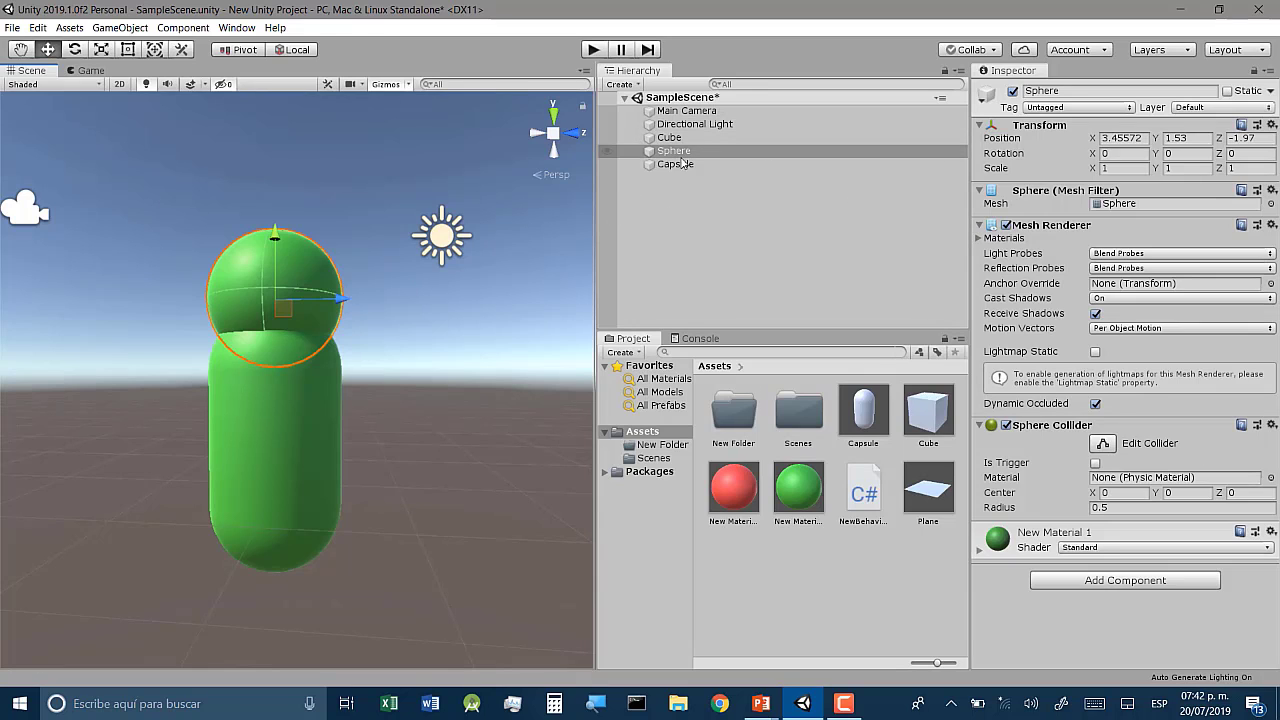
- Make the Capsule a child of the Sphere in the scene hierarchy
{"action": "left_click_drag", "start_coordinate": [668, 164], "coordinate": [670, 194]}
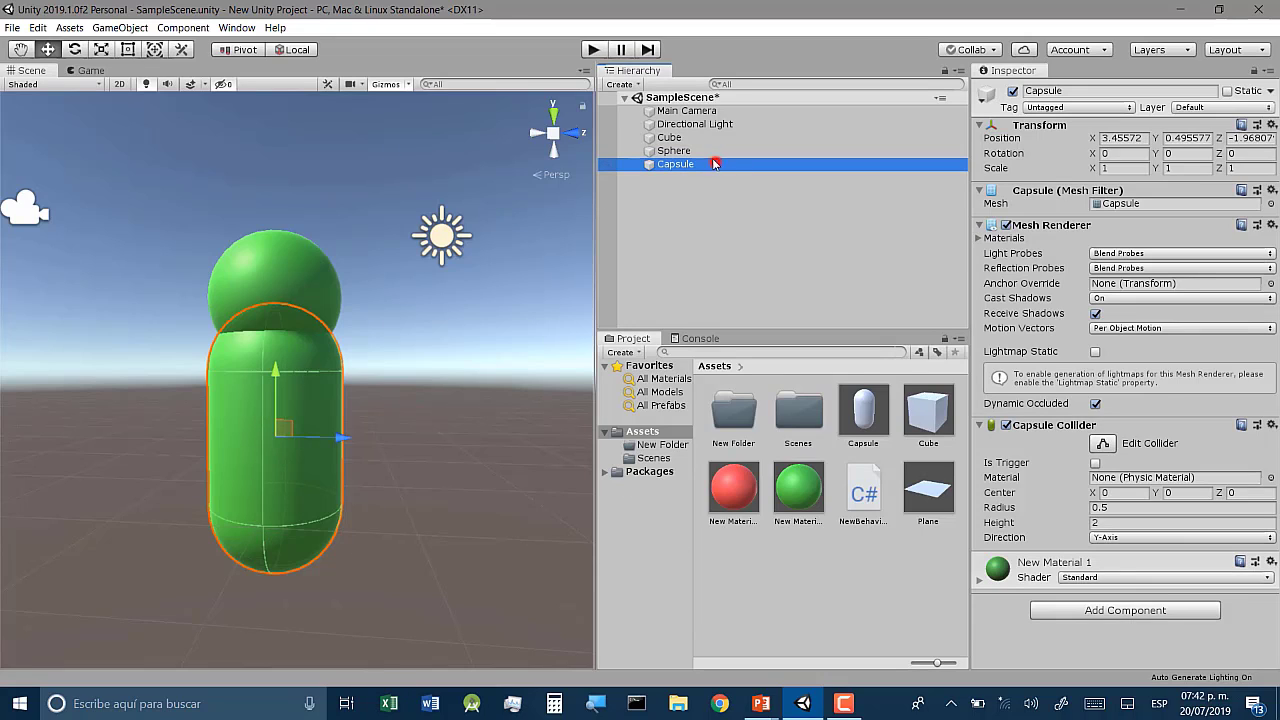
{"action": "left_click_drag", "start_coordinate": [715, 163], "coordinate": [690, 150]}
{"action": "left_click", "coordinate": [633, 150]}
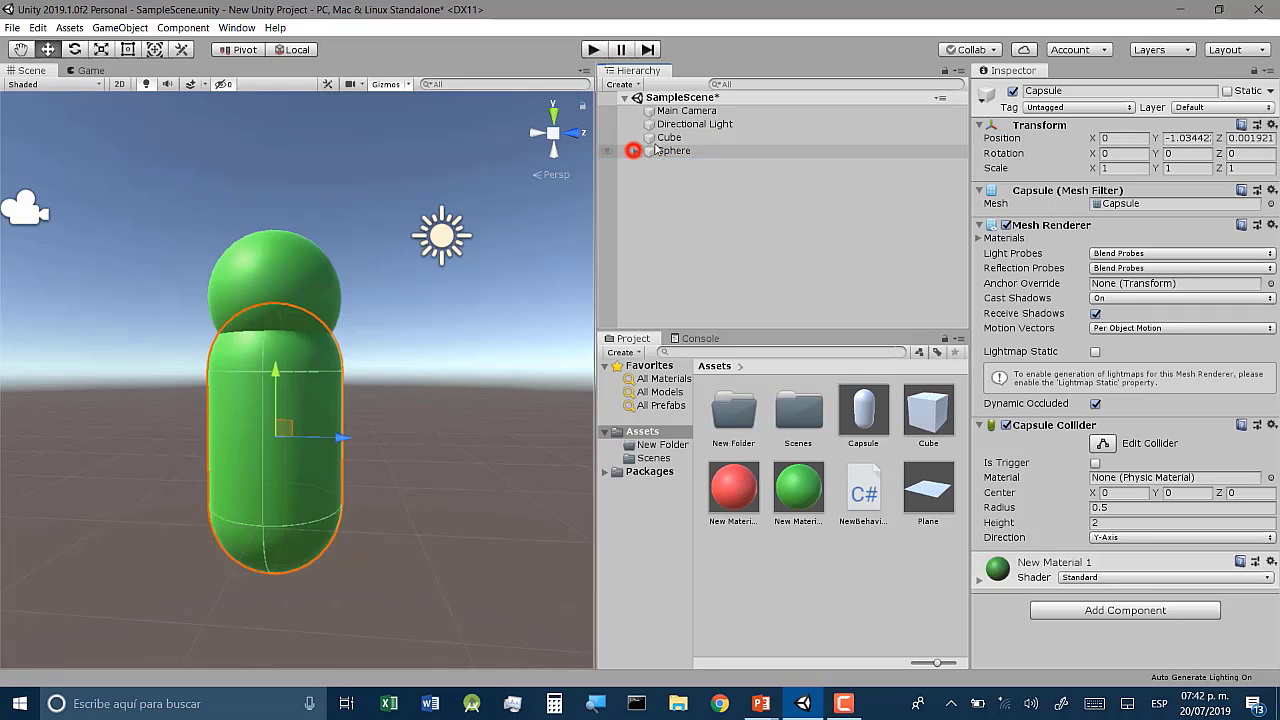
- Rename the parent Sphere as Personaje
{"action": "left_click", "coordinate": [662, 150]}
{"action": "left_click", "coordinate": [1036, 90]}
{"action": "left_click", "coordinate": [1075, 90]}
{"action": "type", "text": "P"}
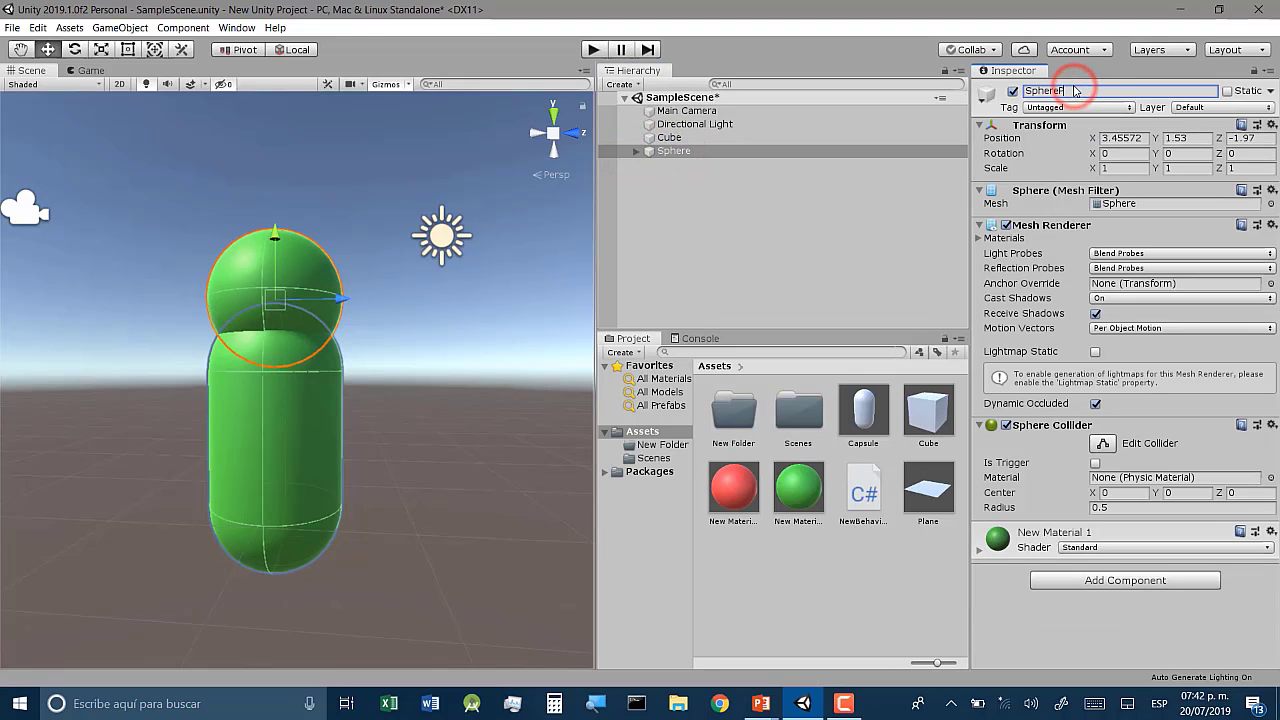
{"action": "key", "text": "BackSpace"}
{"action": "key", "text": "BackSpace"}
{"action": "key", "text": "BackSpace"}
{"action": "key", "text": "BackSpace"}
{"action": "key", "text": "BackSpace"}
{"action": "key", "text": "BackSpace"}
{"action": "key", "text": "BackSpace"}
{"action": "type", "text": "Personaj"}
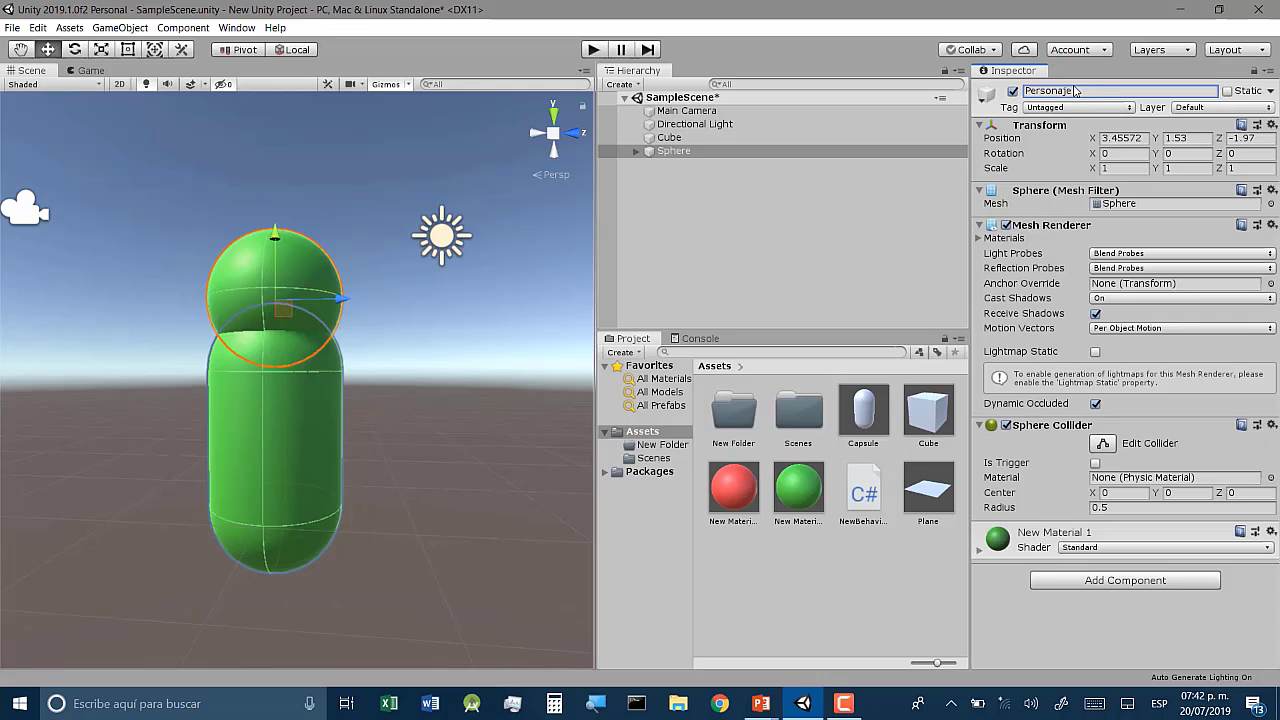
{"action": "key", "text": "Return"}
- Save Personaje as a prefab in the Assets folder and place four instances of it around the scene
{"action": "left_click_drag", "start_coordinate": [662, 152], "coordinate": [863, 572]}
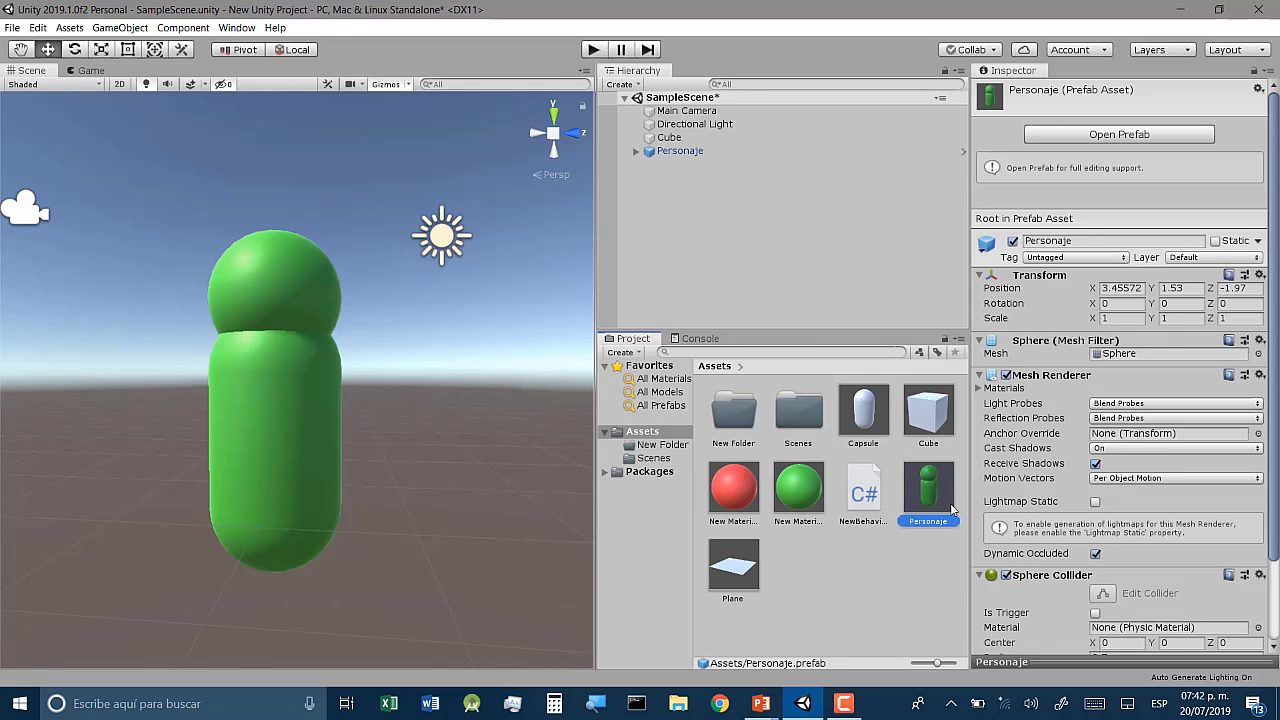
{"action": "scroll", "coordinate": [303, 361], "scroll_direction": "down", "scroll_amount": 3}
{"action": "middle_click_drag", "start_coordinate": [303, 361], "coordinate": [387, 410]}
{"action": "scroll", "coordinate": [387, 410], "scroll_direction": "down", "scroll_amount": 2}
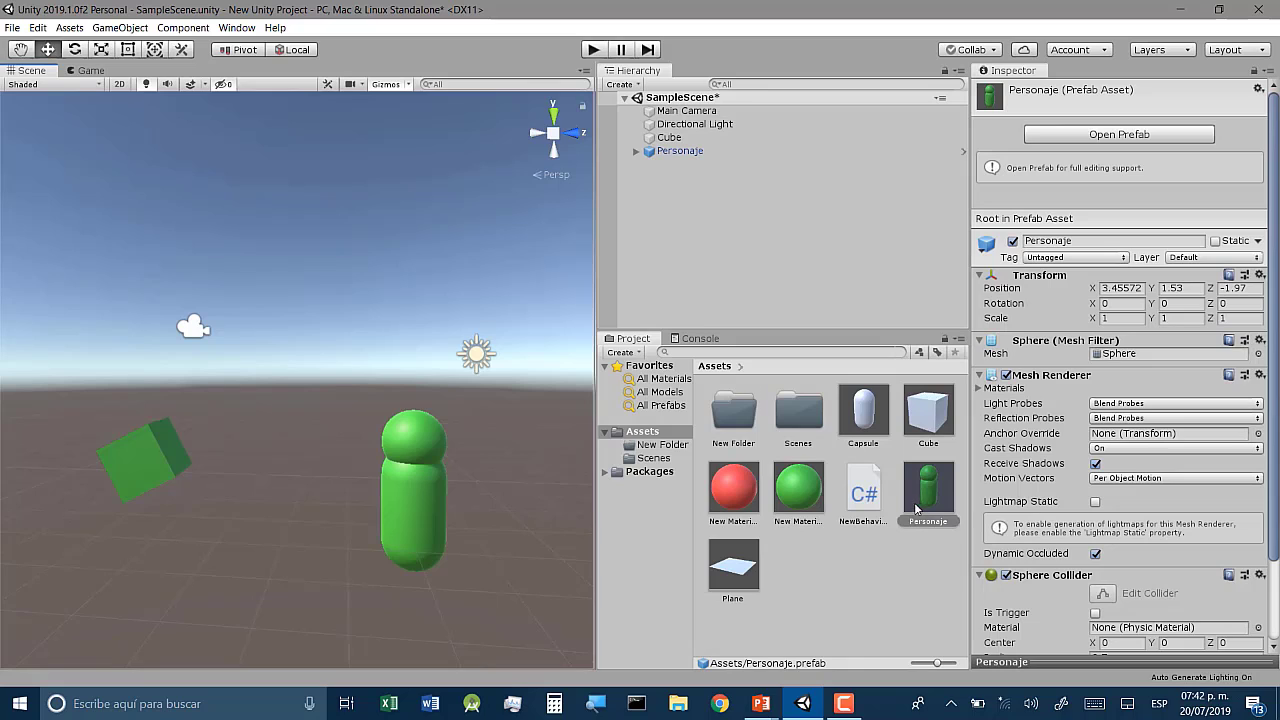
{"action": "middle_click_drag", "start_coordinate": [560, 473], "coordinate": [460, 375]}
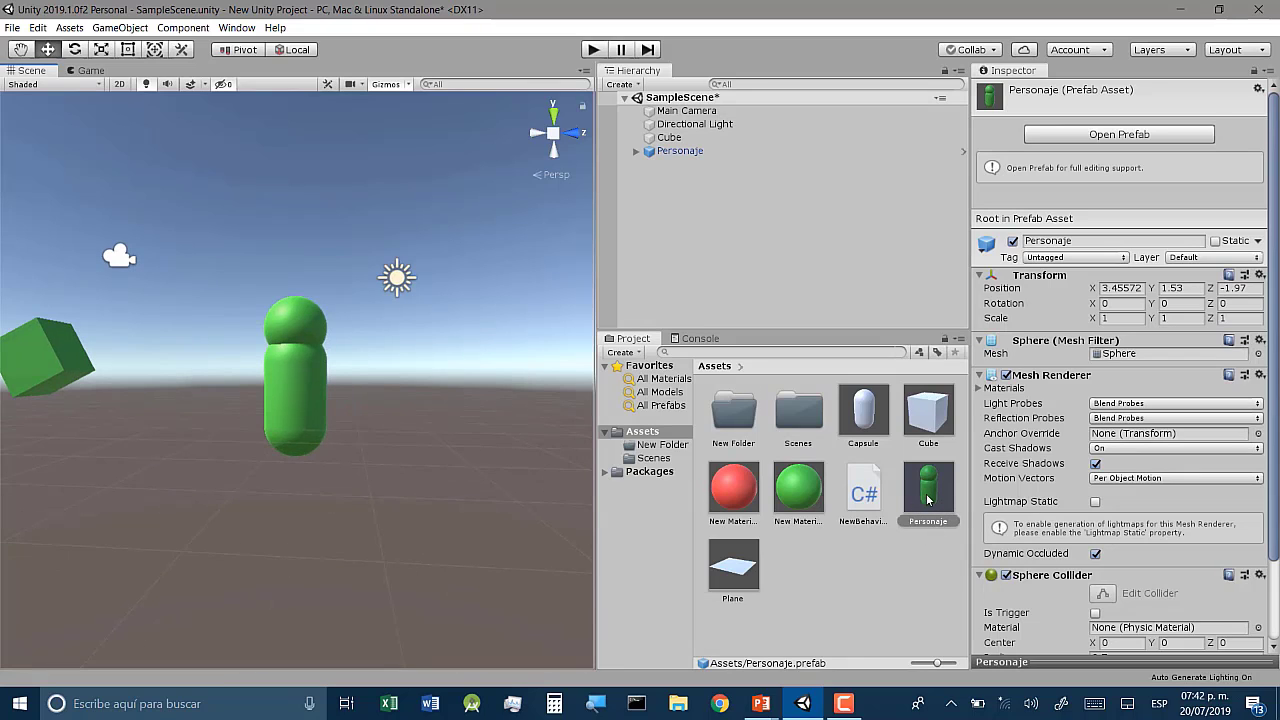
{"action": "left_click_drag", "start_coordinate": [928, 500], "coordinate": [465, 450]}
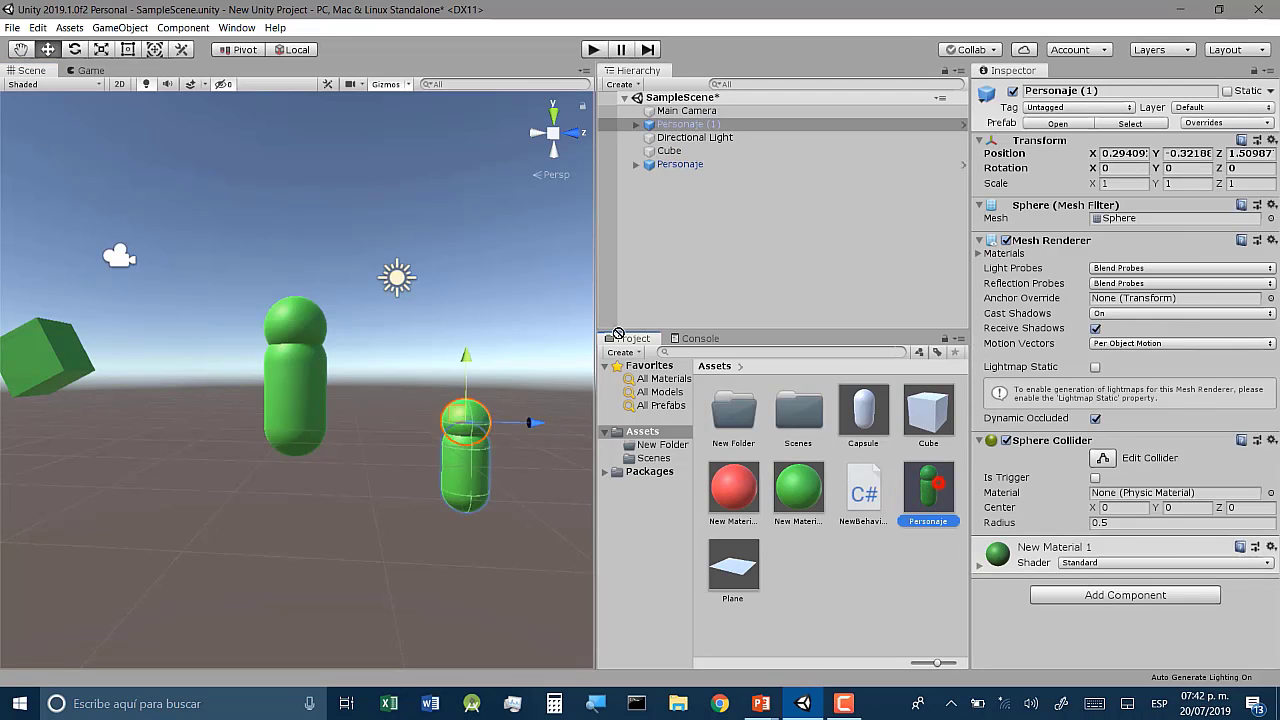
{"action": "left_click_drag", "start_coordinate": [618, 333], "coordinate": [449, 330]}
{"action": "left_click_drag", "start_coordinate": [928, 490], "coordinate": [302, 515]}
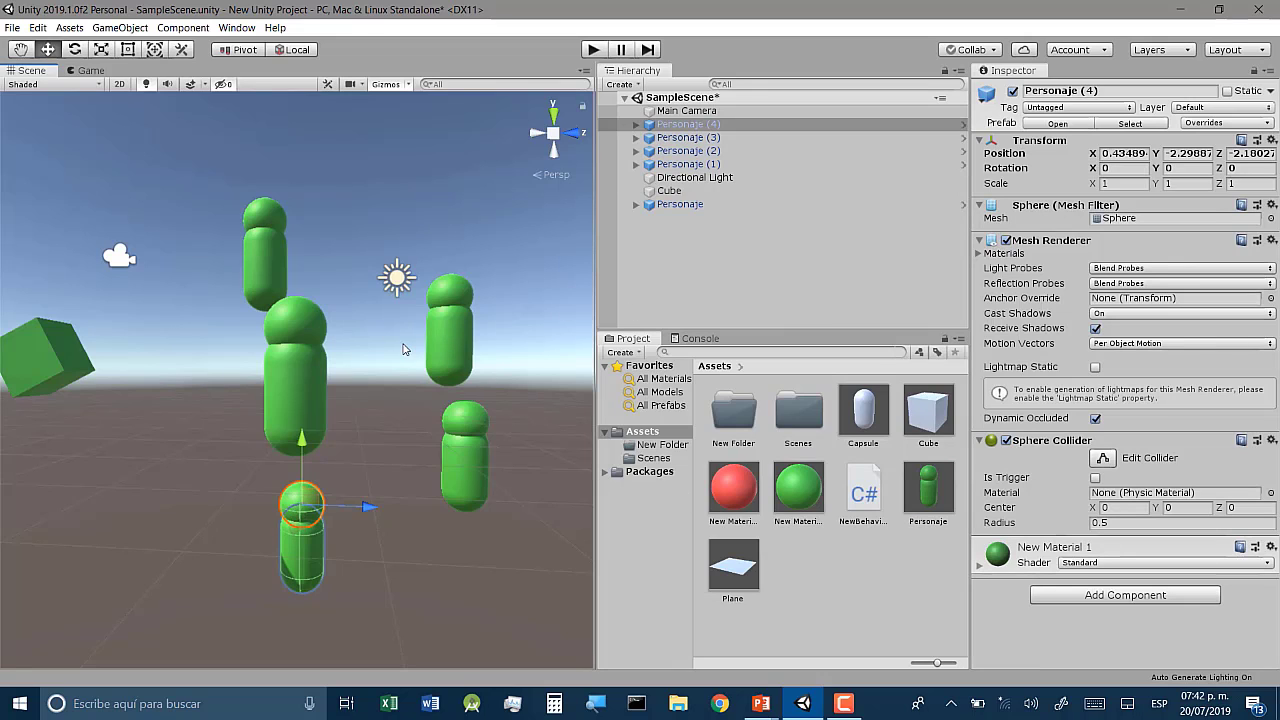
{"action": "middle_click_drag", "start_coordinate": [395, 357], "coordinate": [348, 350]}
- Select the Personaje instances one by one to inspect them, ending on Personaje (3)
{"action": "left_click", "coordinate": [678, 138]}
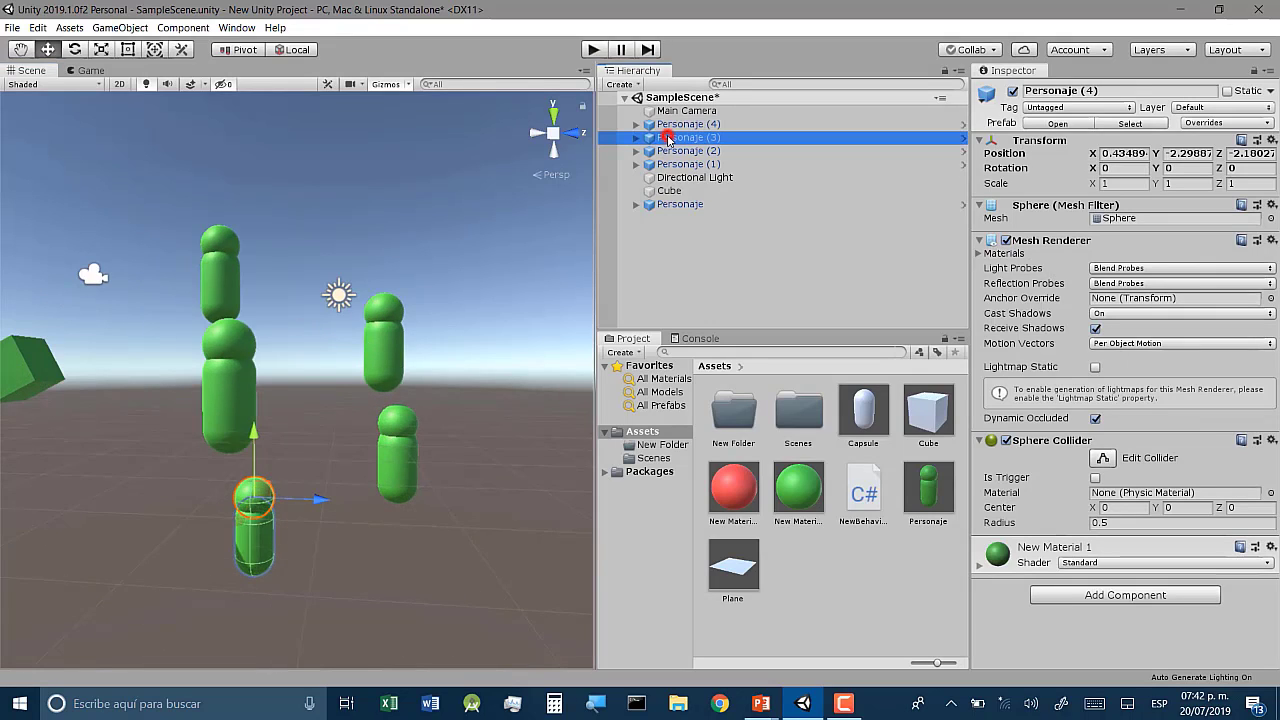
{"action": "left_click", "coordinate": [670, 151]}
{"action": "left_click", "coordinate": [665, 164]}
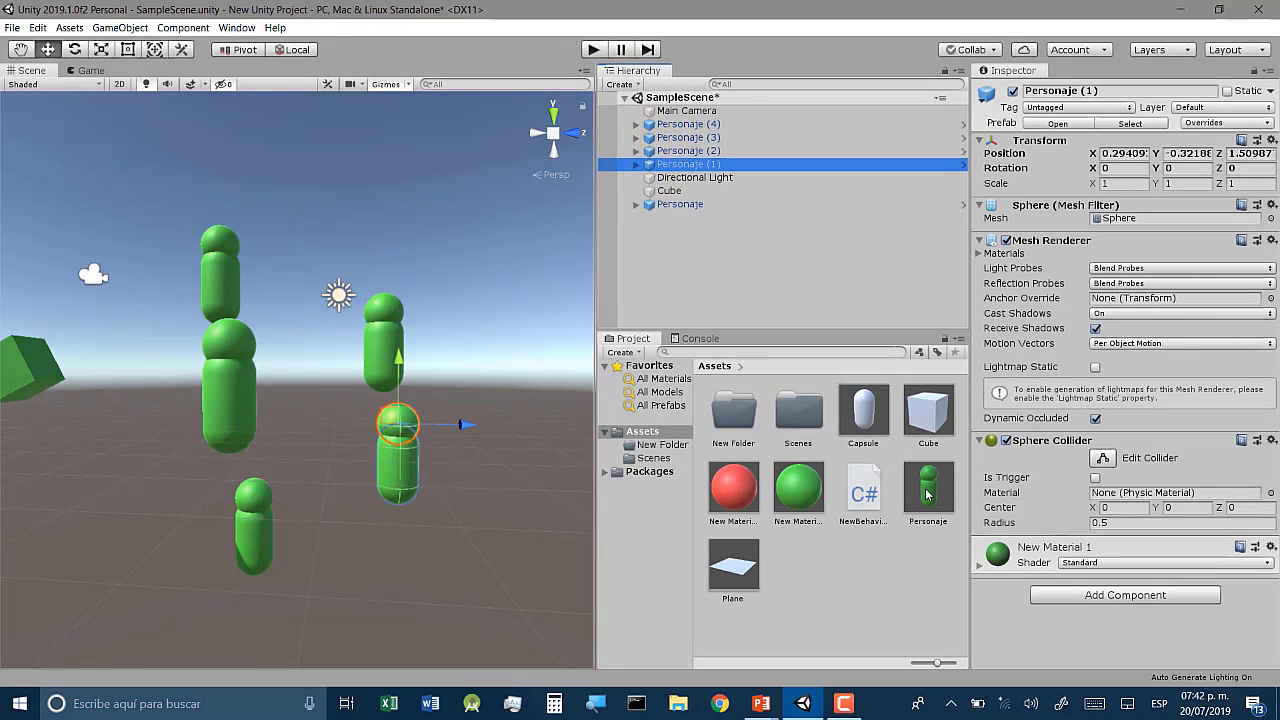
{"action": "left_click", "coordinate": [666, 204]}
{"action": "left_click", "coordinate": [661, 138]}
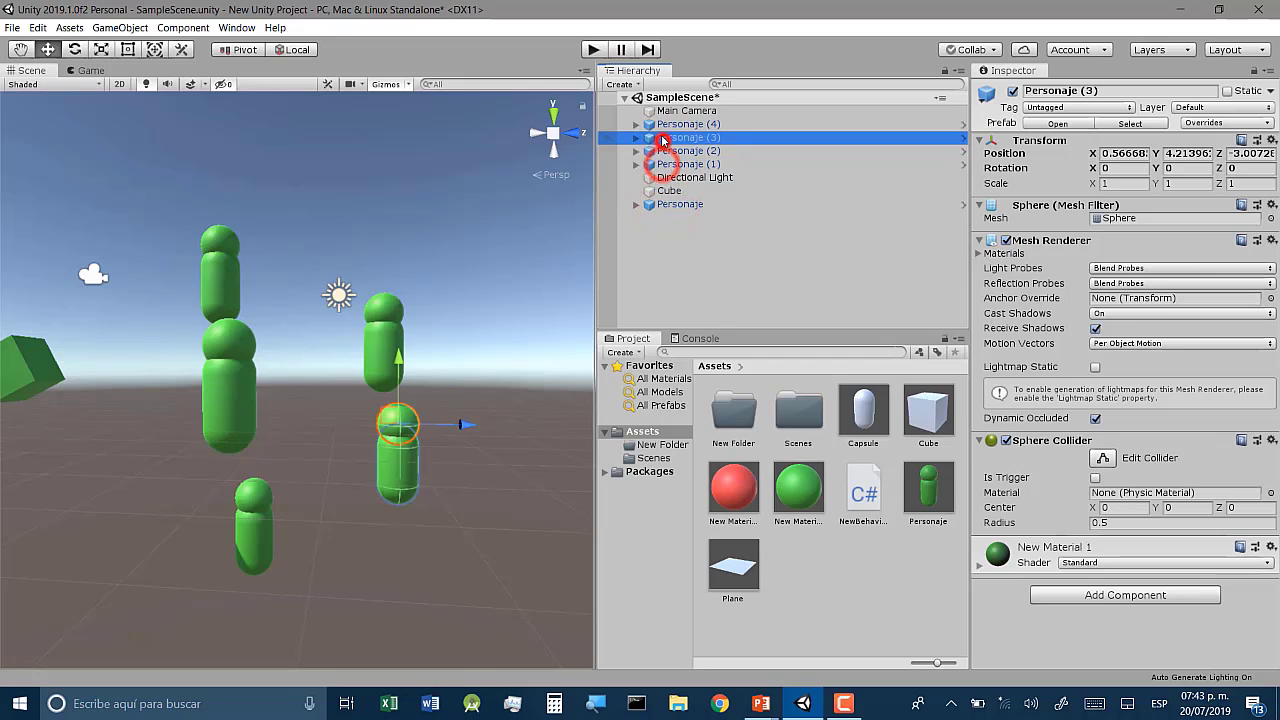
{"action": "double_click", "coordinate": [661, 138]}
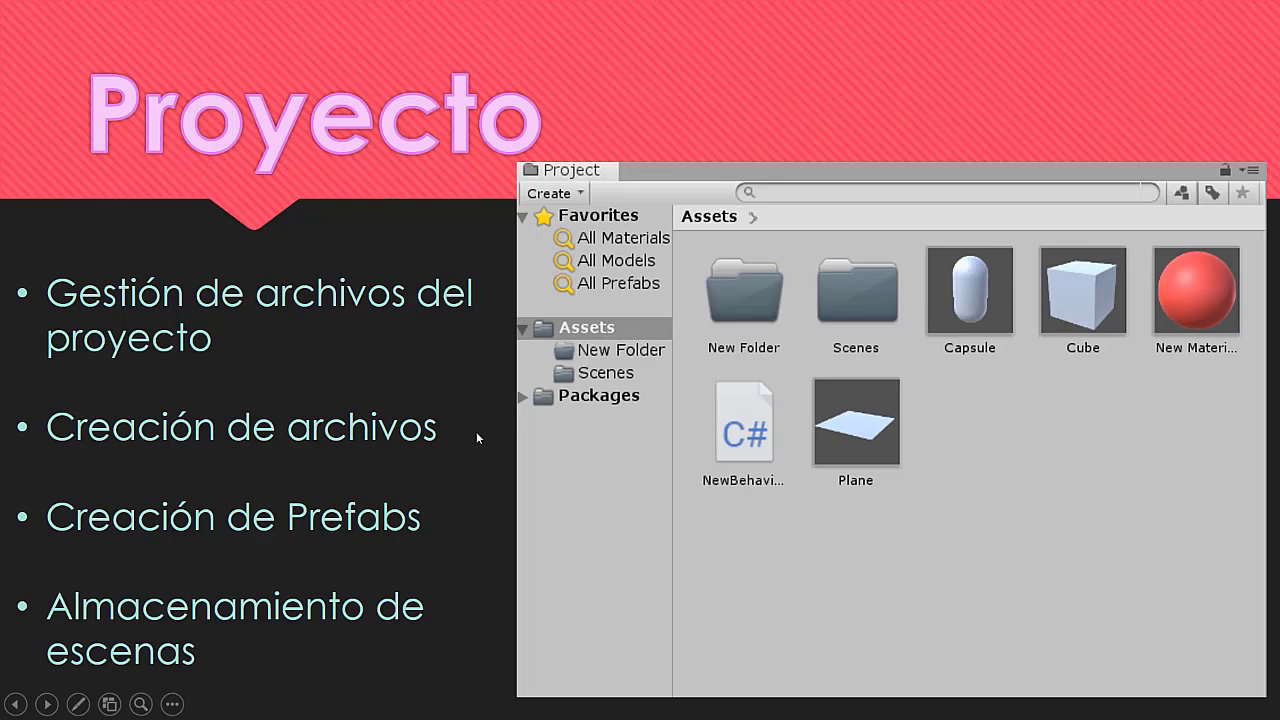
{"action": "key", "text": "Right"}
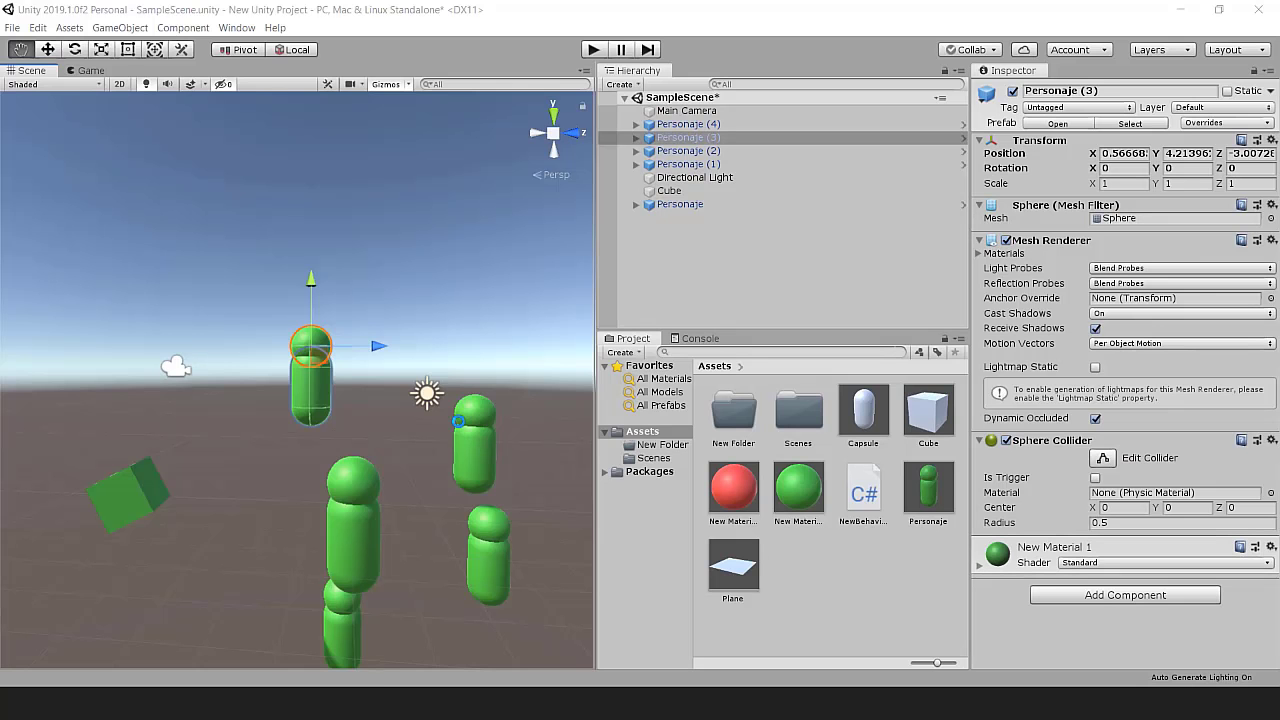
{"action": "scroll", "coordinate": [350, 347], "scroll_direction": "down", "scroll_amount": 3}
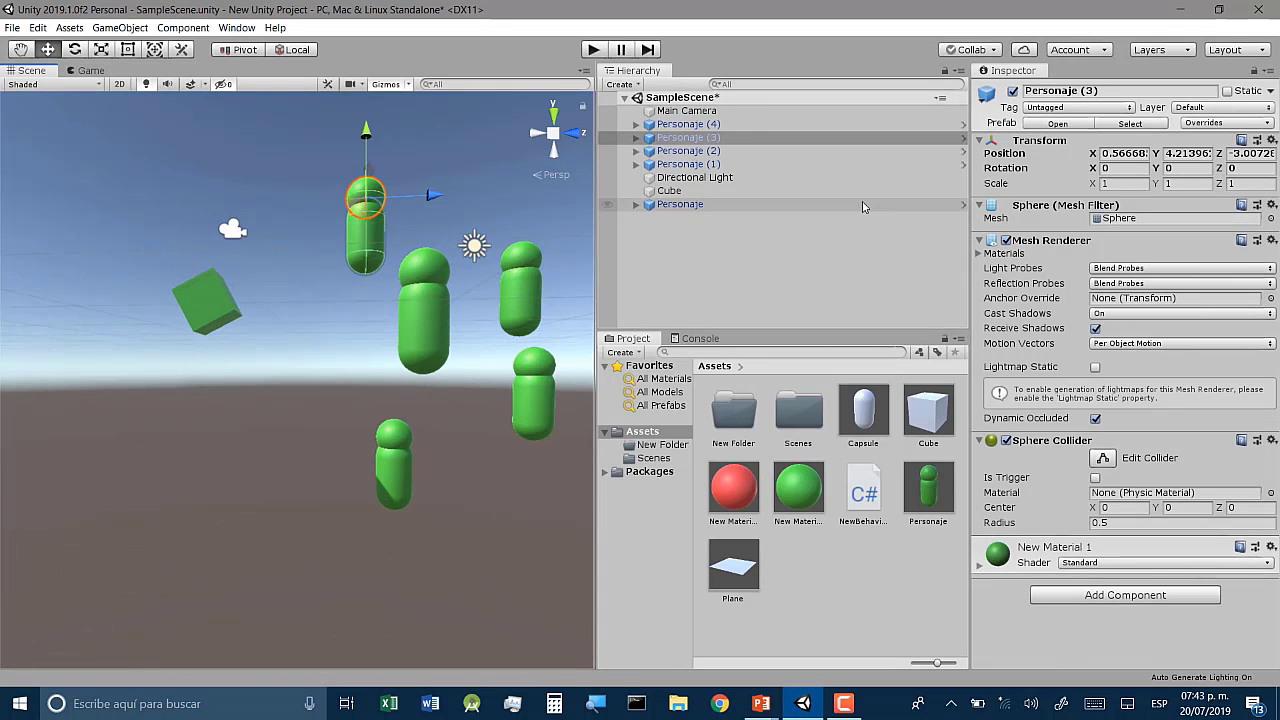
{"action": "scroll", "coordinate": [388, 251], "scroll_direction": "down", "scroll_amount": 2}
{"action": "left_click_drag", "start_coordinate": [388, 251], "coordinate": [248, 349], "text": "alt"}
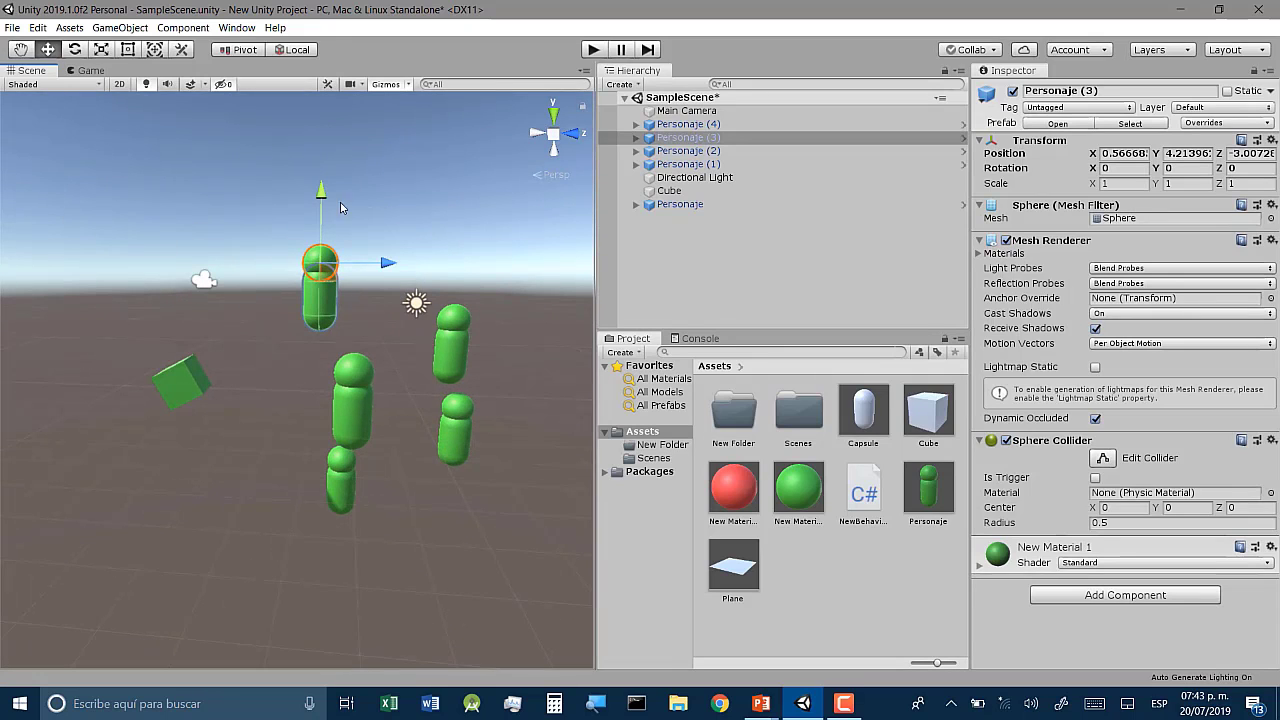
{"action": "middle_click_drag", "start_coordinate": [205, 283], "coordinate": [270, 321]}
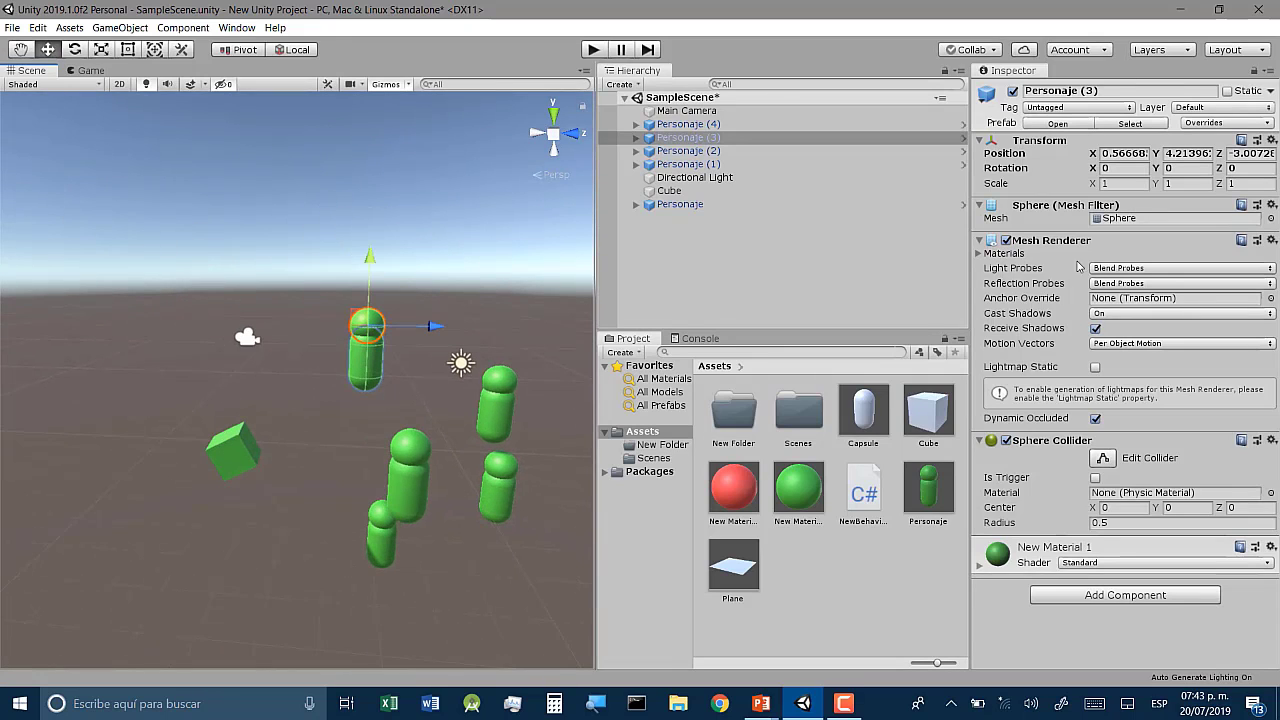
{"action": "middle_click_drag", "start_coordinate": [471, 253], "coordinate": [391, 196]}
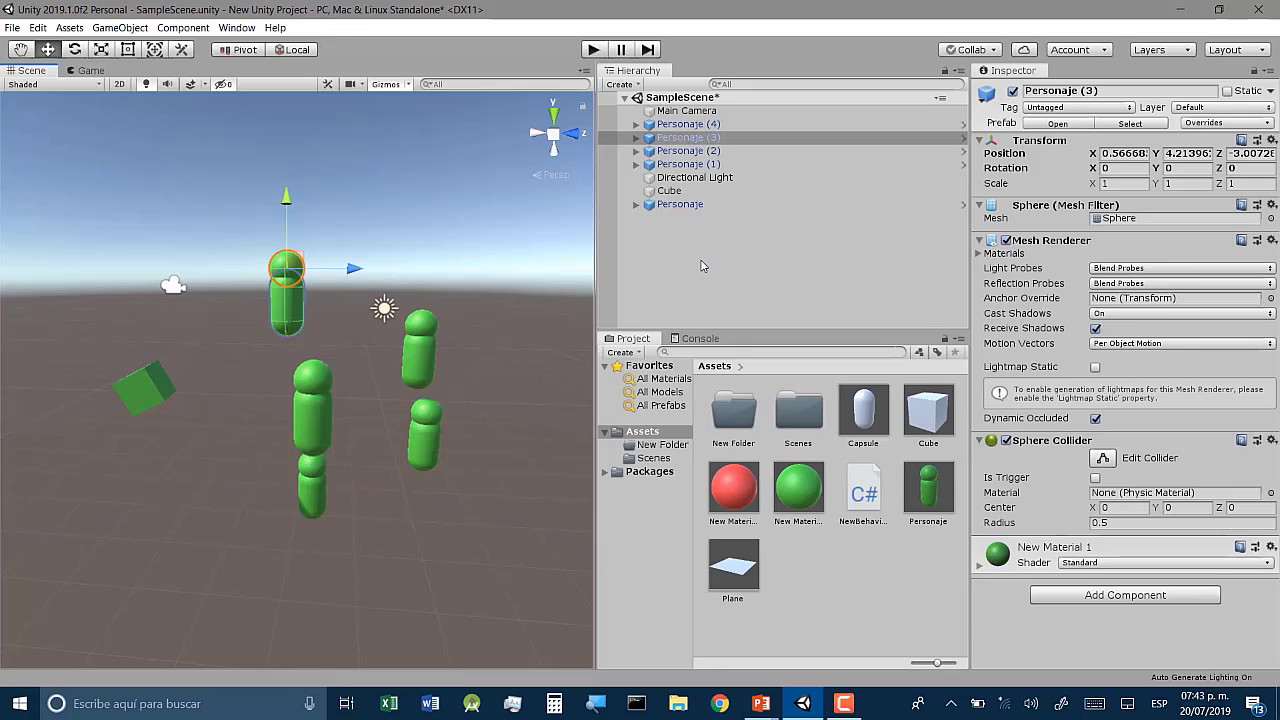
- Rotate the Main Camera to about 14 degrees around Y so it faces the Personaje instances, and check the Game view
{"action": "left_click", "coordinate": [74, 71]}
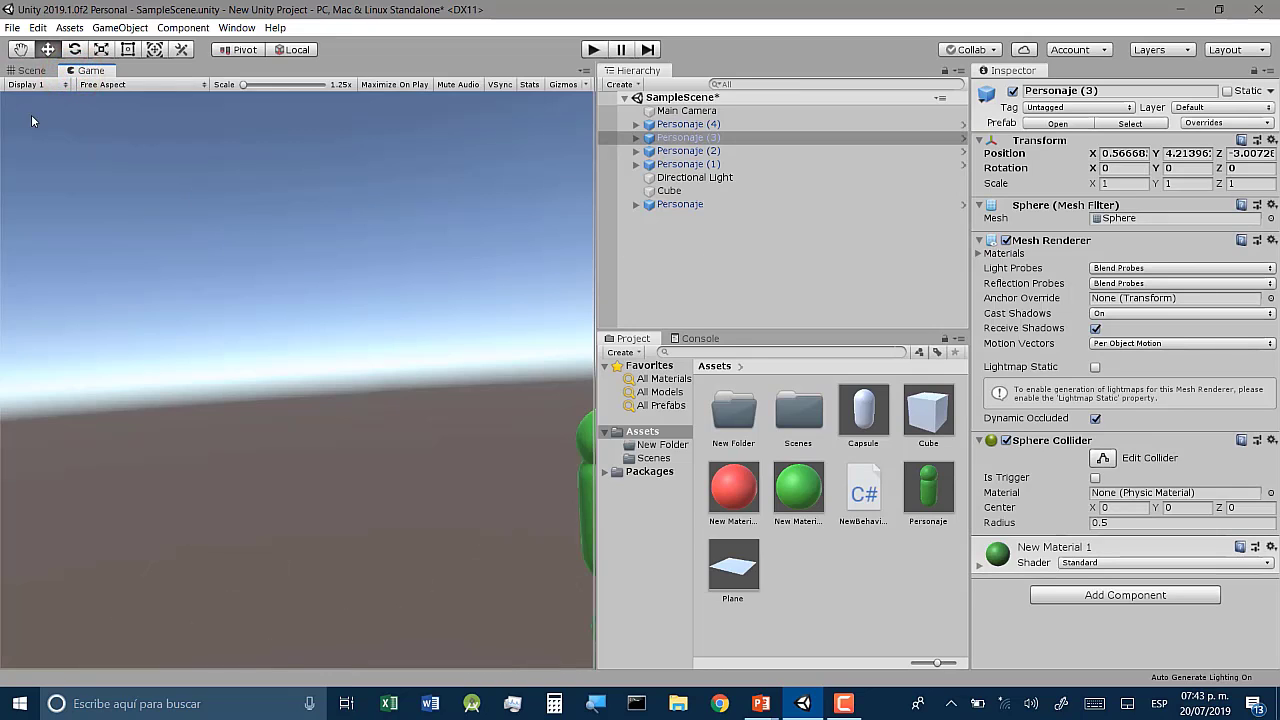
{"action": "left_click", "coordinate": [40, 72]}
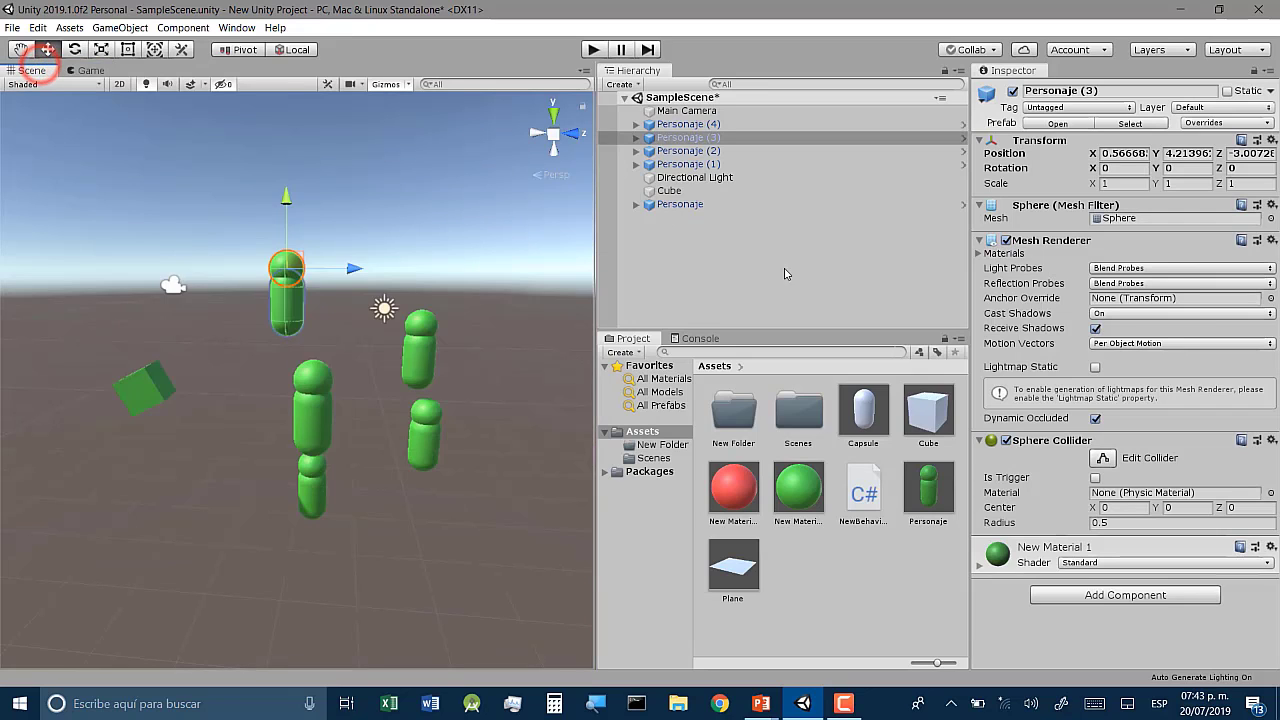
{"action": "double_click", "coordinate": [686, 111]}
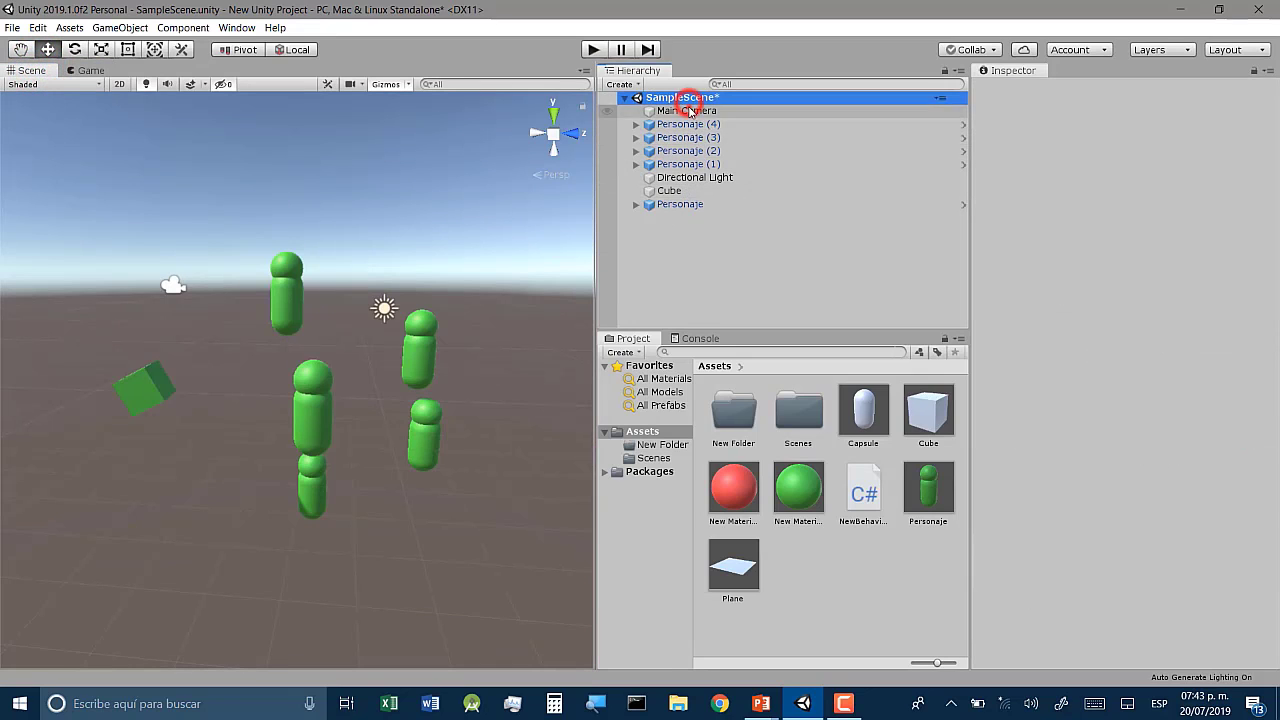
{"action": "left_click", "coordinate": [74, 49]}
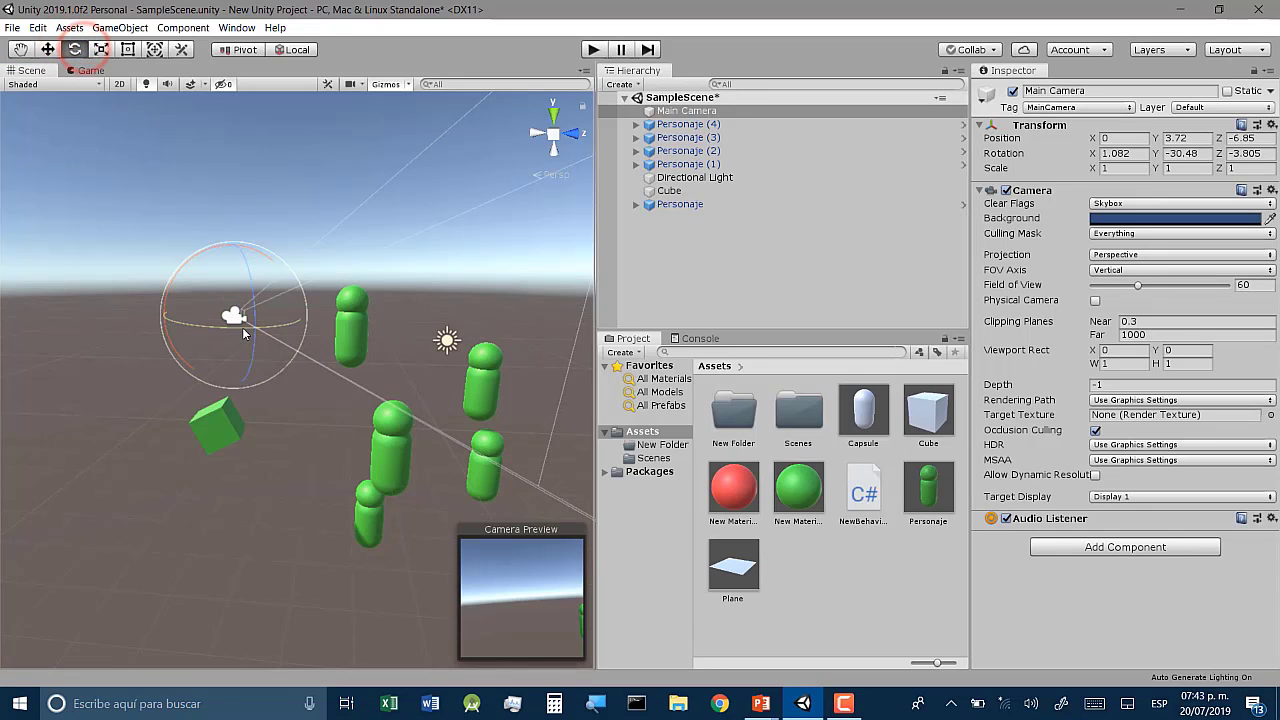
{"action": "left_click_drag", "start_coordinate": [242, 327], "coordinate": [382, 334]}
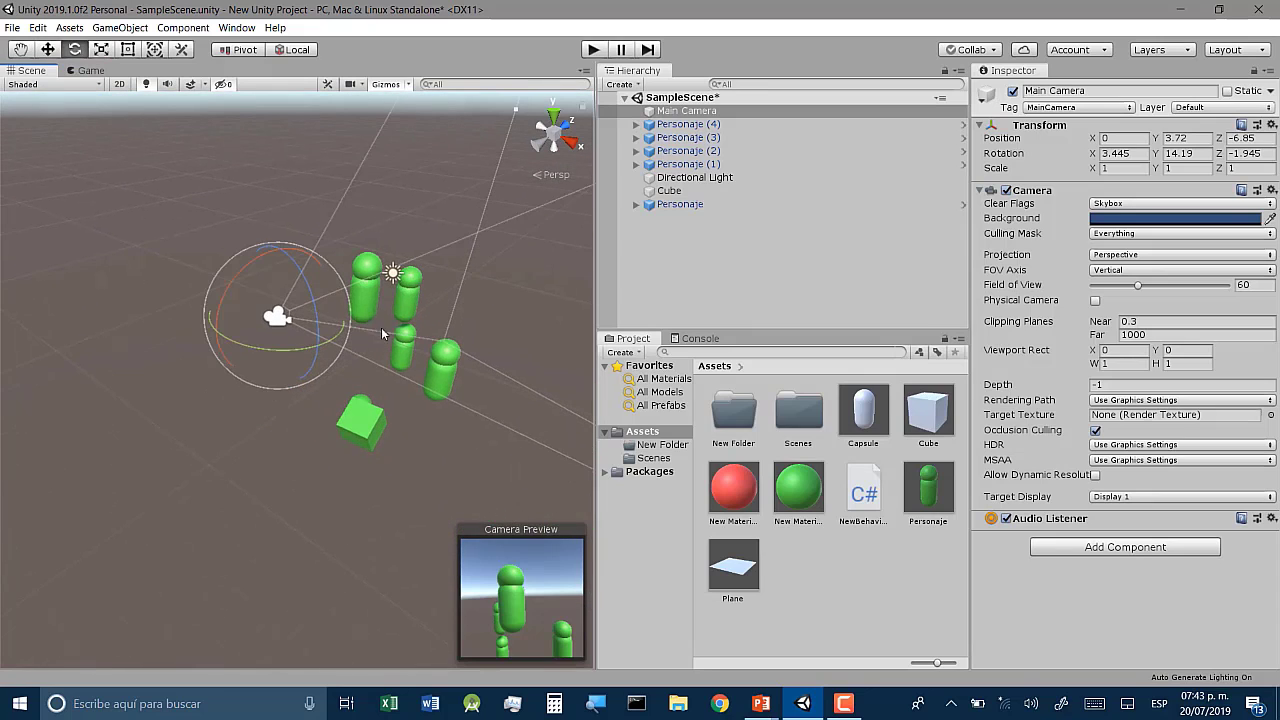
{"action": "left_click", "coordinate": [89, 70]}
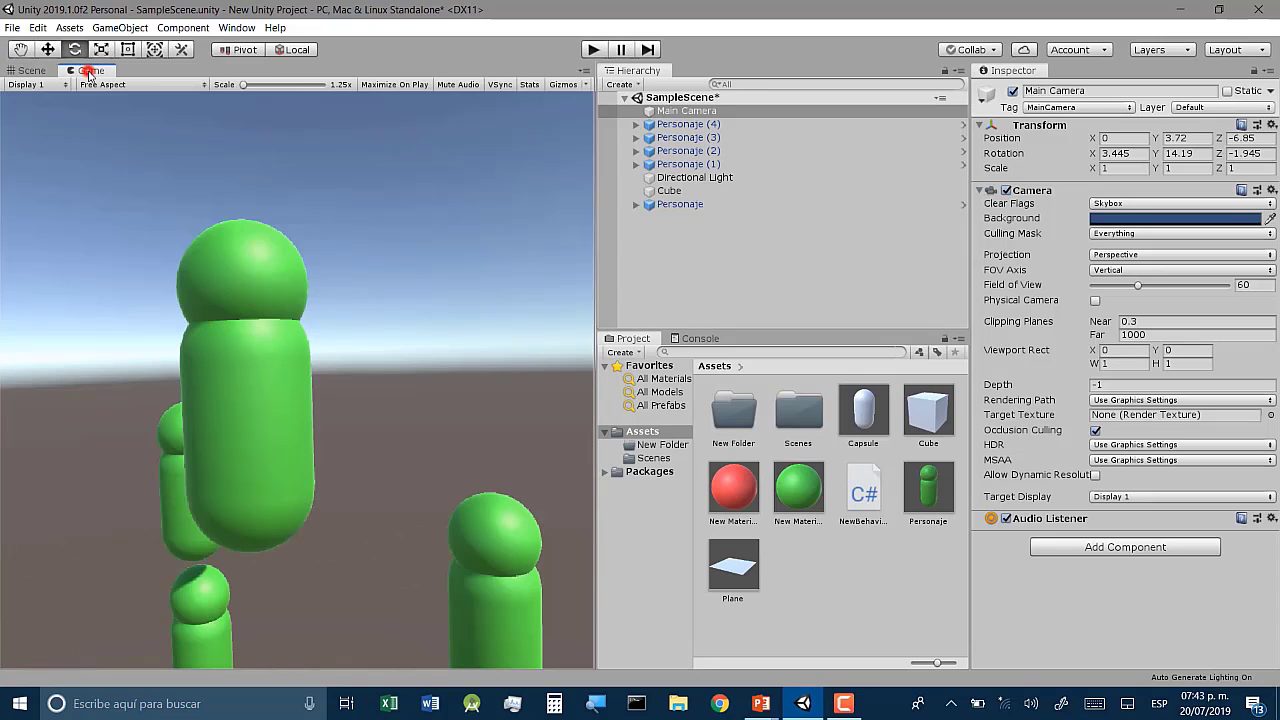
- Run the game, widen the Game view while it plays, and stop it
{"action": "left_click", "coordinate": [596, 50]}
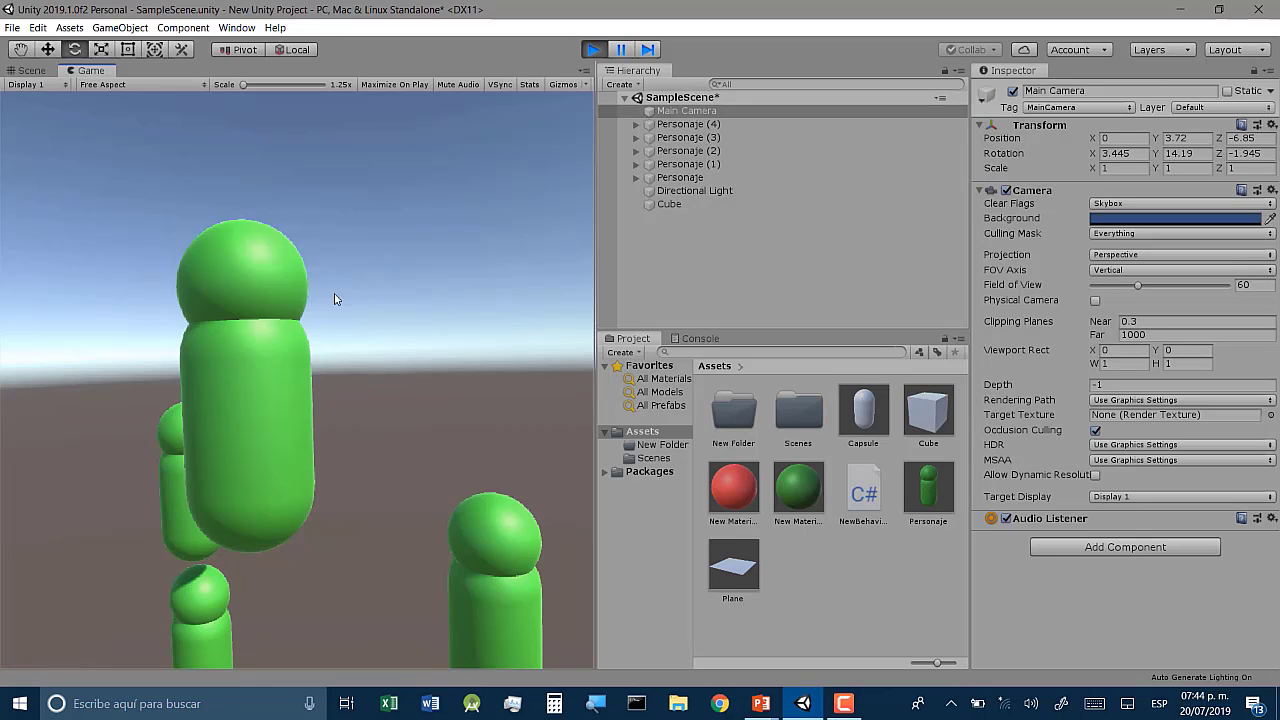
{"action": "left_click", "coordinate": [137, 267]}
{"action": "left_click_drag", "start_coordinate": [622, 279], "coordinate": [788, 279]}
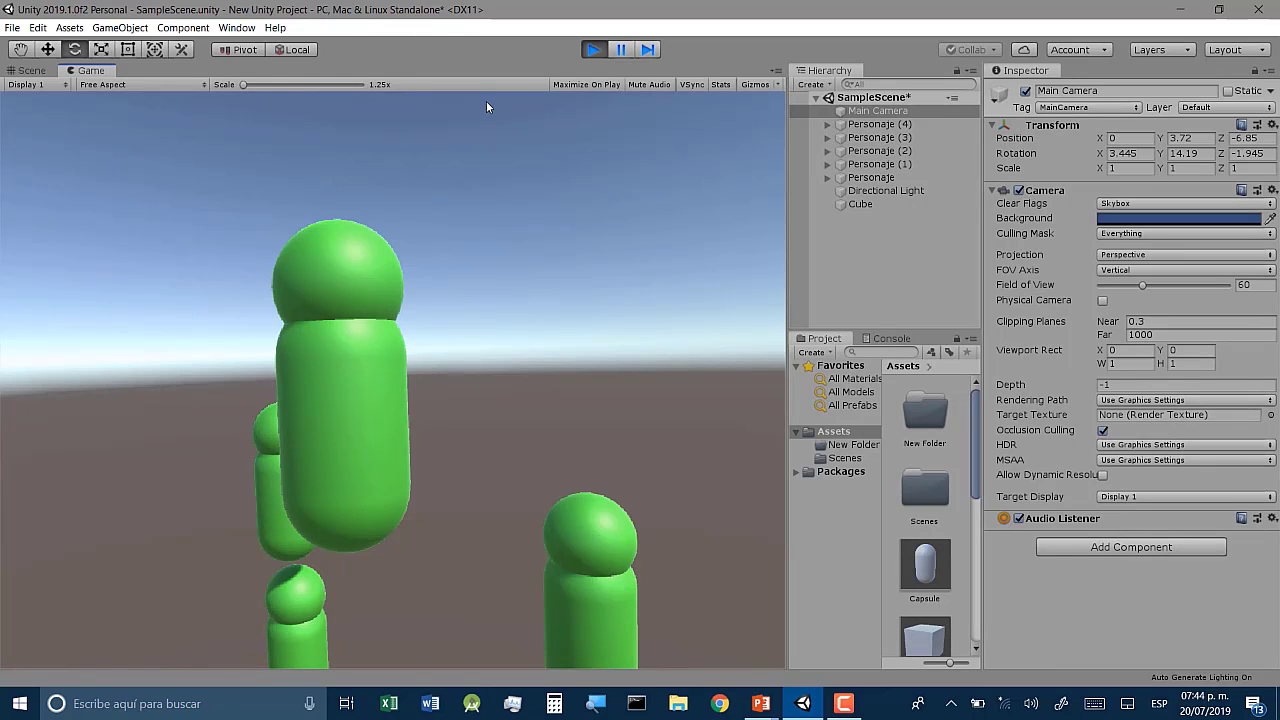
{"action": "left_click", "coordinate": [592, 53]}
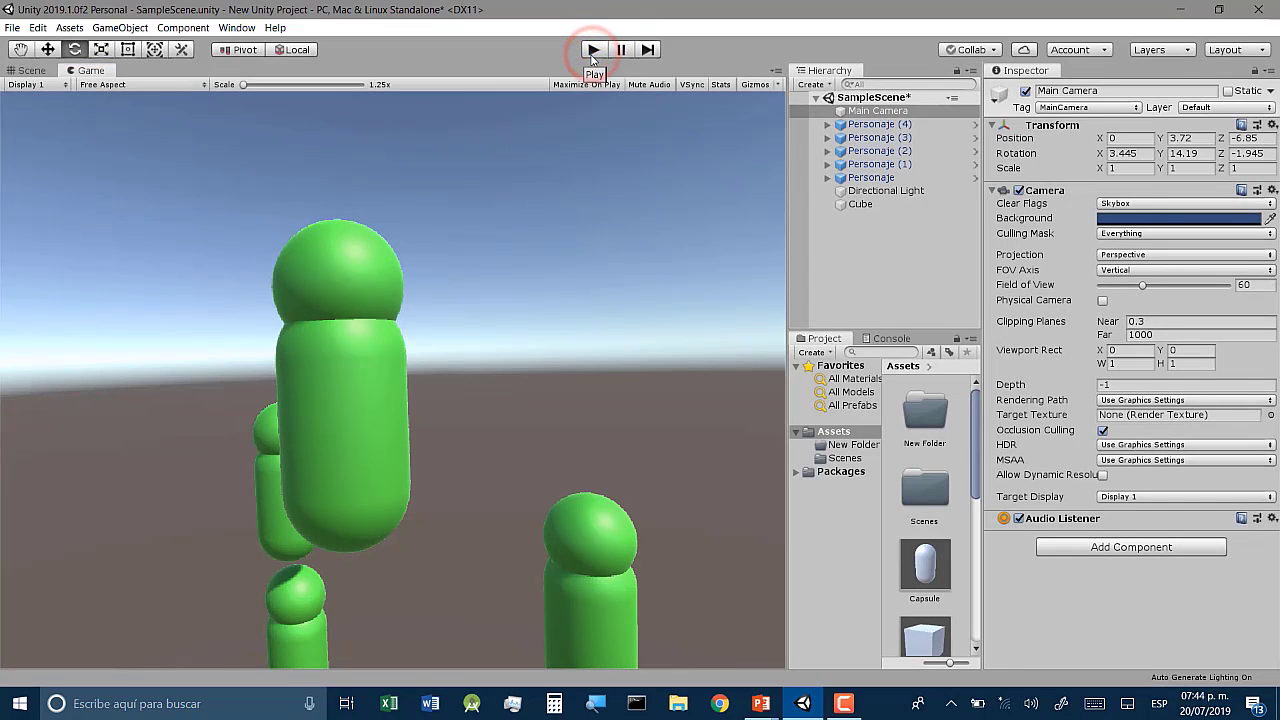
- Narrow the Scene view area to give the Hierarchy and Project windows more room, and compare the Scene and Game views
{"action": "left_click", "coordinate": [33, 71]}
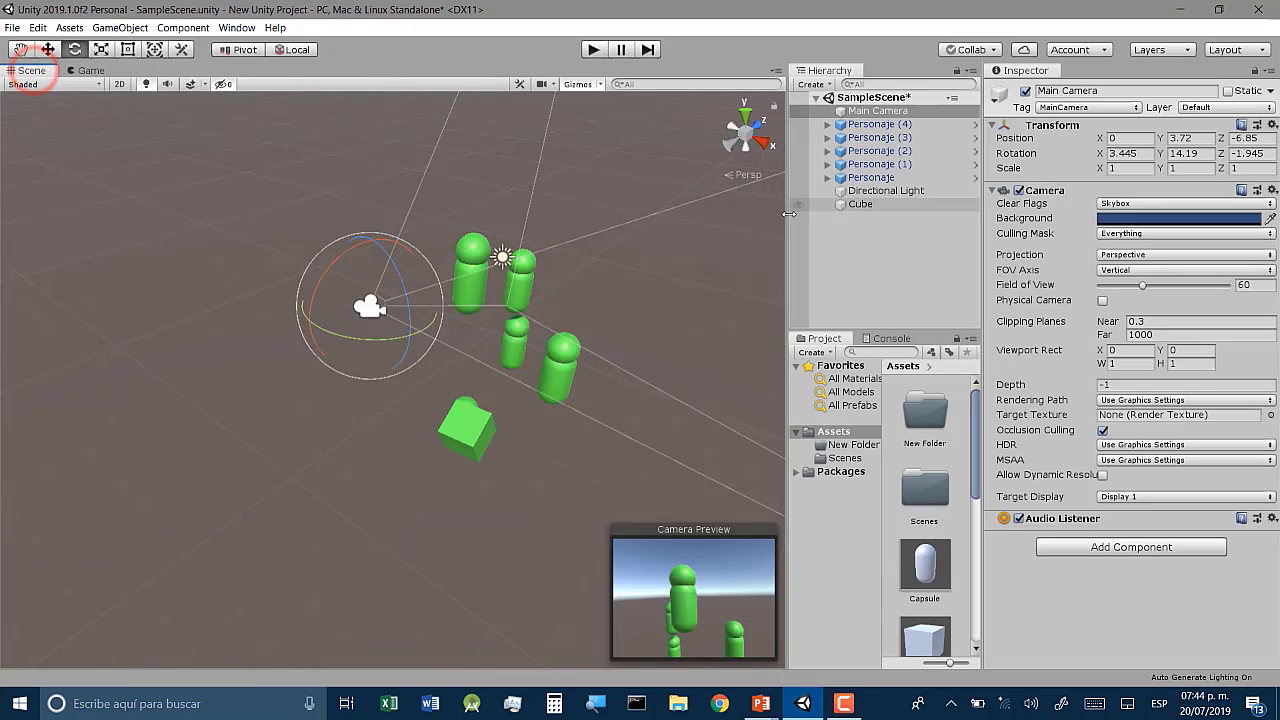
{"action": "left_click_drag", "start_coordinate": [788, 214], "coordinate": [577, 213]}
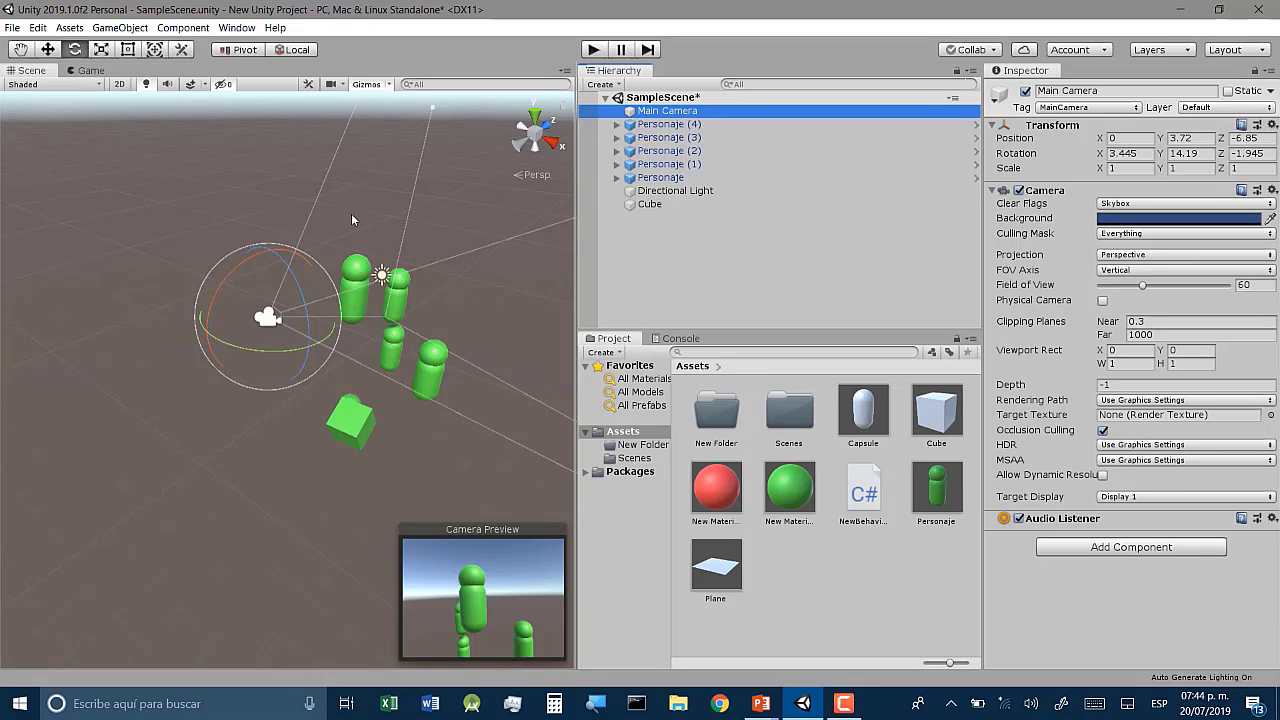
{"action": "left_click", "coordinate": [100, 70]}
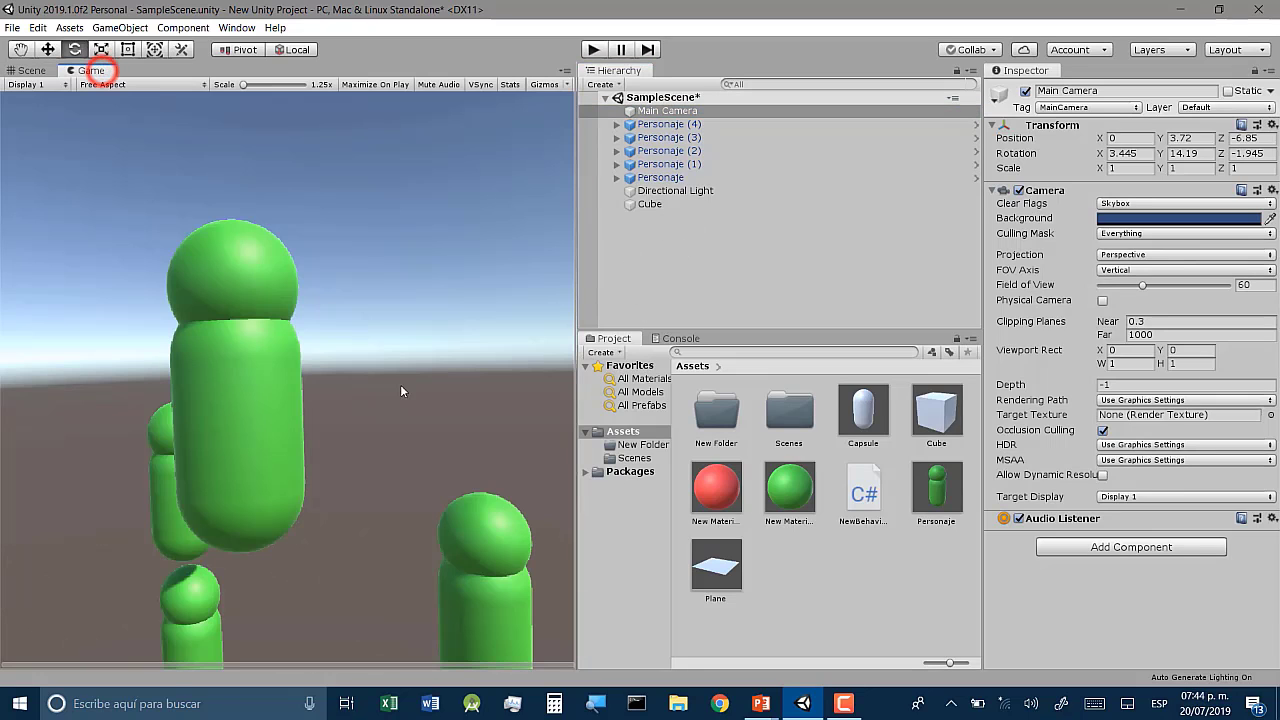
{"action": "left_click", "coordinate": [28, 72]}
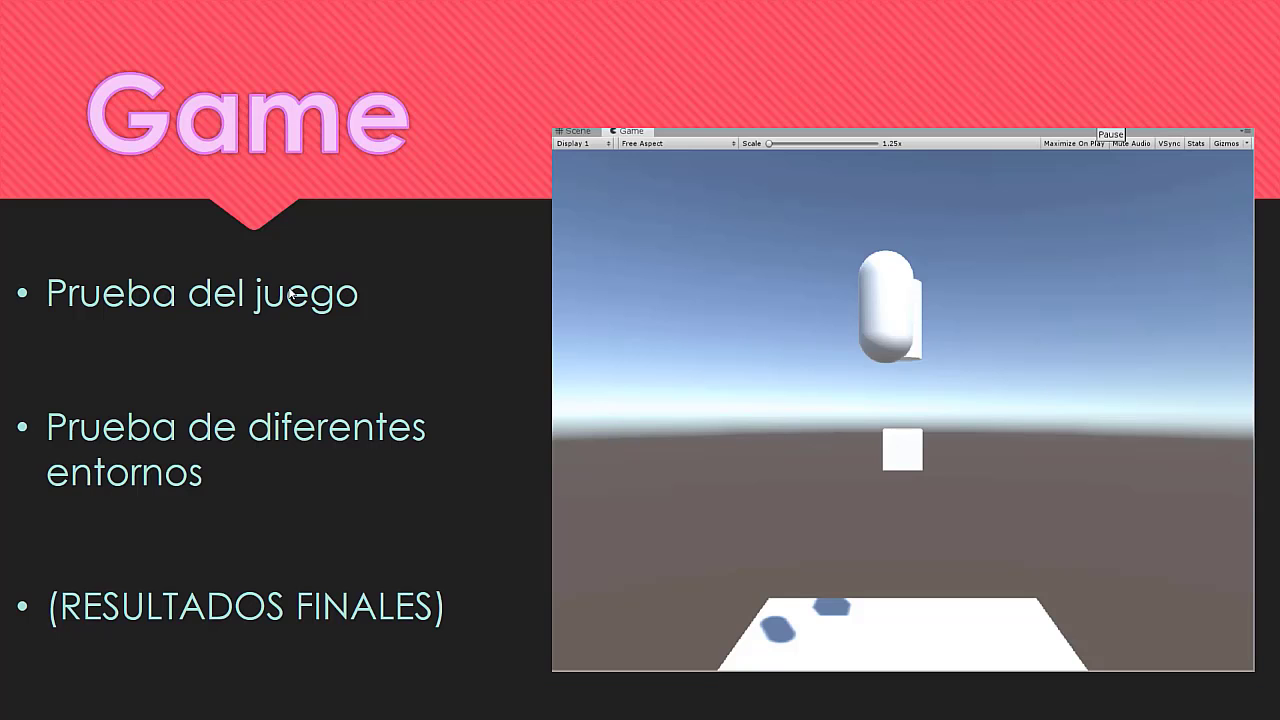
- Advance the presentation to the consola slide and switch back to Unity to view the Console window
{"action": "left_click", "coordinate": [291, 294]}
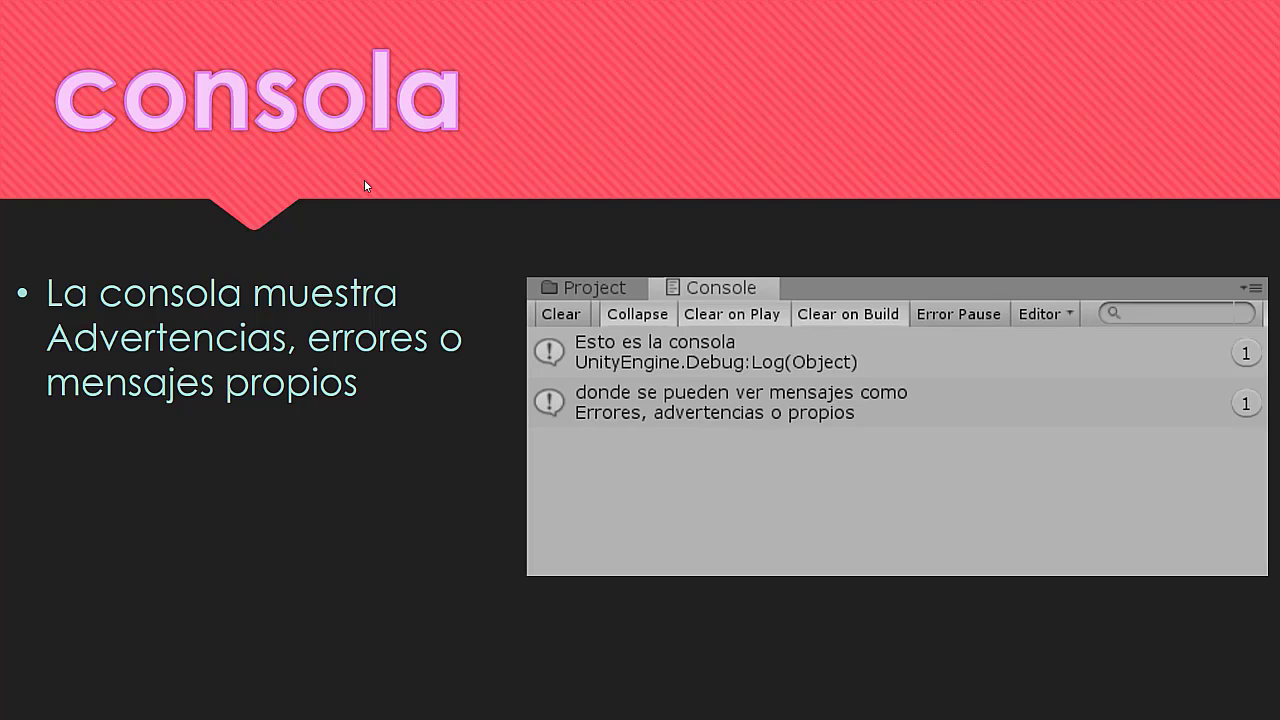
{"action": "key", "text": "alt+Tab"}
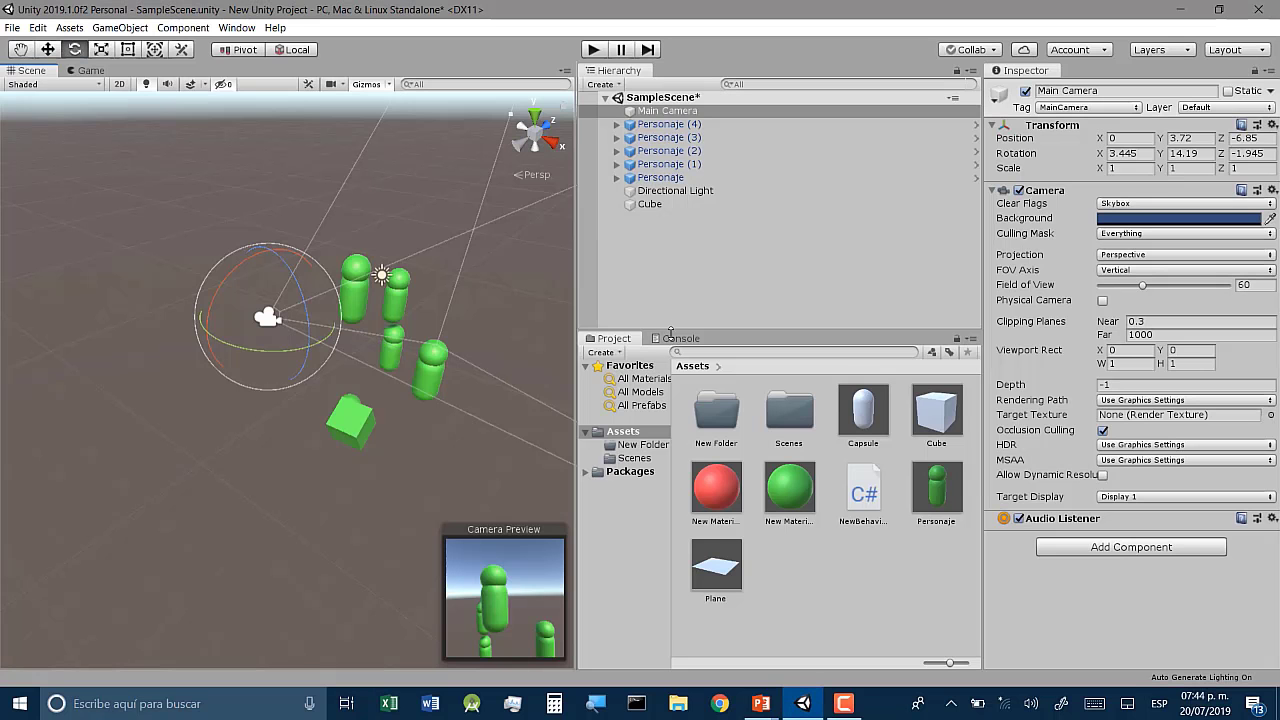
{"action": "left_click", "coordinate": [676, 338]}
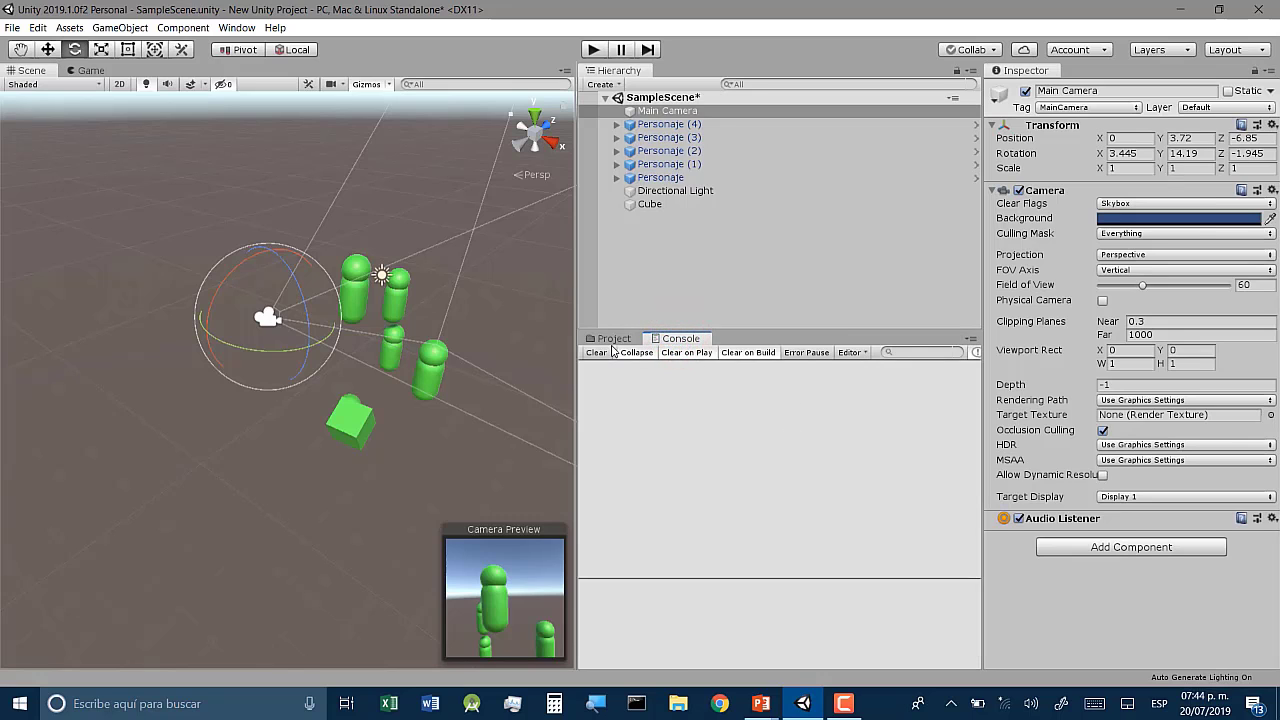
- Attach the NewBehaviourScript1 script from the Assets folder to the Cube in the hierarchy
{"action": "left_click", "coordinate": [612, 339]}
{"action": "middle_click_drag", "start_coordinate": [352, 355], "coordinate": [153, 428]}
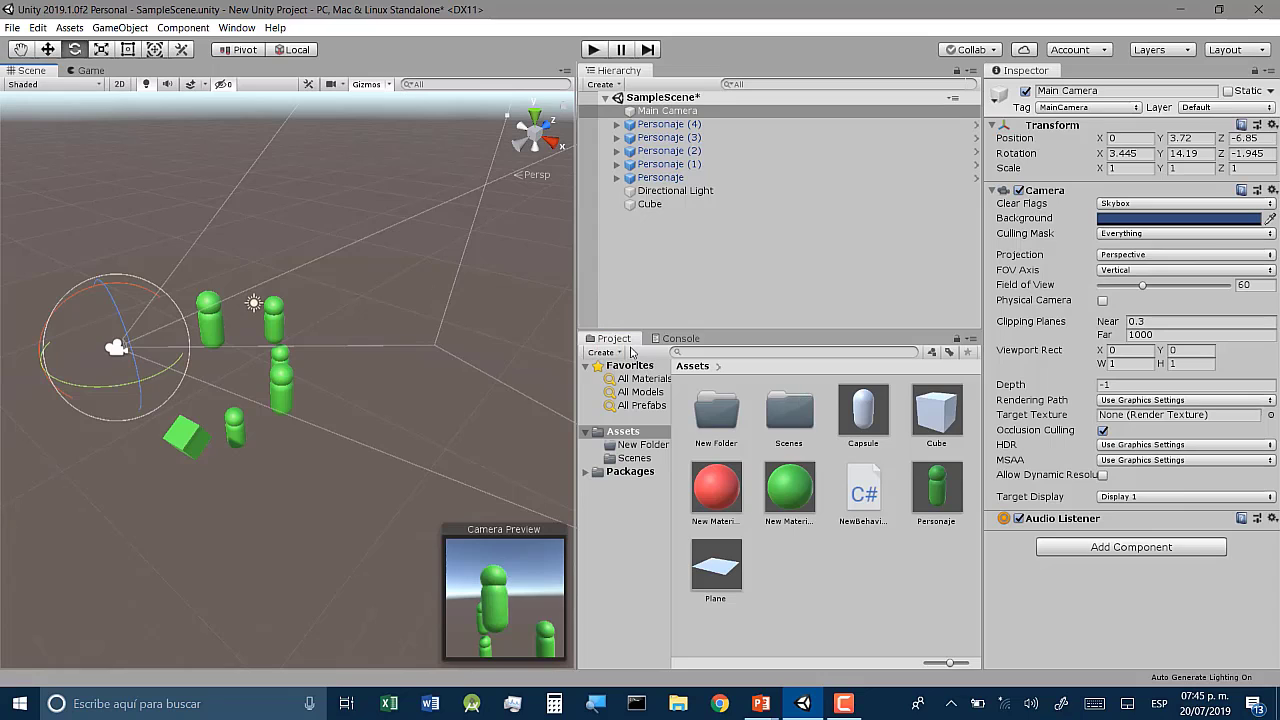
{"action": "left_click", "coordinate": [860, 495]}
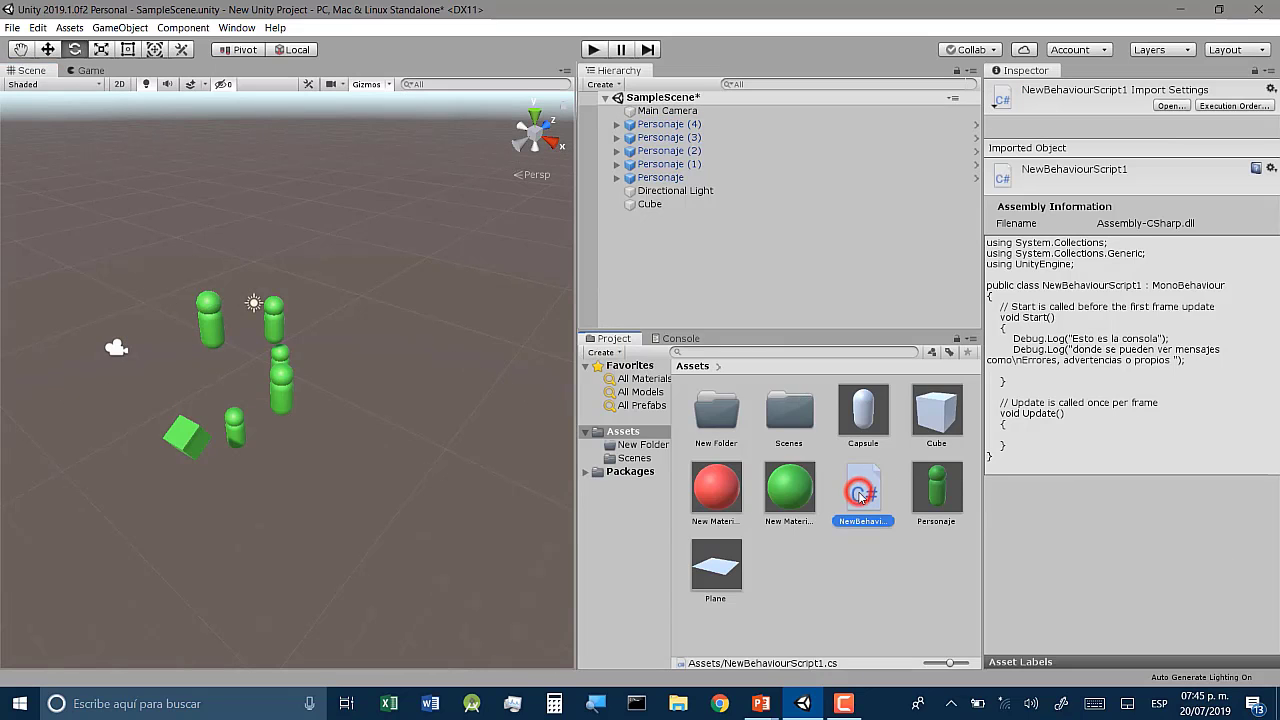
{"action": "left_click_drag", "start_coordinate": [875, 505], "coordinate": [658, 210]}
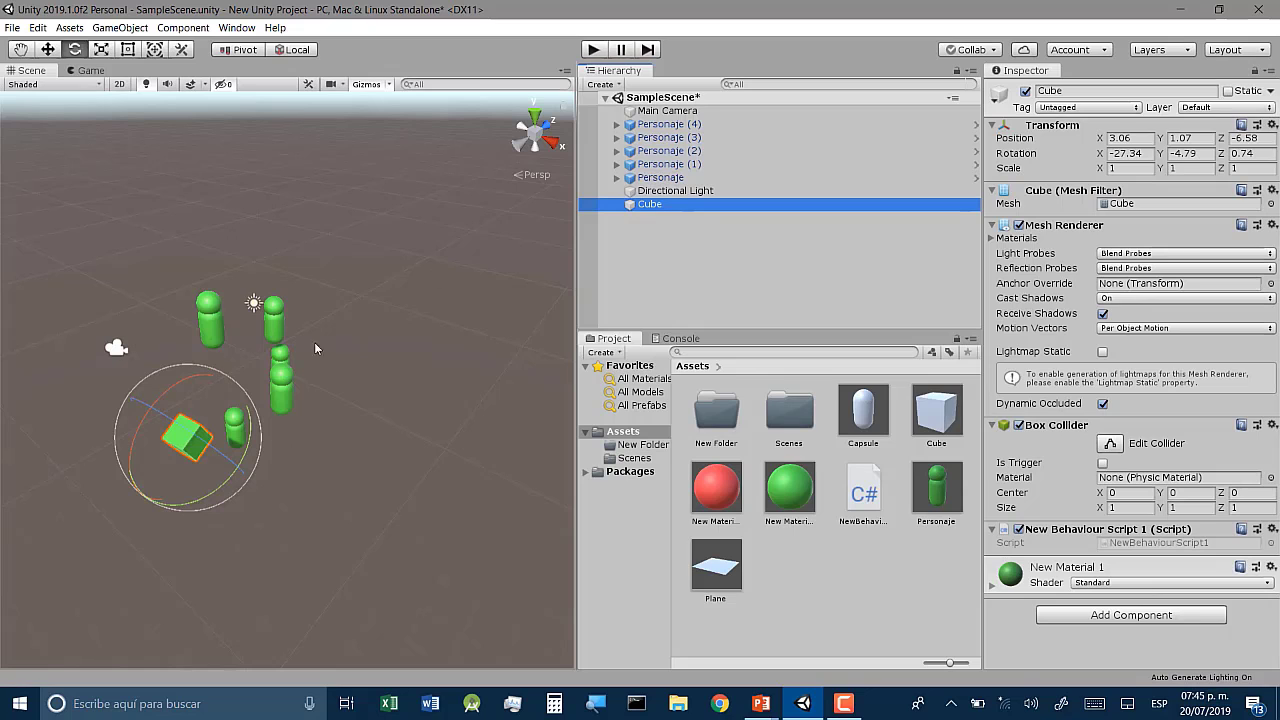
- Select the Directional Light and box-select groups of scene objects, ending with Cube and Personaje (4) selected
{"action": "left_click", "coordinate": [254, 302]}
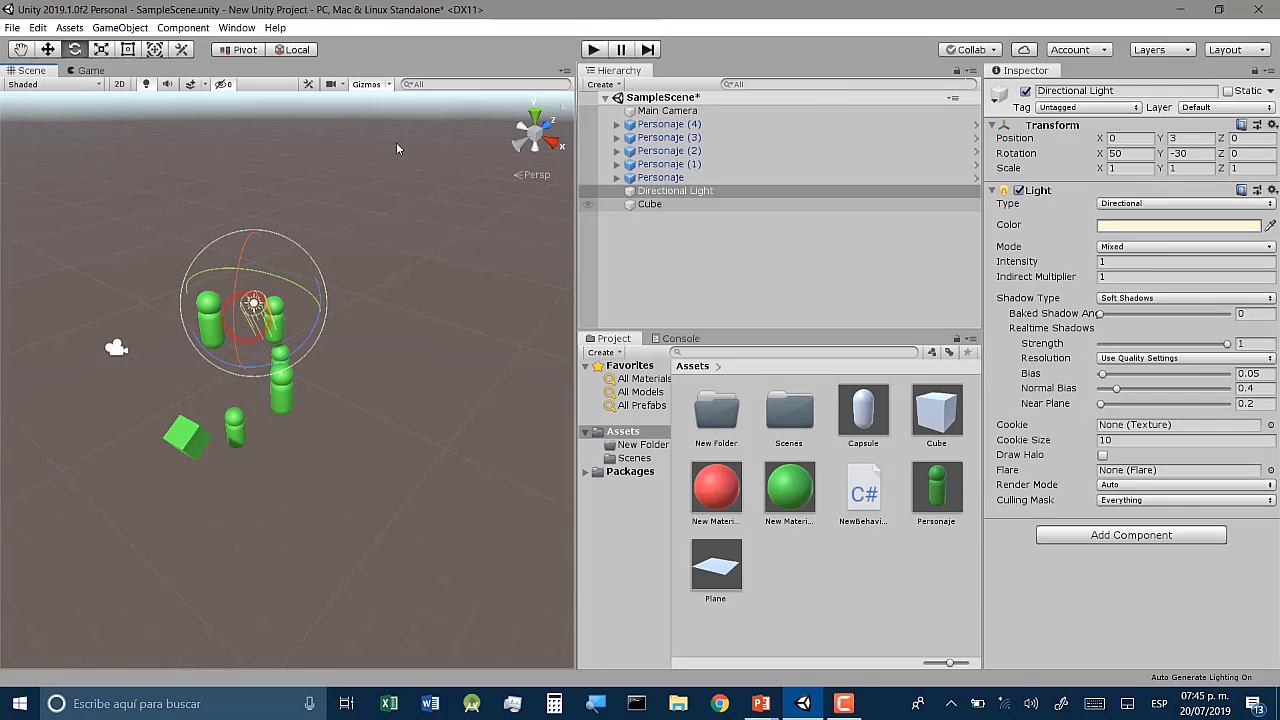
{"action": "left_click_drag", "start_coordinate": [240, 126], "coordinate": [337, 650]}
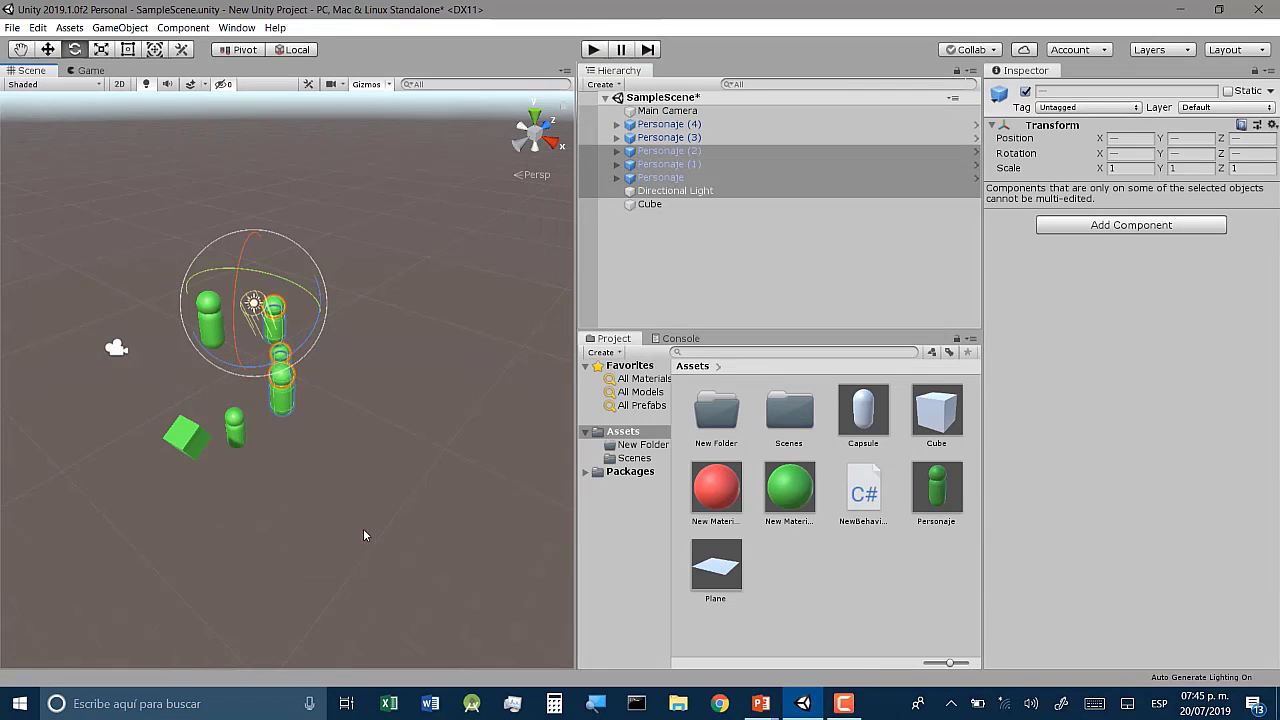
{"action": "left_click", "coordinate": [363, 532]}
{"action": "left_click_drag", "start_coordinate": [251, 508], "coordinate": [148, 346]}
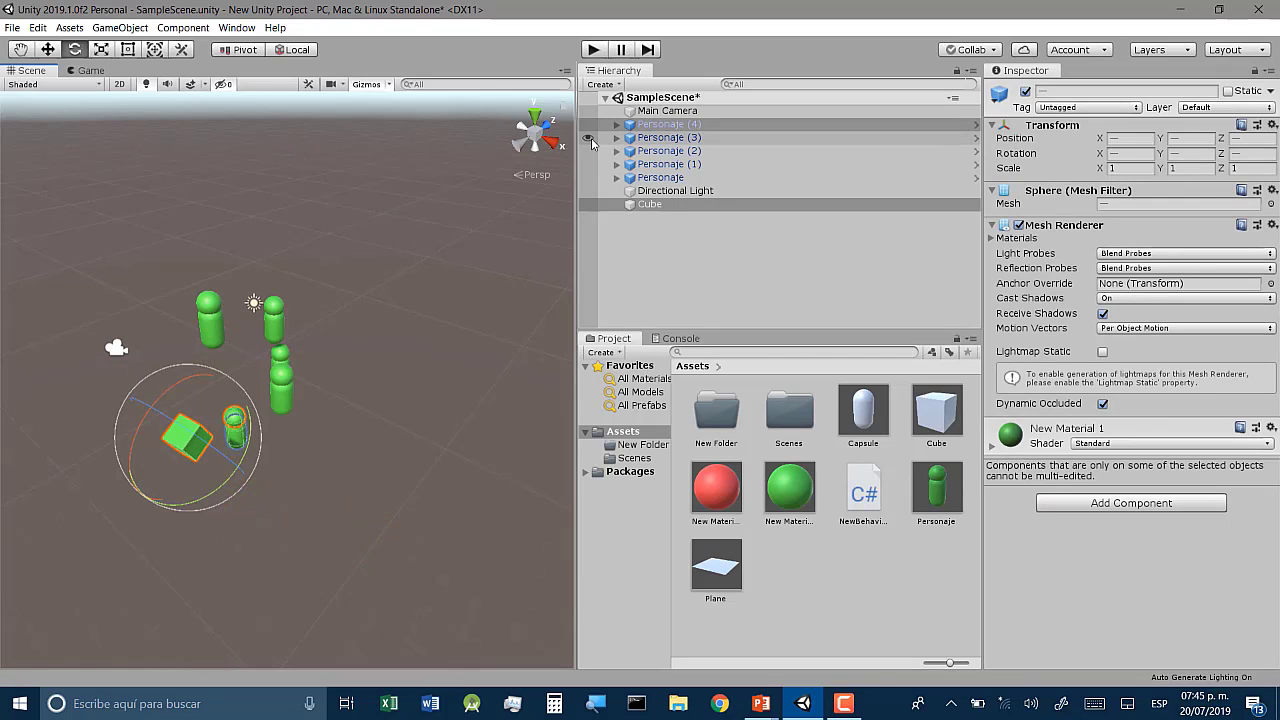
- Run the game and examine the details of each message the script logs in the Console
{"action": "left_click", "coordinate": [593, 49]}
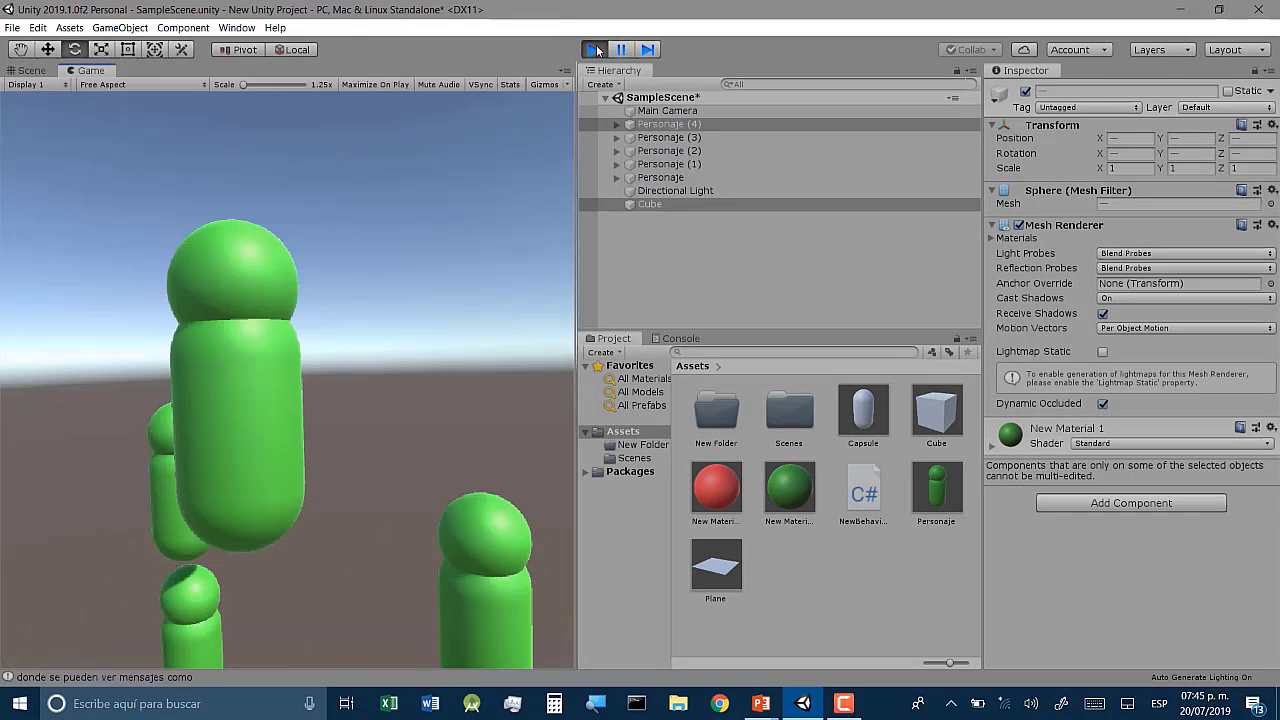
{"action": "left_click", "coordinate": [679, 338]}
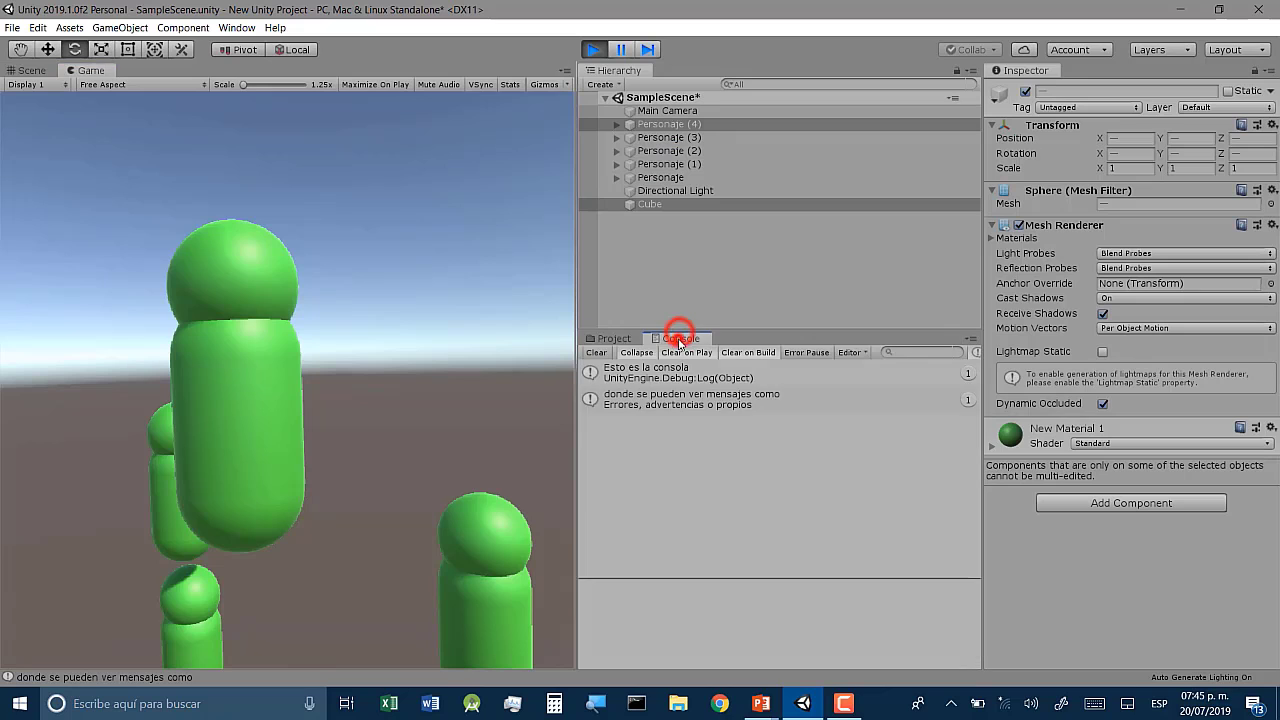
{"action": "left_click", "coordinate": [740, 405]}
{"action": "left_click", "coordinate": [731, 370]}
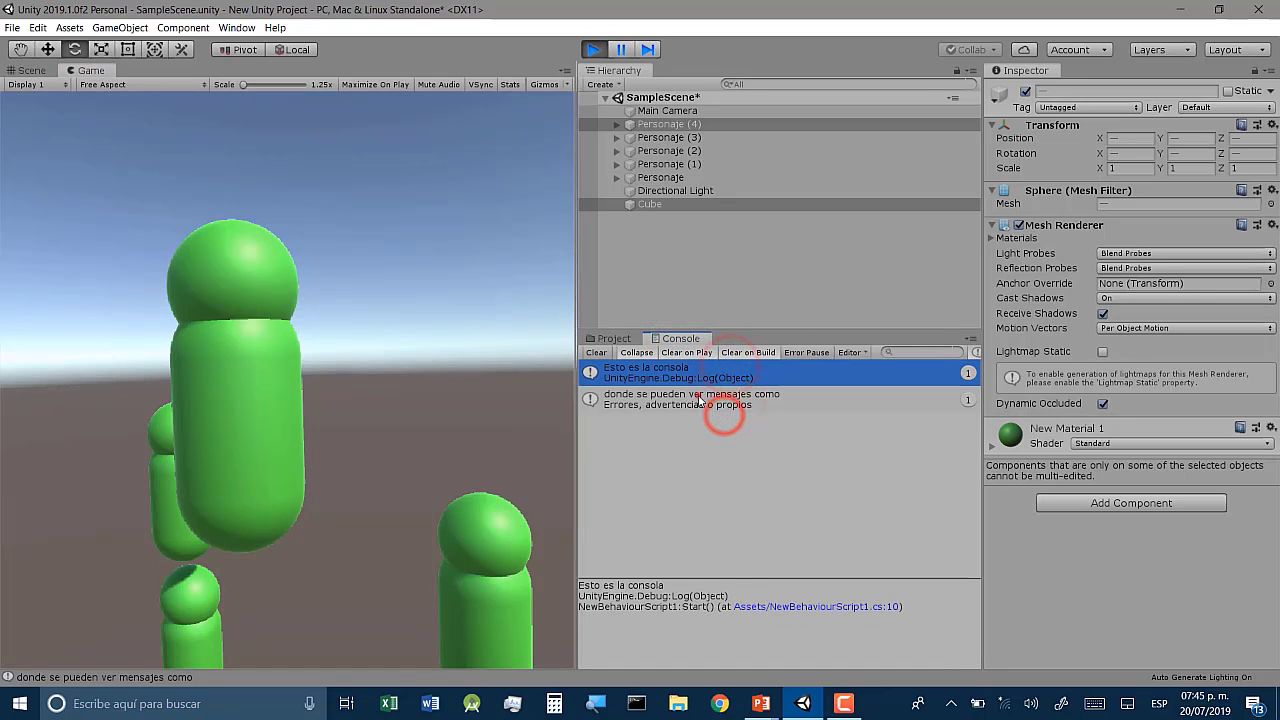
{"action": "left_click", "coordinate": [722, 405]}
{"action": "left_click", "coordinate": [700, 370]}
{"action": "left_click", "coordinate": [691, 397]}
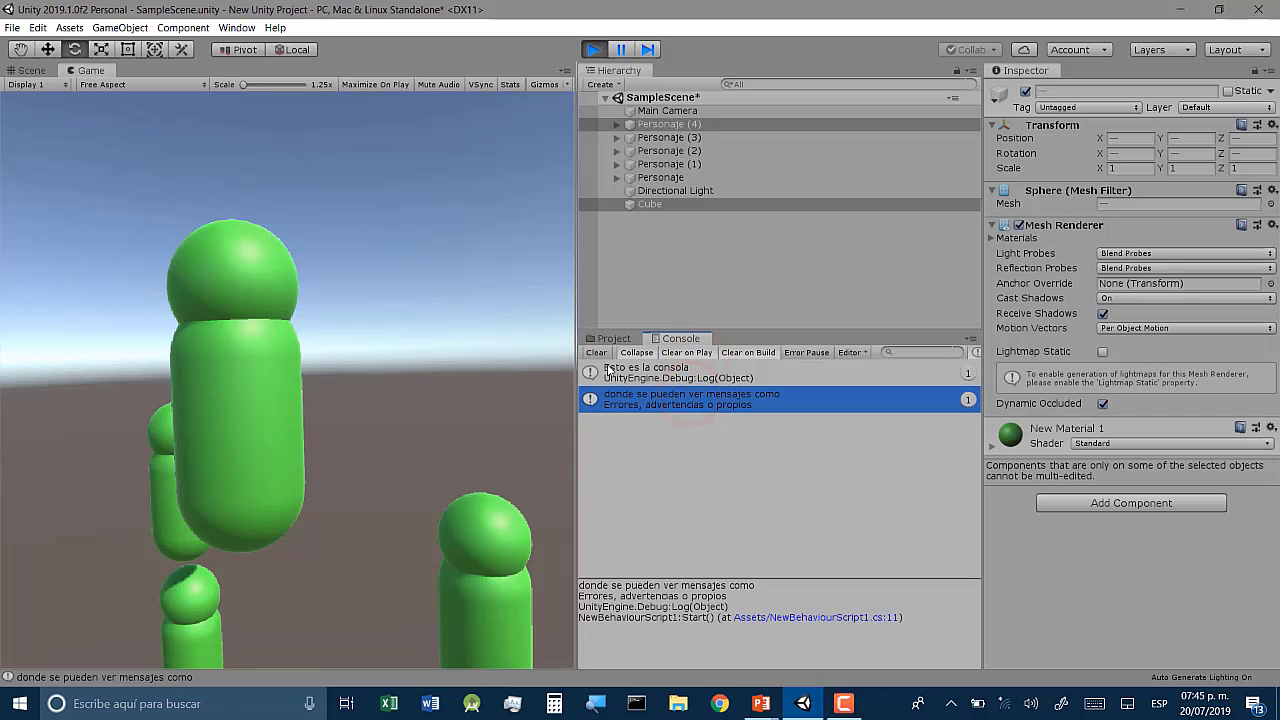
{"action": "left_click", "coordinate": [686, 434]}
{"action": "left_click", "coordinate": [702, 376]}
{"action": "left_click", "coordinate": [698, 402]}
{"action": "left_click", "coordinate": [702, 376]}
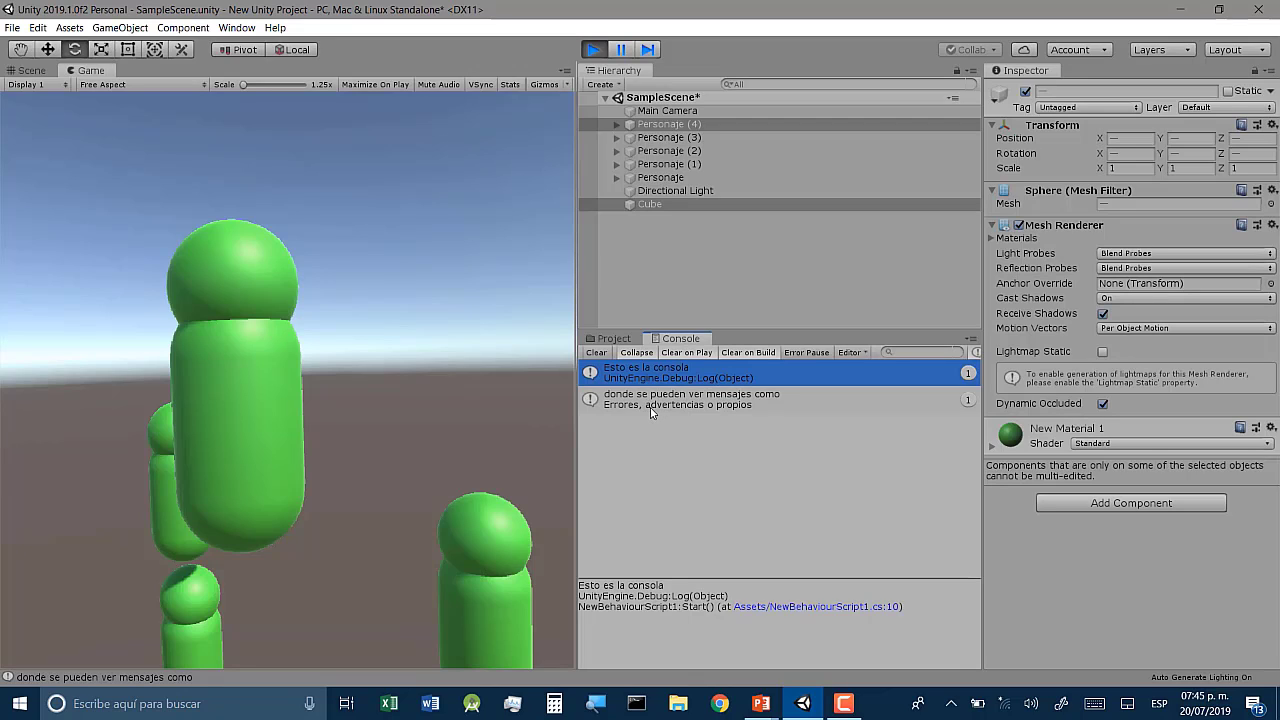
{"action": "left_click", "coordinate": [703, 484]}
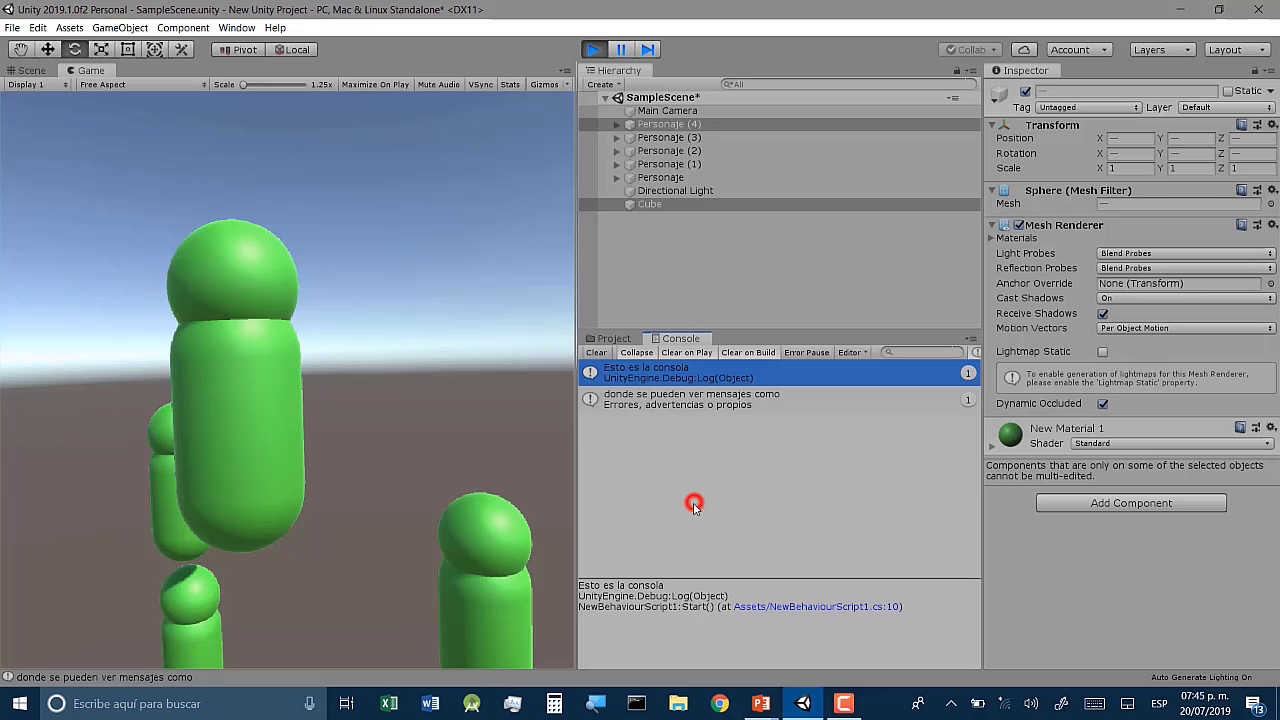
- Stop the running game and show the project's Assets folder again
{"action": "left_click", "coordinate": [593, 49]}
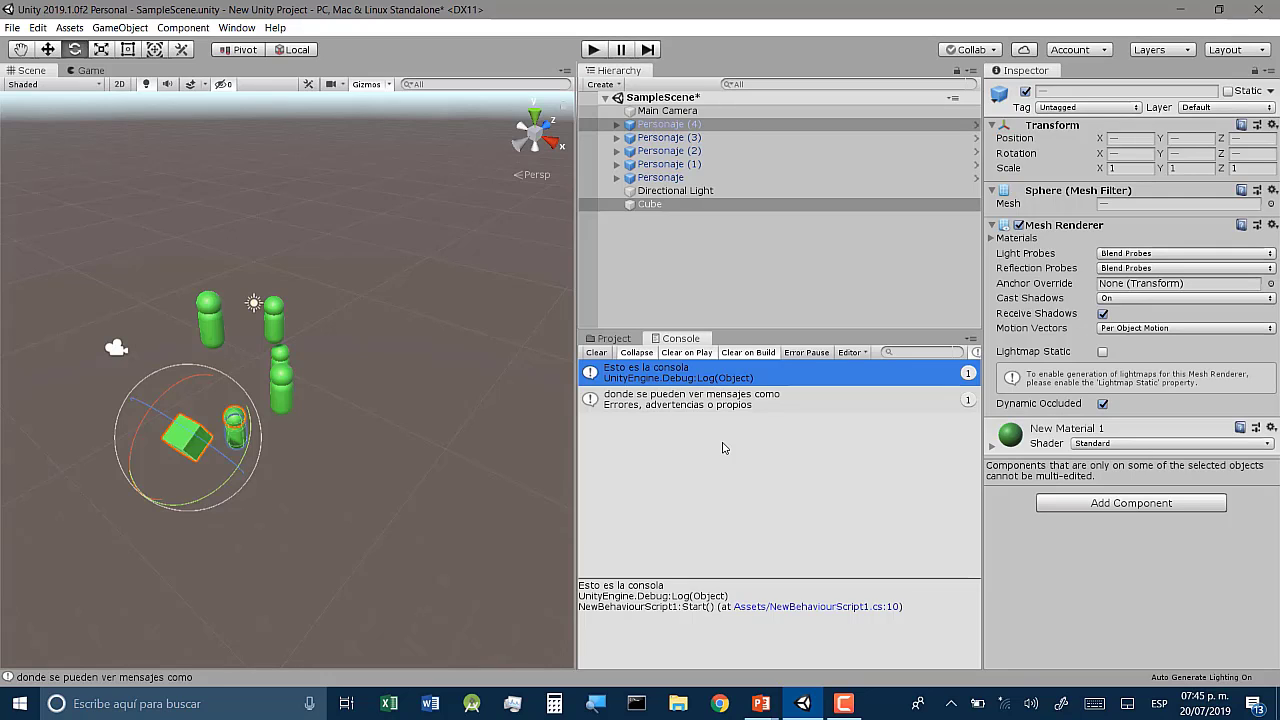
{"action": "left_click", "coordinate": [766, 462]}
{"action": "left_click", "coordinate": [614, 339]}
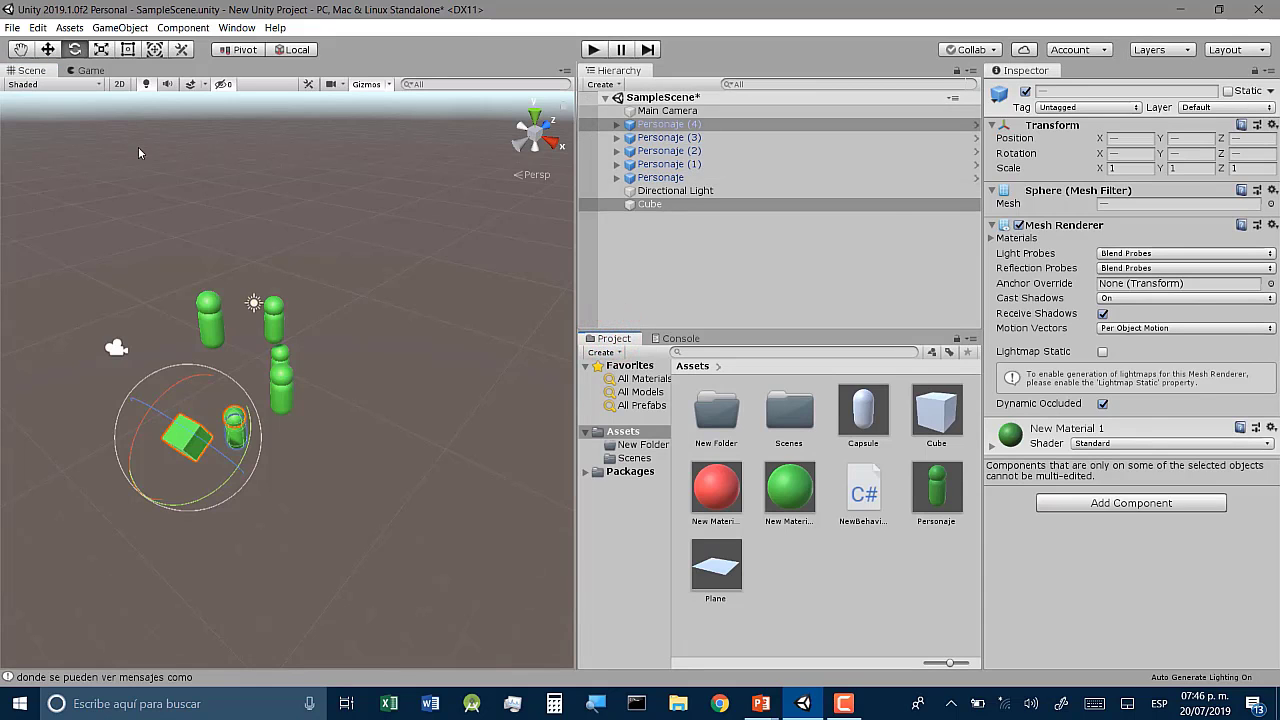